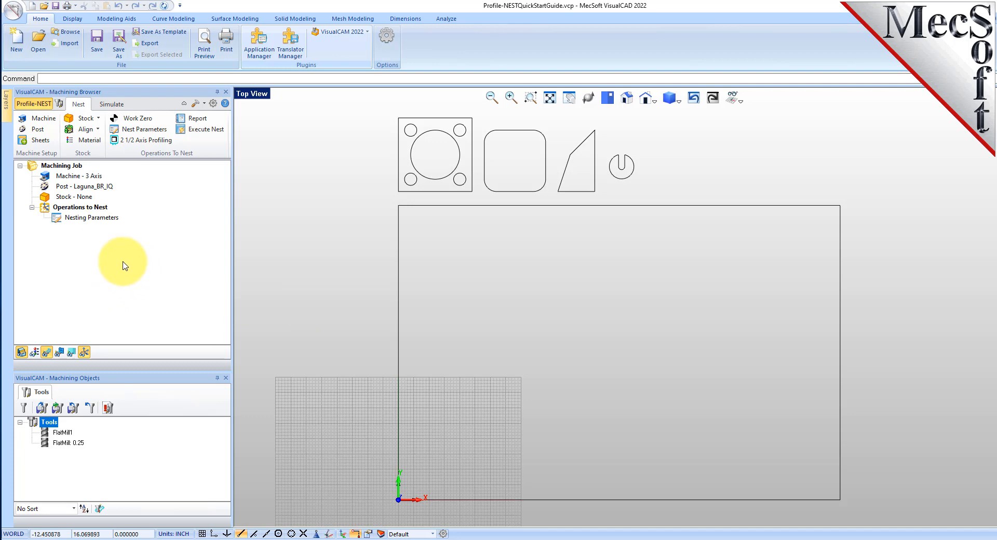
Cycle through the MILL and TURN modules and return to the Profile-NEST module.
{"action": "left_click", "coordinate": [39, 108]}
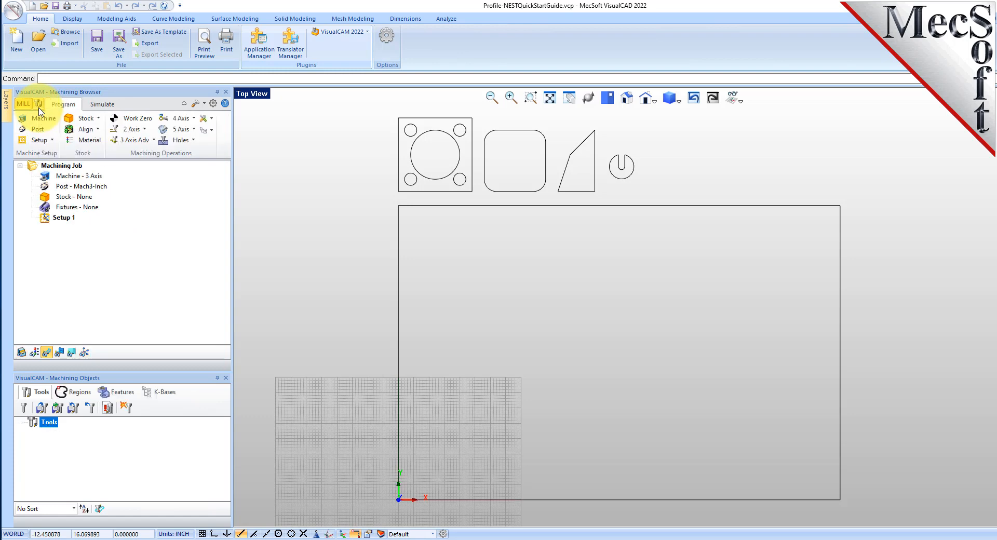
{"action": "left_click", "coordinate": [27, 108]}
{"action": "left_click", "coordinate": [24, 104]}
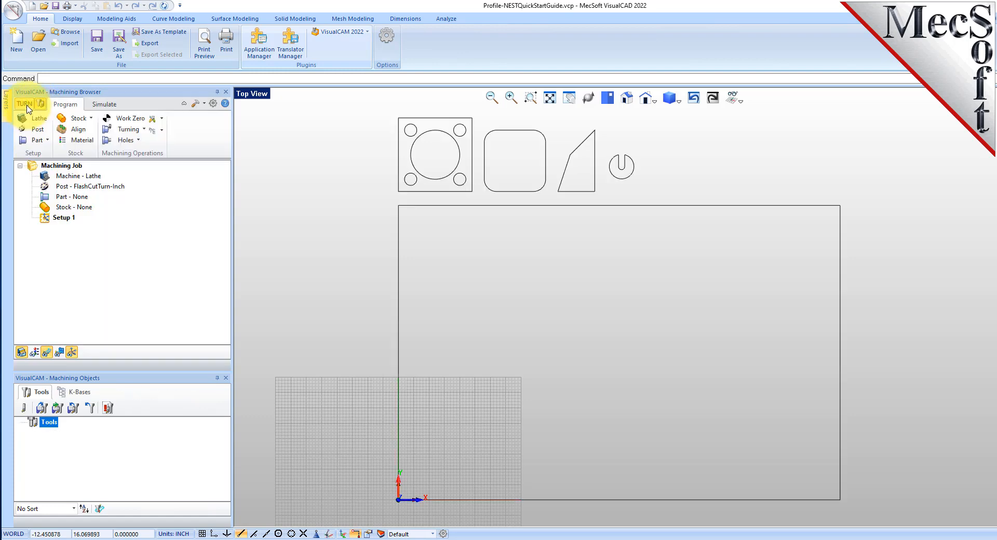
{"action": "left_click", "coordinate": [29, 107]}
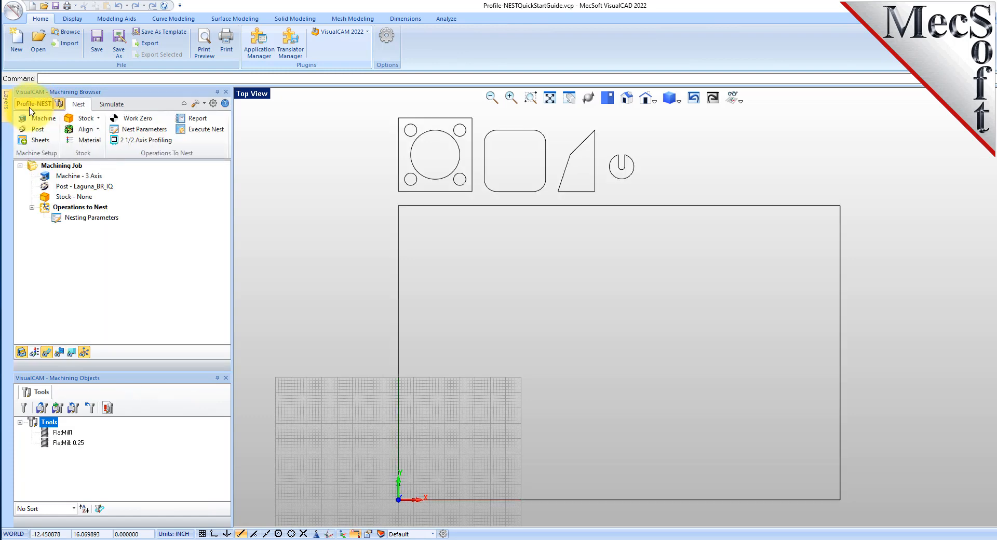
{"action": "left_click", "coordinate": [29, 107]}
{"action": "left_click", "coordinate": [29, 107]}
{"action": "left_click", "coordinate": [30, 108]}
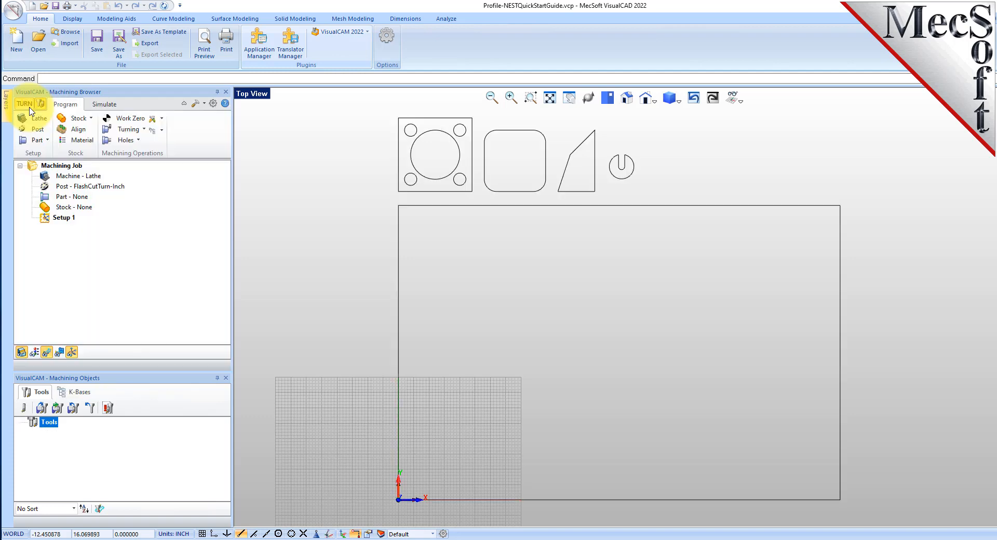
{"action": "left_click", "coordinate": [31, 108]}
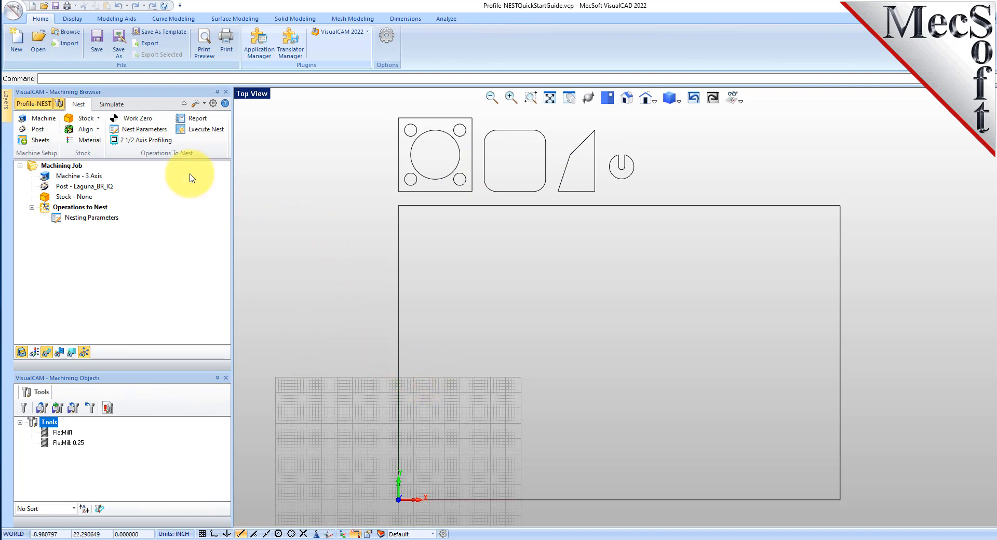
{"action": "left_click", "coordinate": [40, 44]}
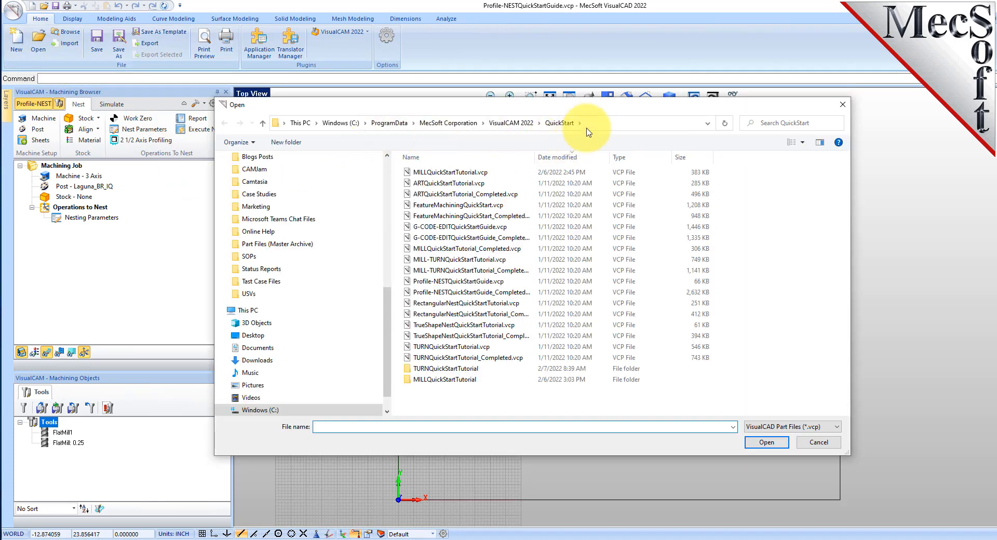
{"action": "left_click", "coordinate": [594, 125]}
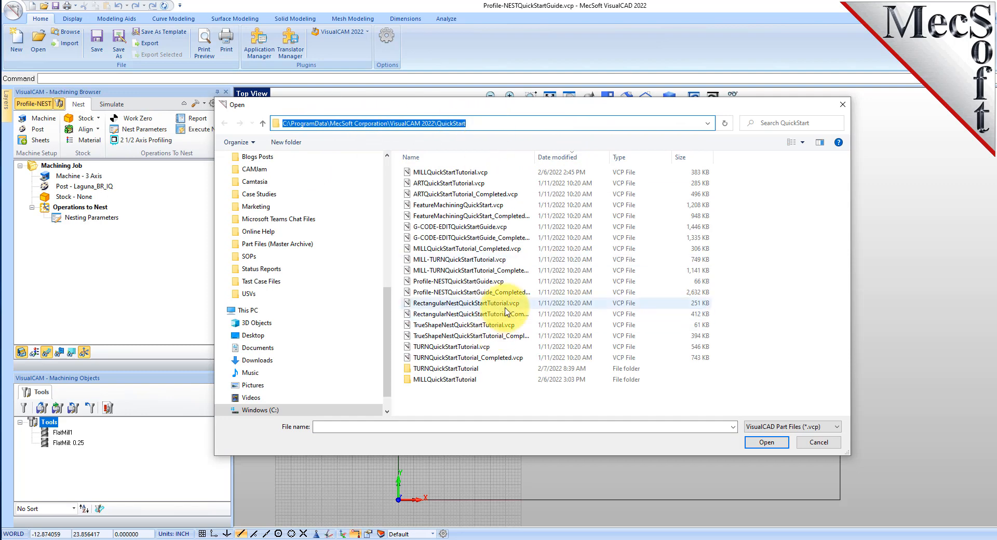
{"action": "left_click", "coordinate": [455, 281]}
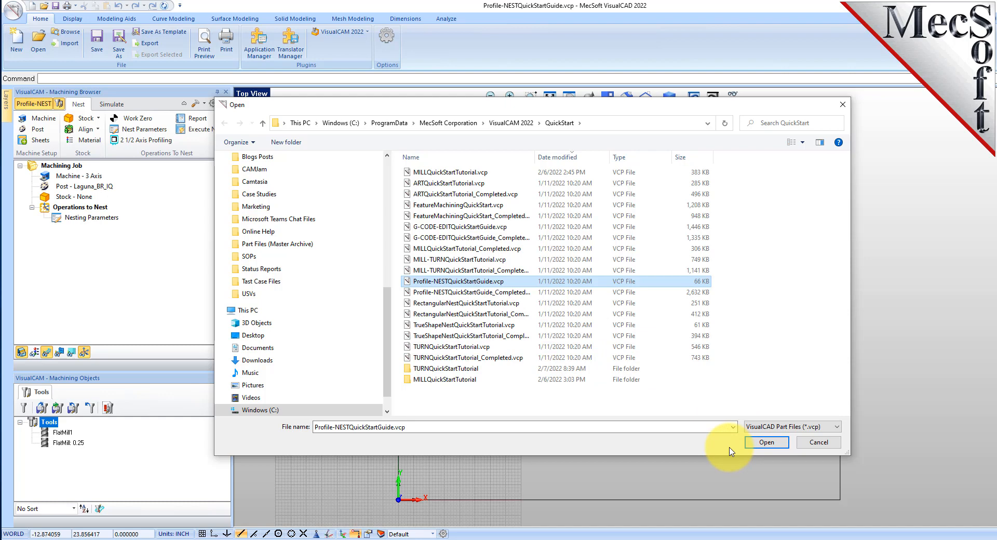
{"action": "left_click", "coordinate": [825, 442]}
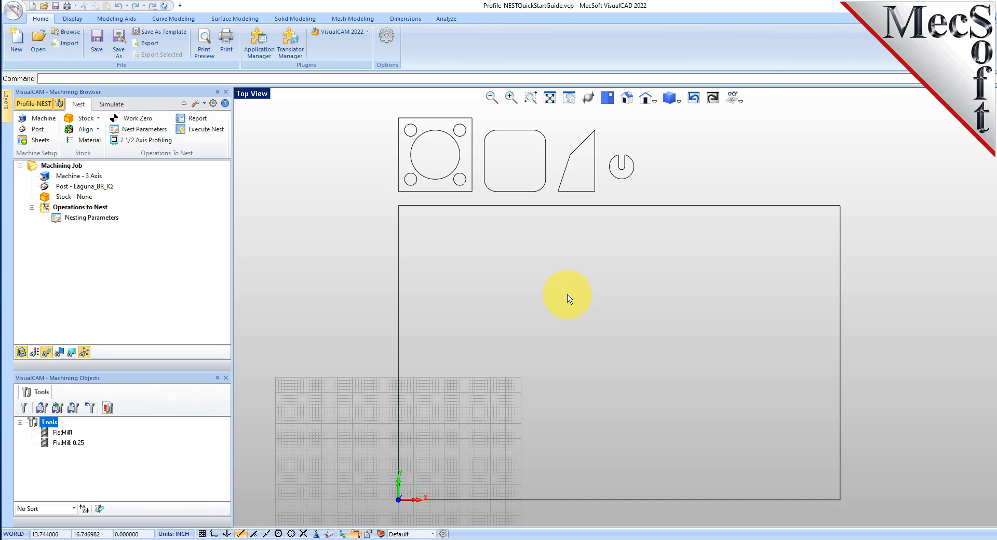
Highlight the four part profiles together and the large rectangular sheet outline separately, clearing each selection.
{"action": "left_click_drag", "start_coordinate": [369, 203], "coordinate": [707, 116]}
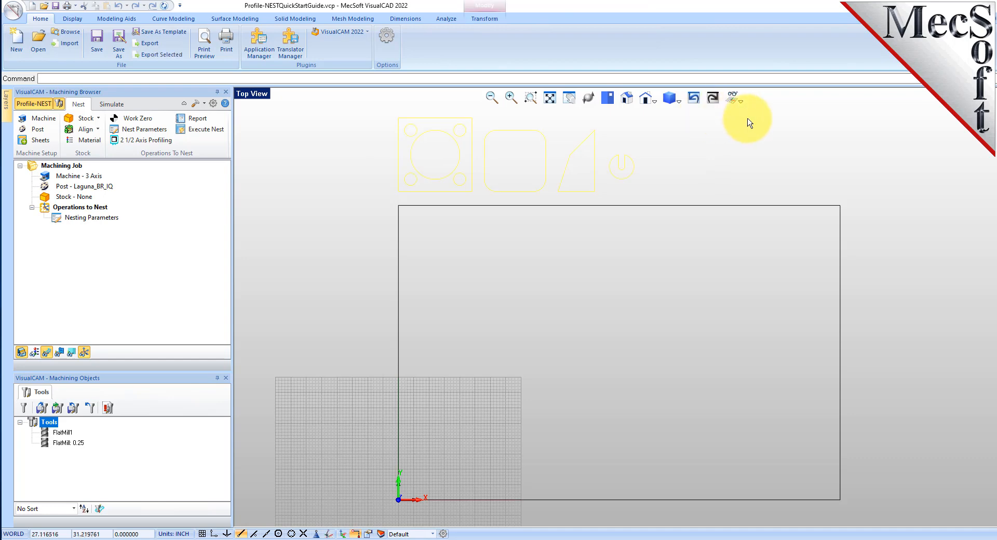
{"action": "left_click", "coordinate": [688, 157]}
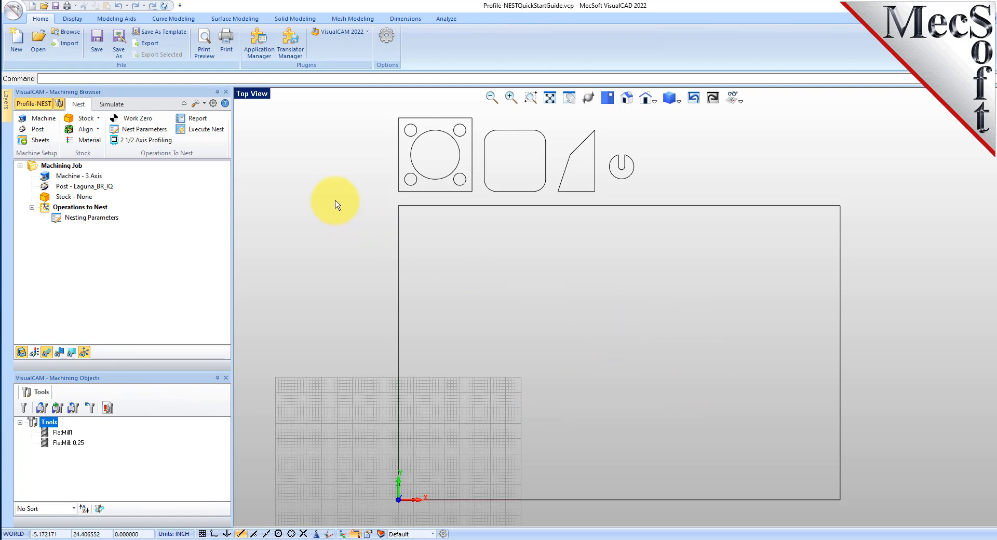
{"action": "left_click", "coordinate": [464, 207]}
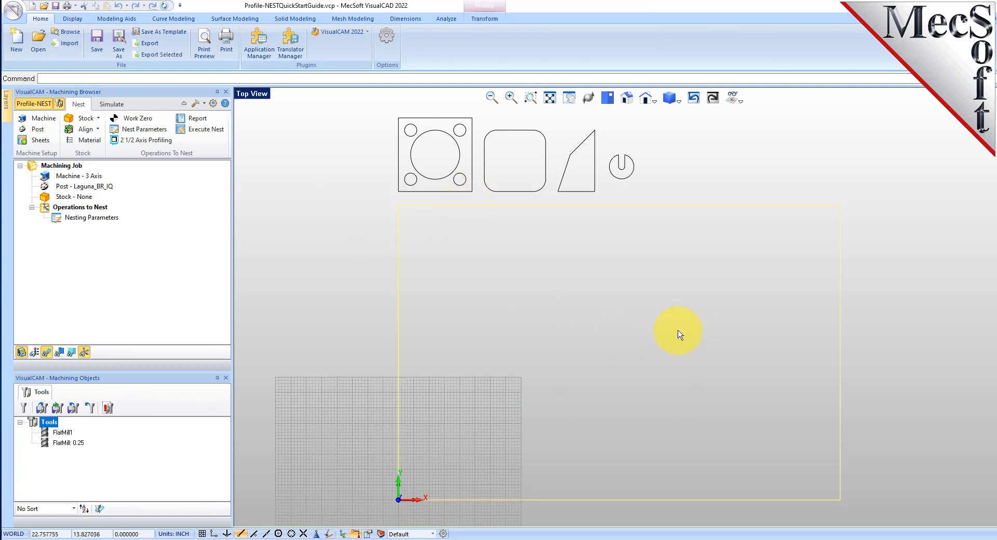
{"action": "left_click", "coordinate": [538, 294]}
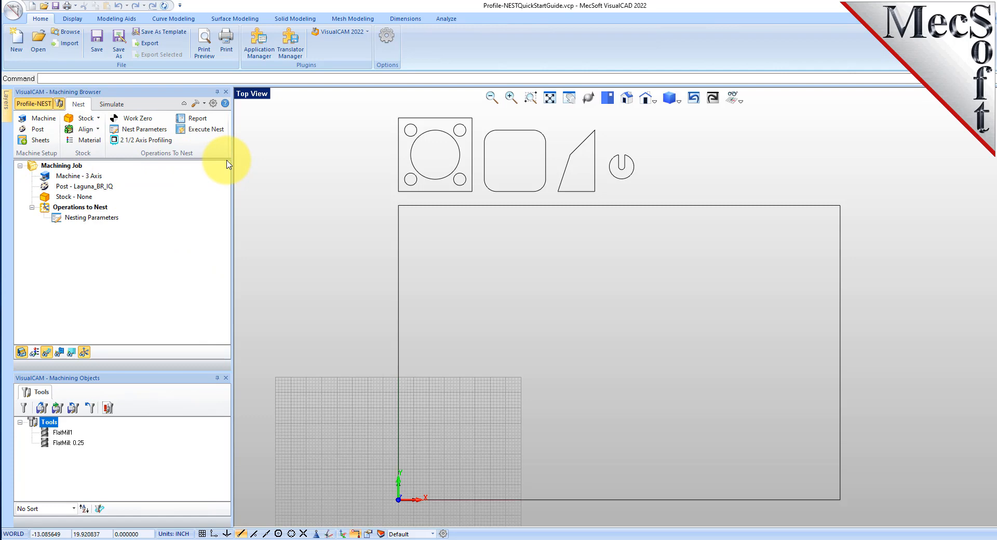
Set up the machine tool by manual definition with the number of axes set to 3 Axis.
{"action": "left_click", "coordinate": [52, 124]}
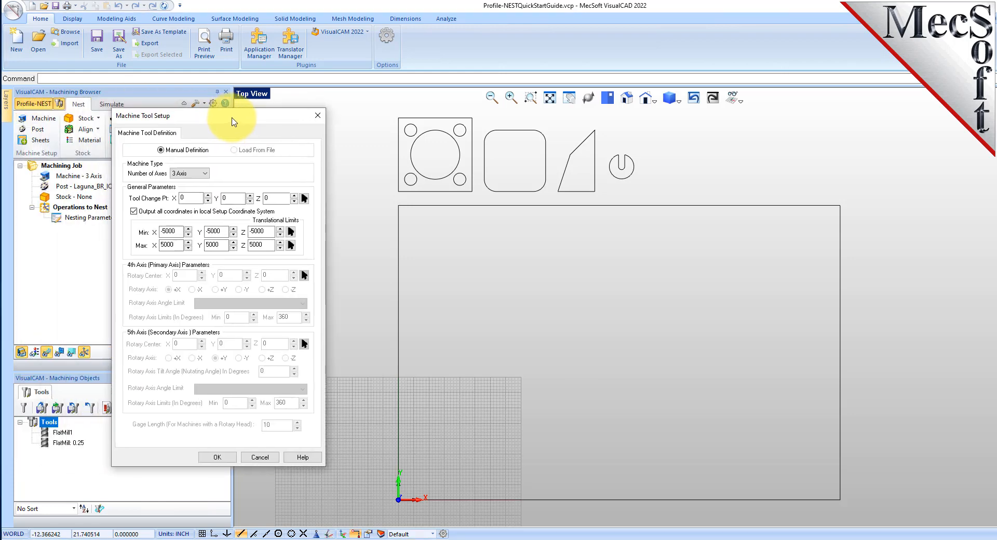
{"action": "left_click", "coordinate": [248, 180]}
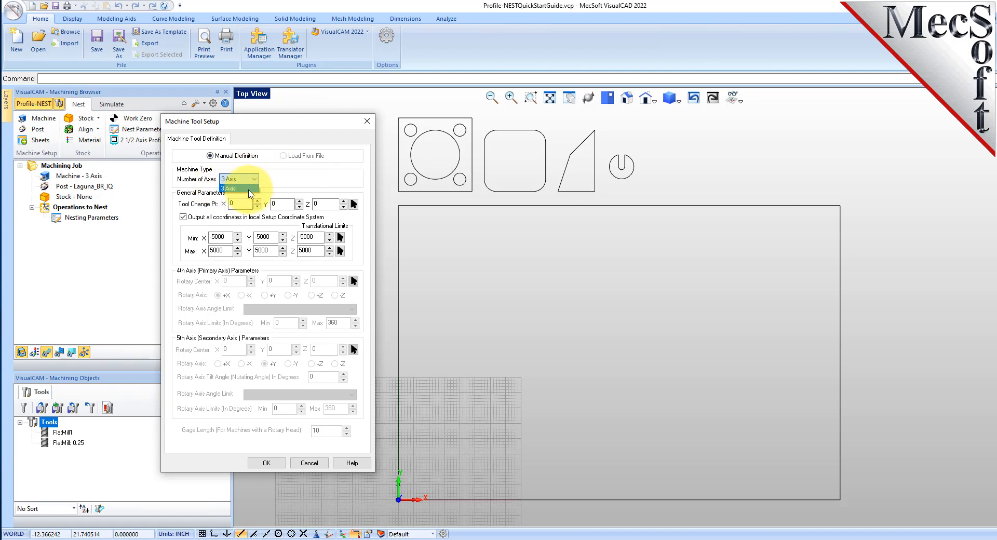
{"action": "left_click", "coordinate": [249, 189]}
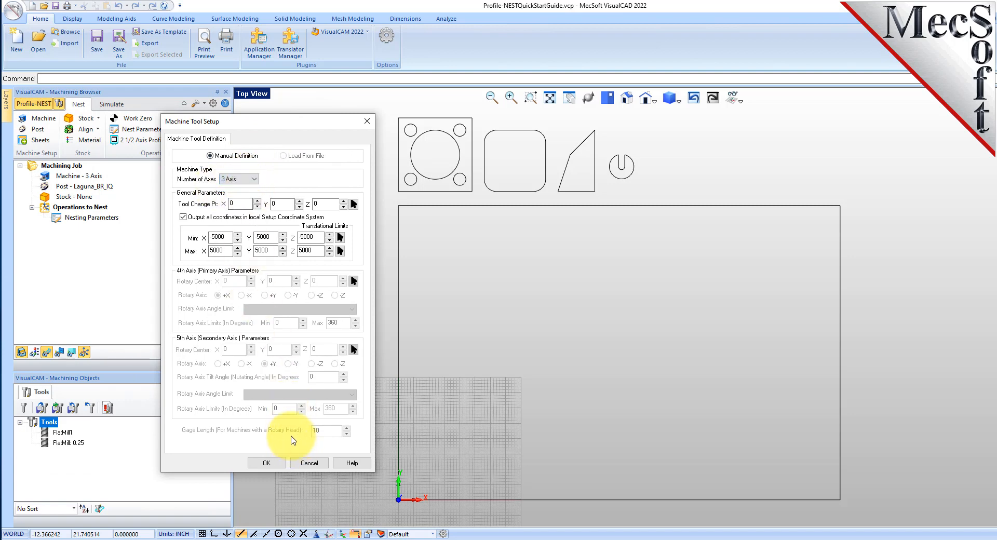
{"action": "left_click", "coordinate": [266, 464]}
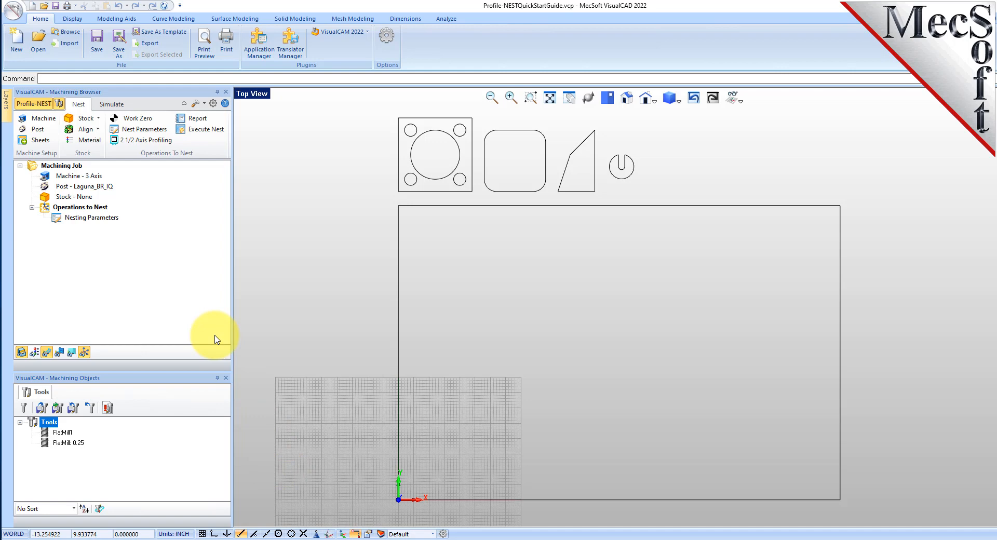
Choose Laguna_BR_IQ as the legacy post-processor and check the machine and post entries of the machining job.
{"action": "left_click", "coordinate": [39, 129]}
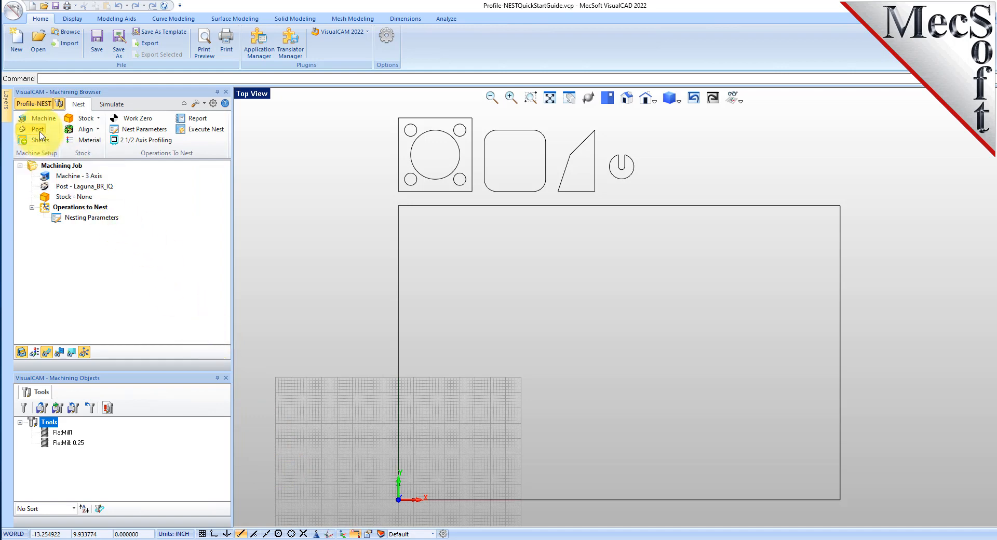
{"action": "left_click_drag", "start_coordinate": [138, 117], "coordinate": [273, 139]}
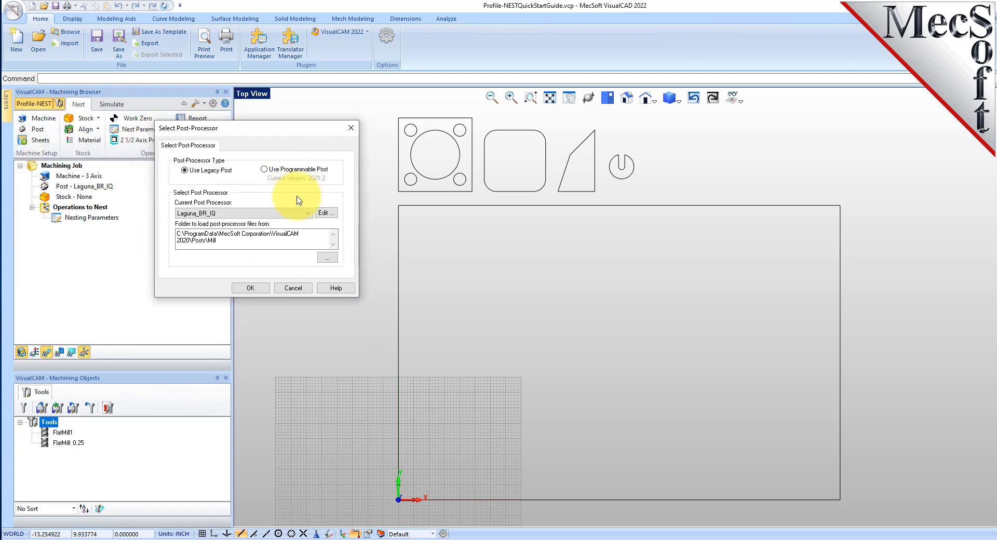
{"action": "left_click", "coordinate": [310, 213]}
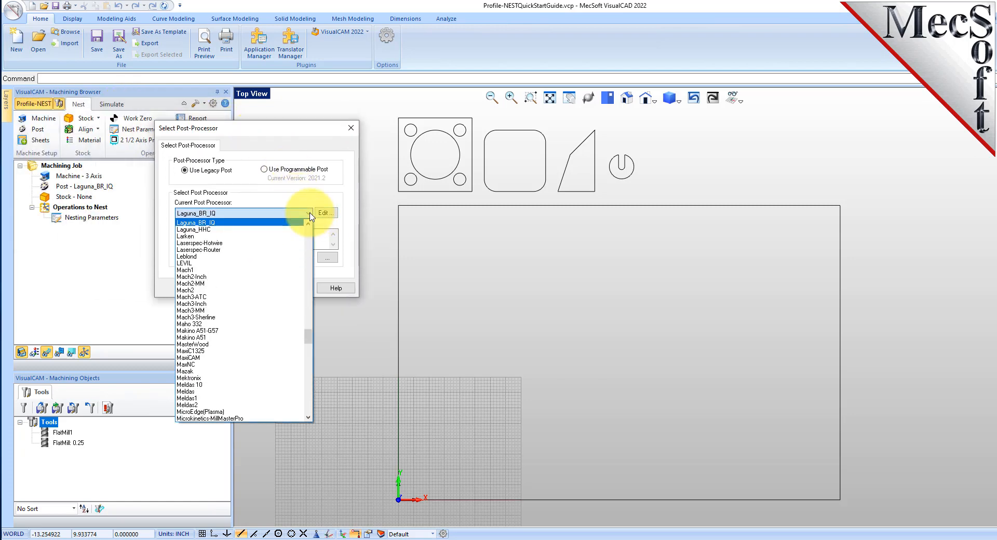
{"action": "left_click", "coordinate": [221, 224]}
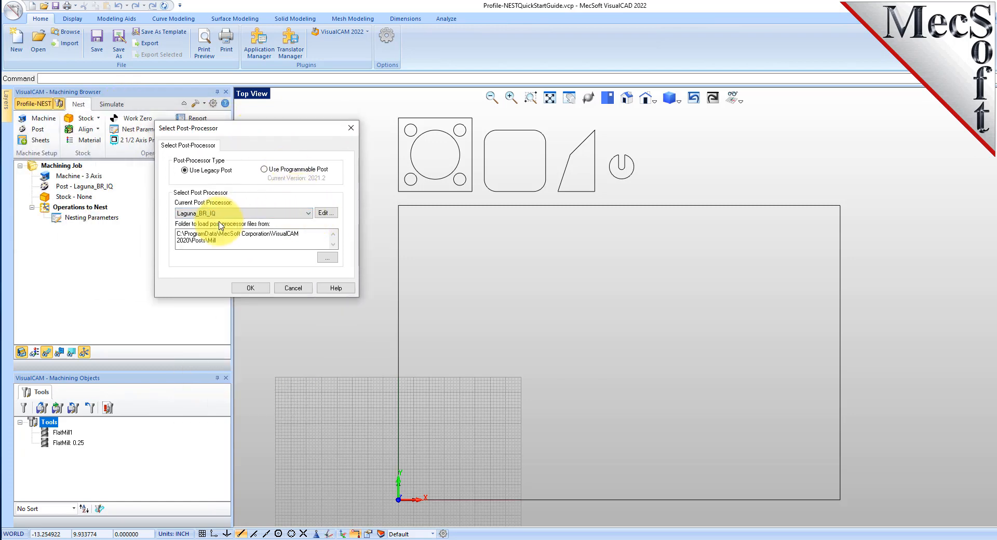
{"action": "left_click", "coordinate": [254, 289]}
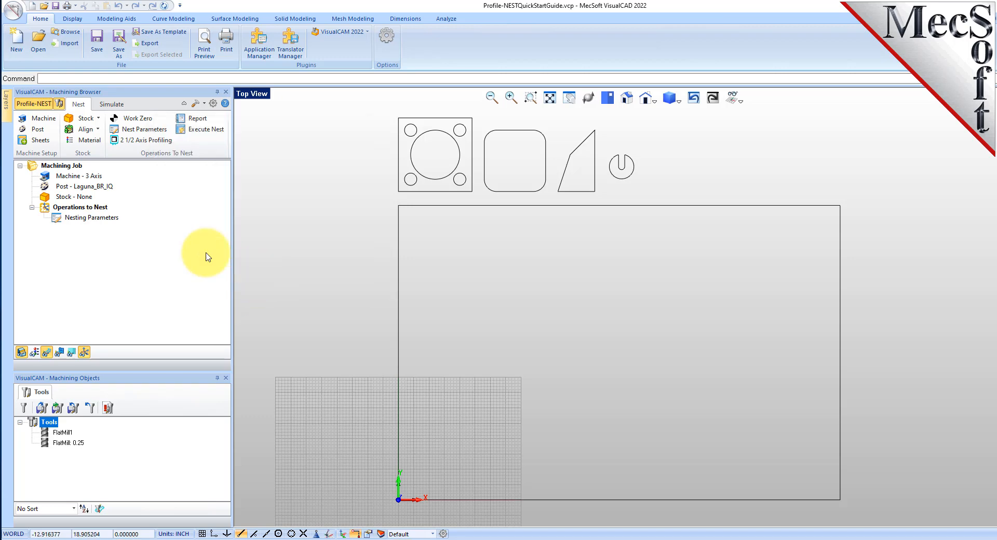
{"action": "left_click", "coordinate": [86, 185]}
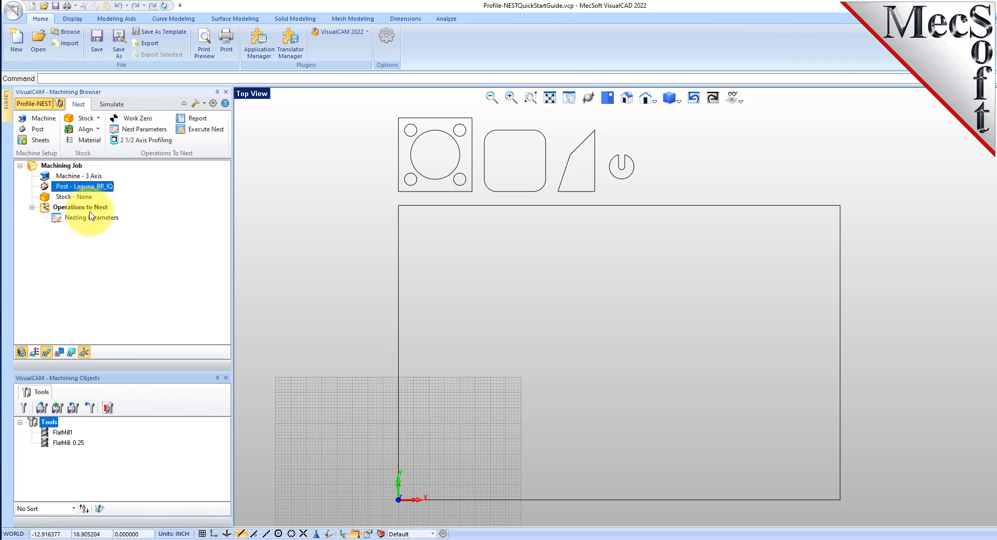
{"action": "left_click", "coordinate": [85, 176]}
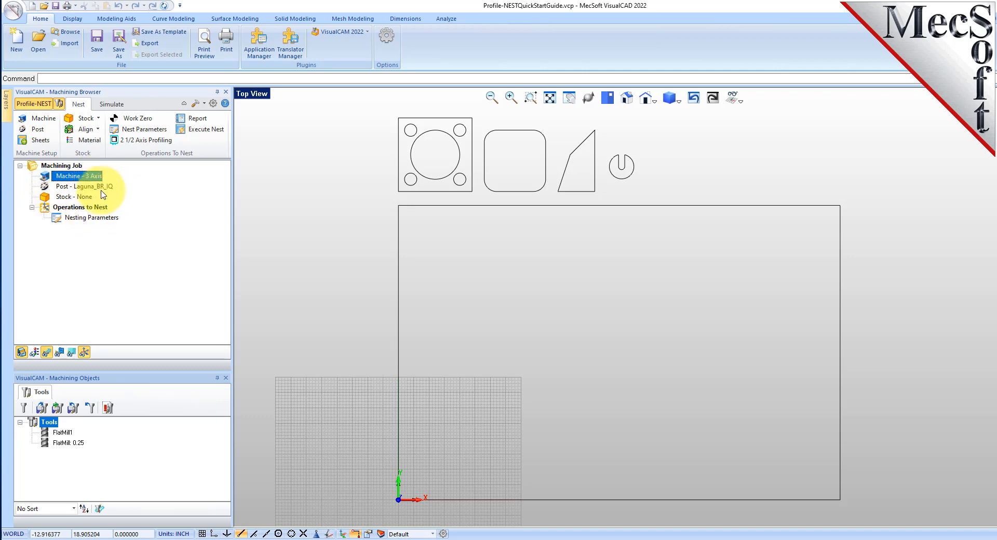
{"action": "left_click", "coordinate": [104, 187]}
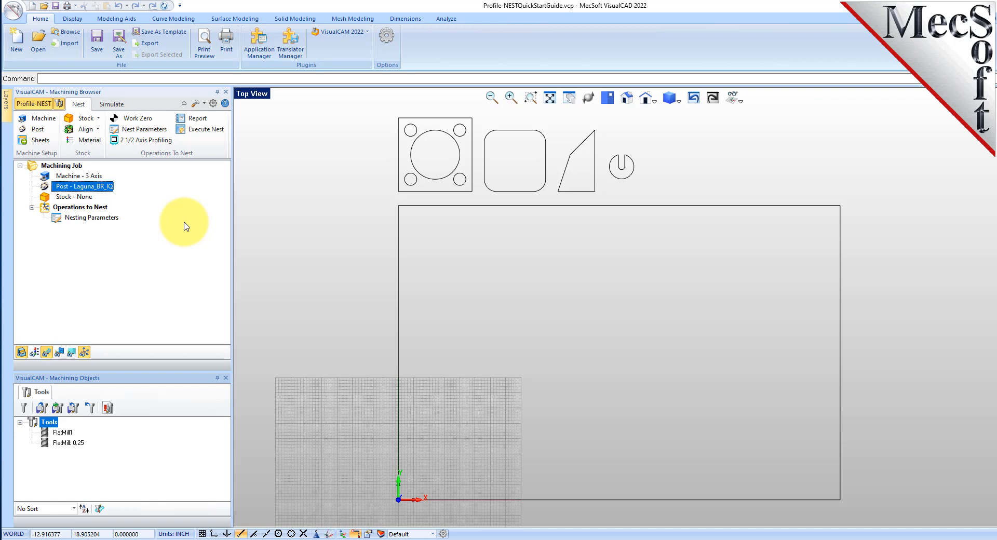
Create a box stock with length 36 and width 24 inches and a thin, sheet-like height.
{"action": "left_click", "coordinate": [99, 120]}
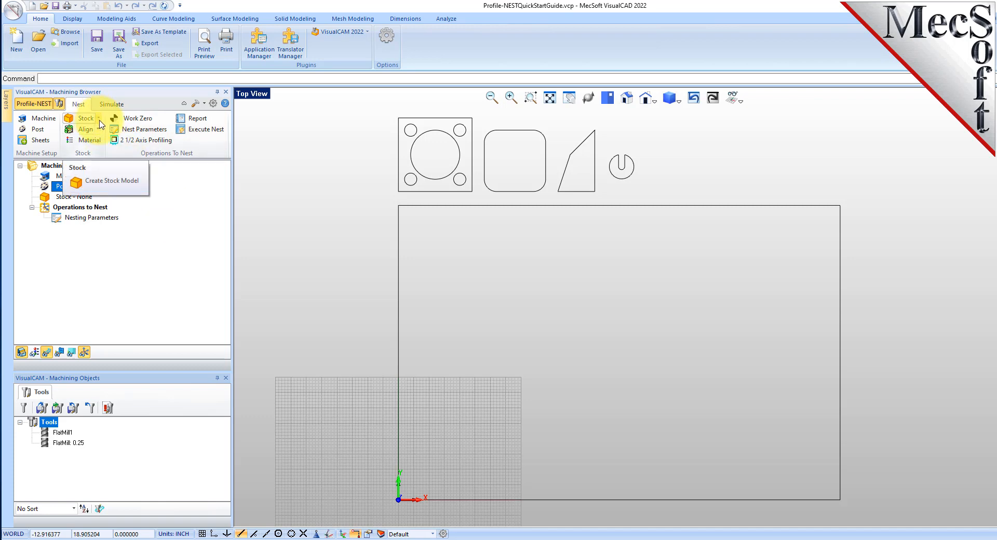
{"action": "left_click", "coordinate": [99, 120]}
{"action": "left_click", "coordinate": [131, 136]}
{"action": "left_click_drag", "start_coordinate": [151, 105], "coordinate": [284, 121]}
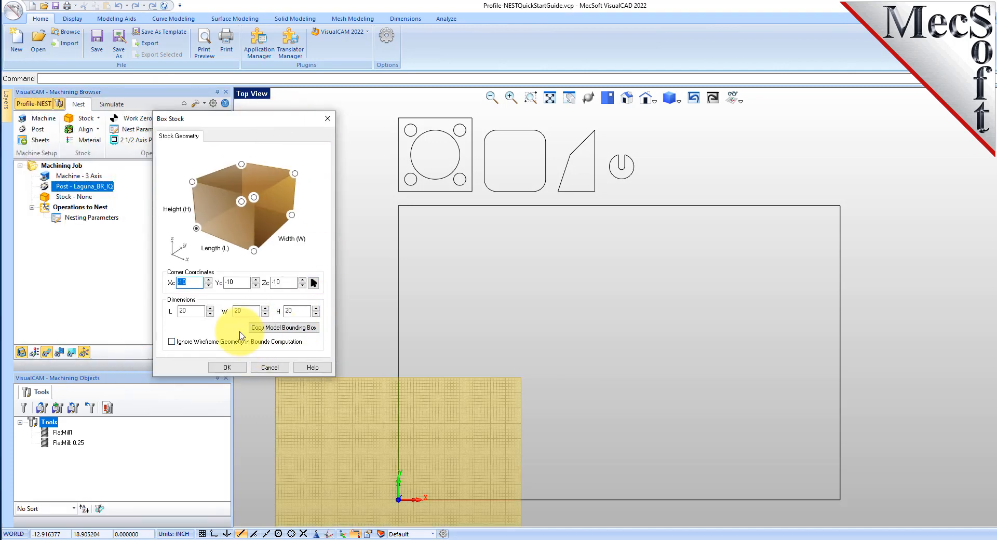
{"action": "double_click", "coordinate": [184, 311]}
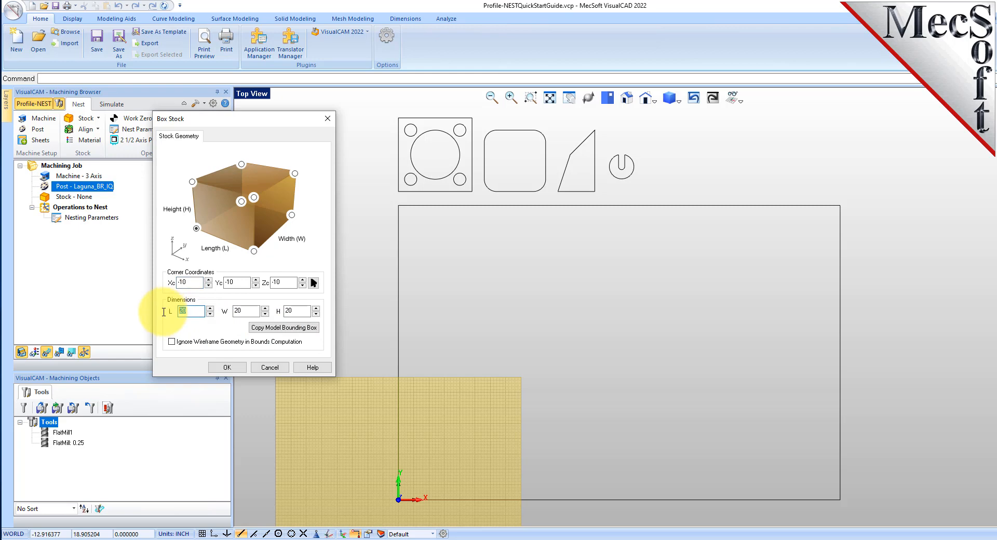
{"action": "type", "text": "36"}
{"action": "double_click", "coordinate": [243, 312]}
{"action": "type", "text": "24"}
{"action": "key", "text": "Tab"}
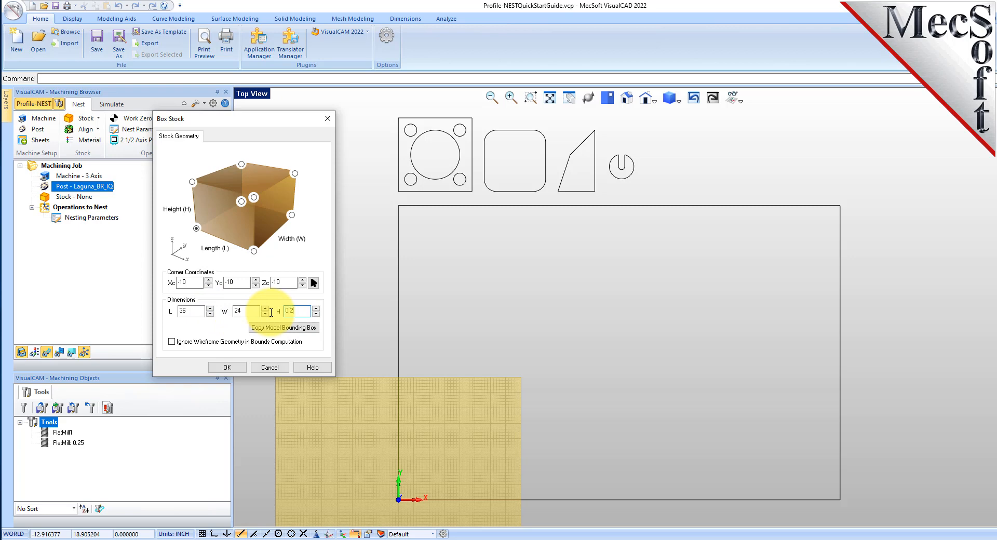
{"action": "left_click", "coordinate": [227, 368]}
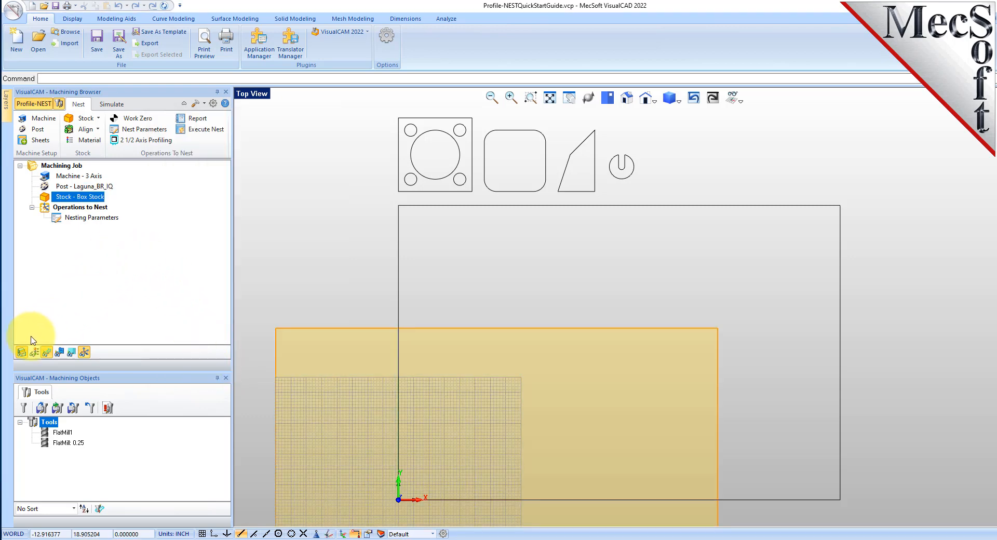
Toggle the box stock's visibility off and on to inspect its position relative to the sheet rectangle.
{"action": "left_click", "coordinate": [22, 353]}
{"action": "left_click", "coordinate": [22, 353]}
{"action": "left_click", "coordinate": [22, 353]}
{"action": "left_click", "coordinate": [23, 353]}
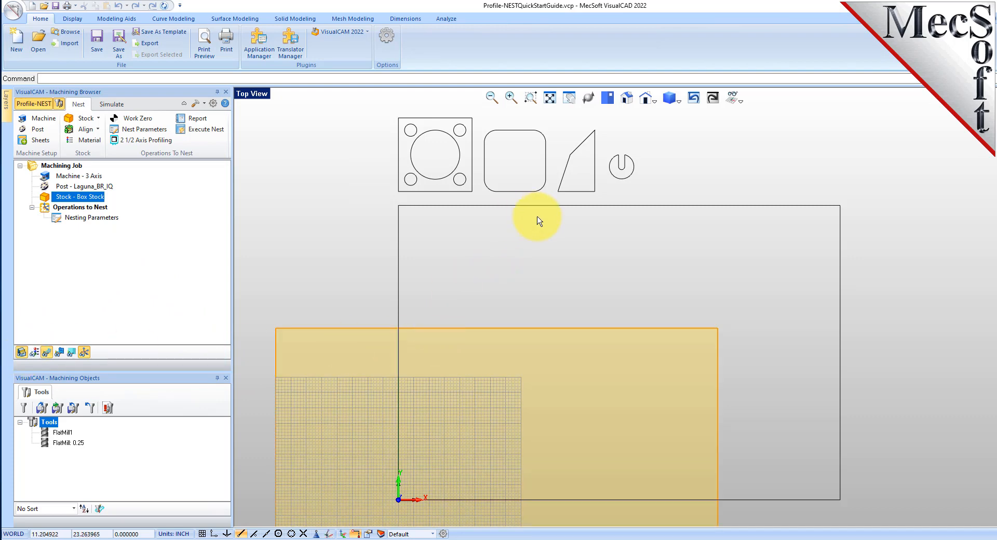
{"action": "scroll", "coordinate": [538, 218], "scroll_direction": "down", "scroll_amount": 3}
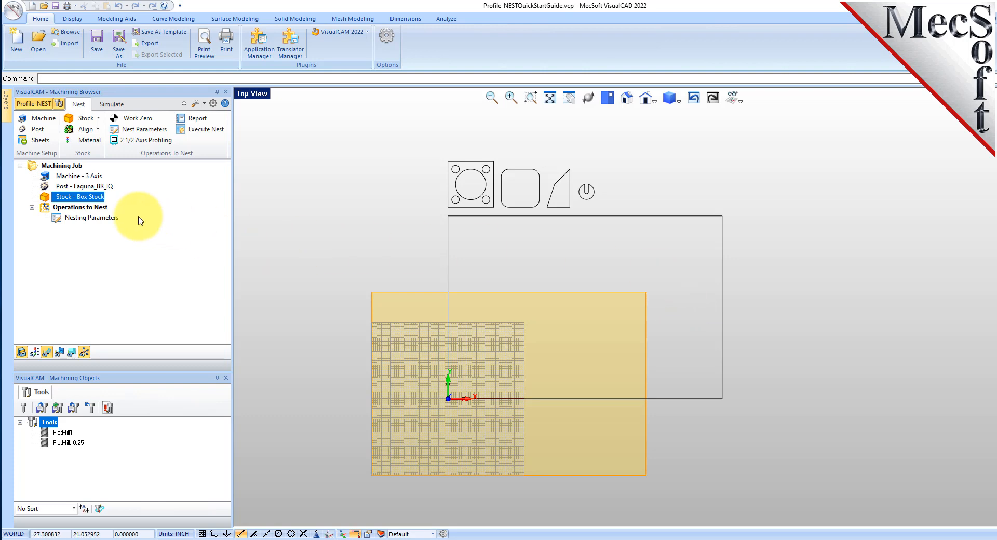
Define the large rectangle curve below the part profiles as a nesting sheet.
{"action": "left_click", "coordinate": [43, 142]}
{"action": "left_click_drag", "start_coordinate": [216, 114], "coordinate": [308, 194]}
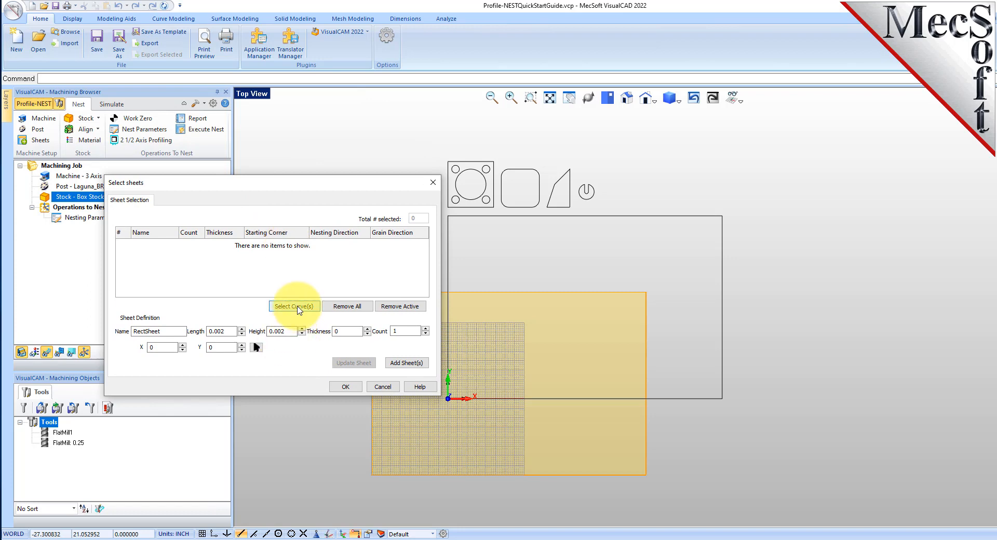
{"action": "left_click_drag", "start_coordinate": [172, 331], "coordinate": [123, 332]}
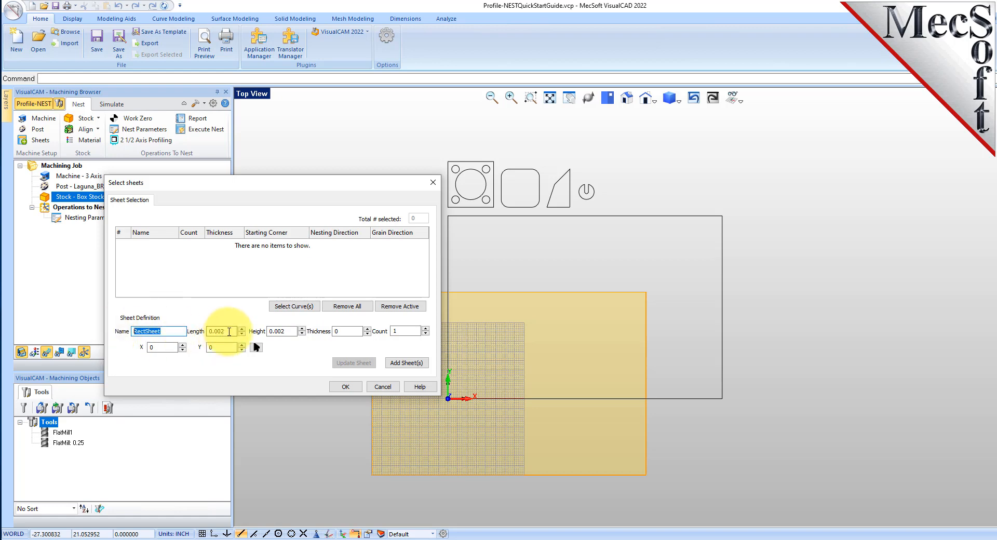
{"action": "left_click_drag", "start_coordinate": [229, 332], "coordinate": [194, 332]}
{"action": "left_click_drag", "start_coordinate": [288, 332], "coordinate": [246, 331]}
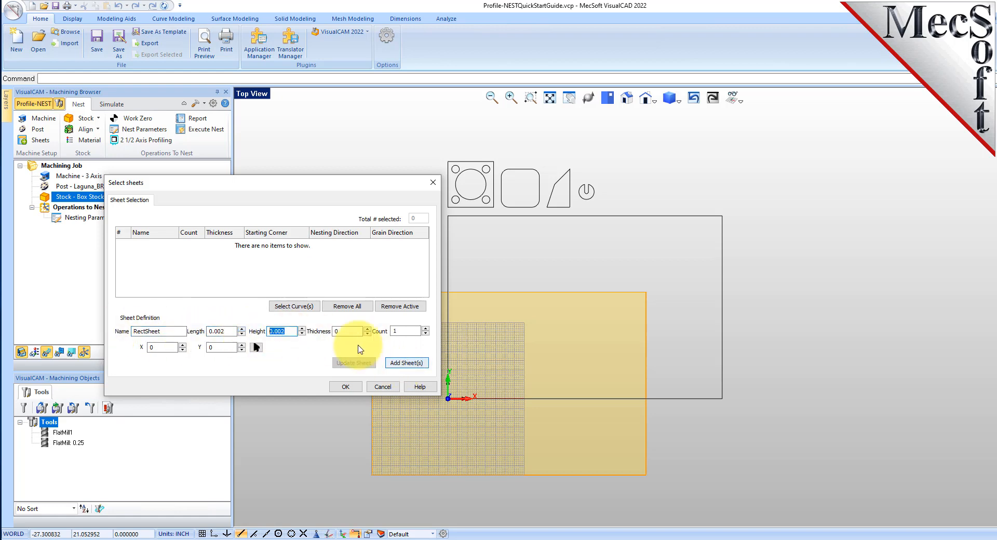
{"action": "left_click", "coordinate": [292, 306]}
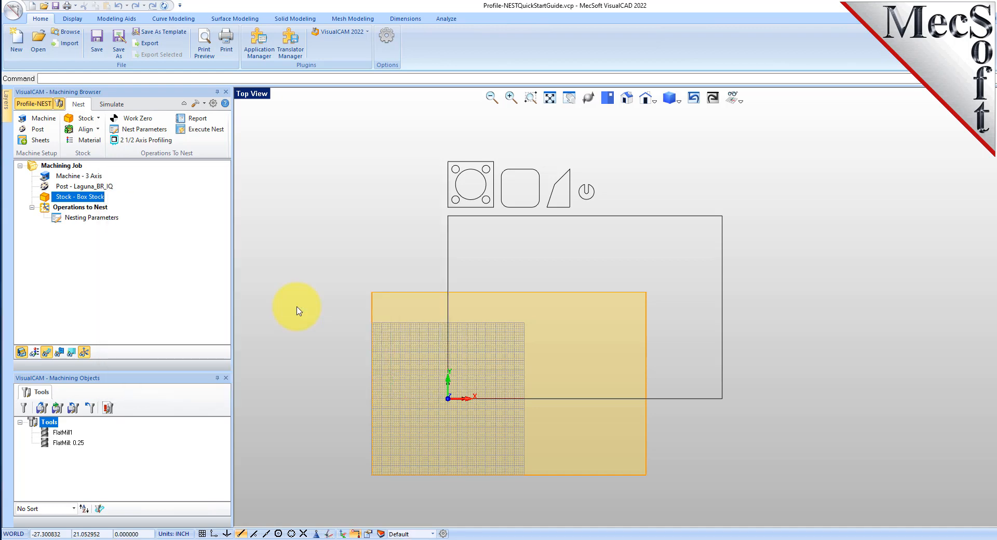
{"action": "left_click", "coordinate": [545, 216]}
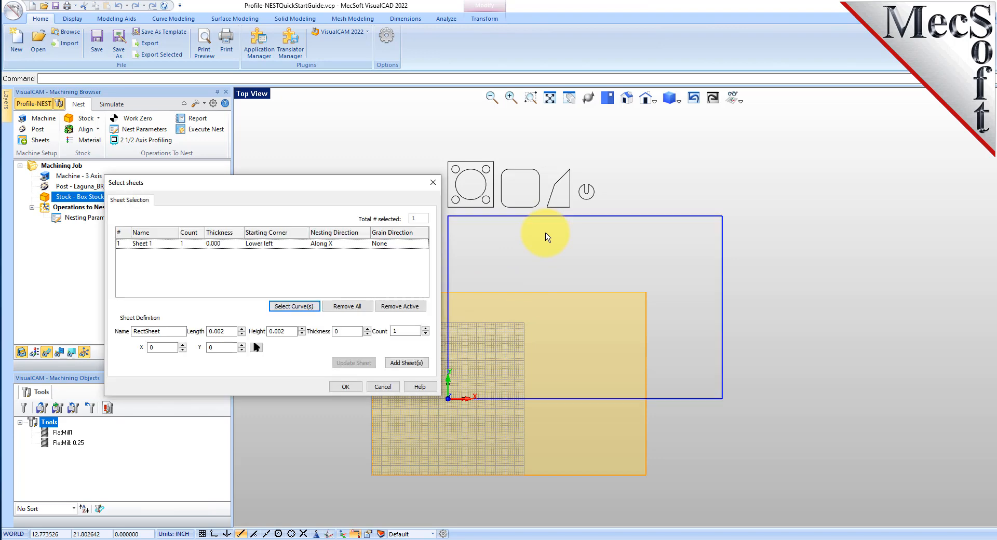
Hide the box stock and examine the selected sheet rectangle, moving the sheet definition window clear of it.
{"action": "left_click", "coordinate": [22, 353]}
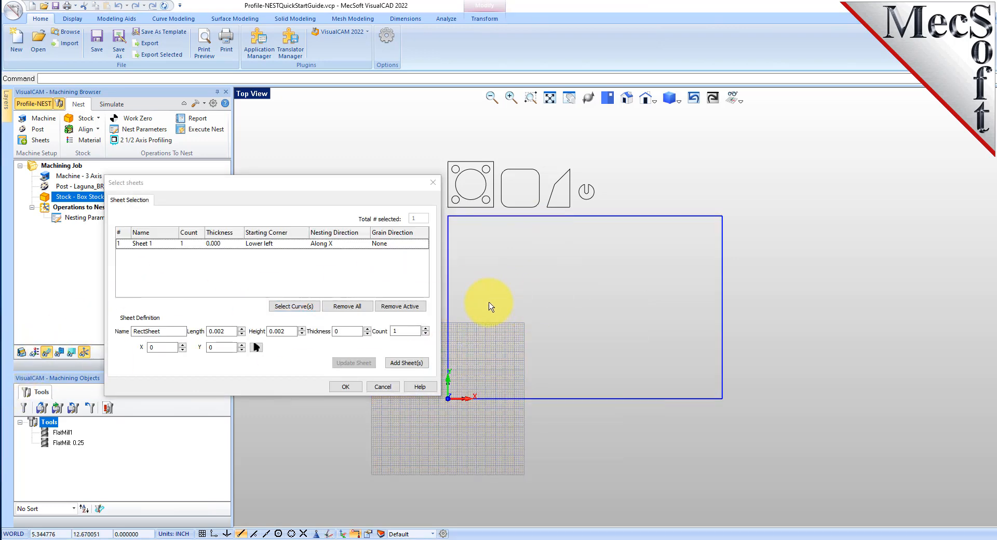
{"action": "scroll", "coordinate": [466, 335], "scroll_direction": "up", "scroll_amount": 1}
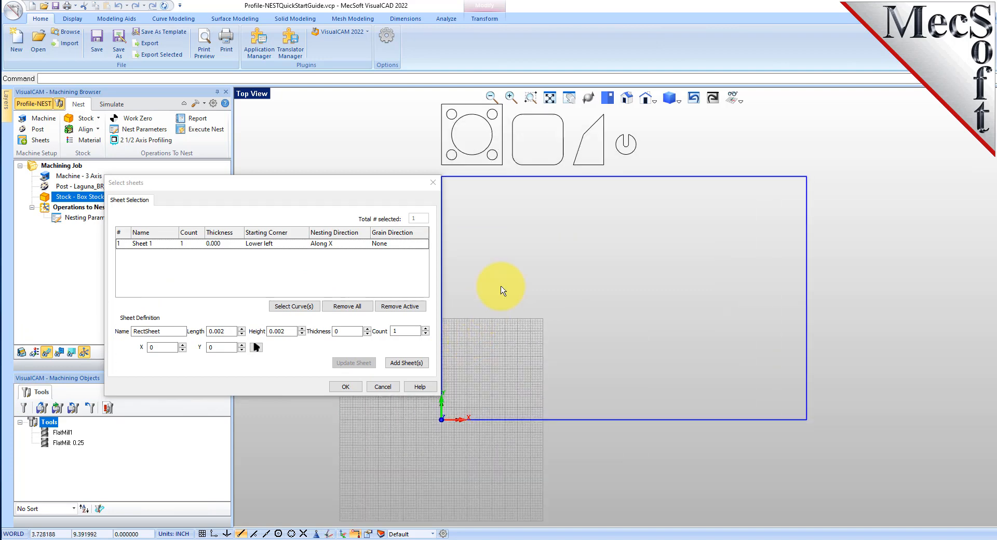
{"action": "scroll", "coordinate": [534, 326], "scroll_direction": "down", "scroll_amount": 1}
{"action": "scroll", "coordinate": [526, 143], "scroll_direction": "up", "scroll_amount": 1}
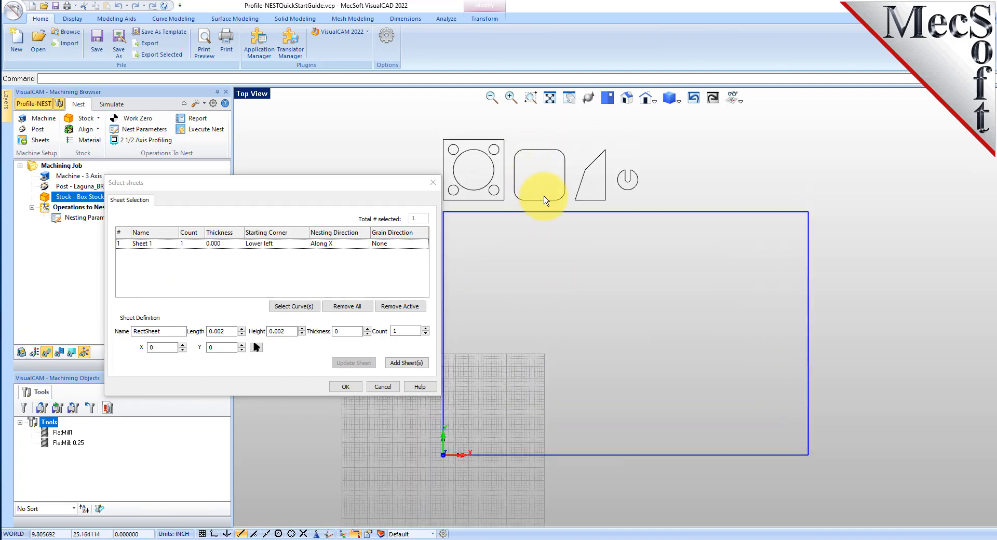
{"action": "scroll", "coordinate": [525, 201], "scroll_direction": "up", "scroll_amount": 1}
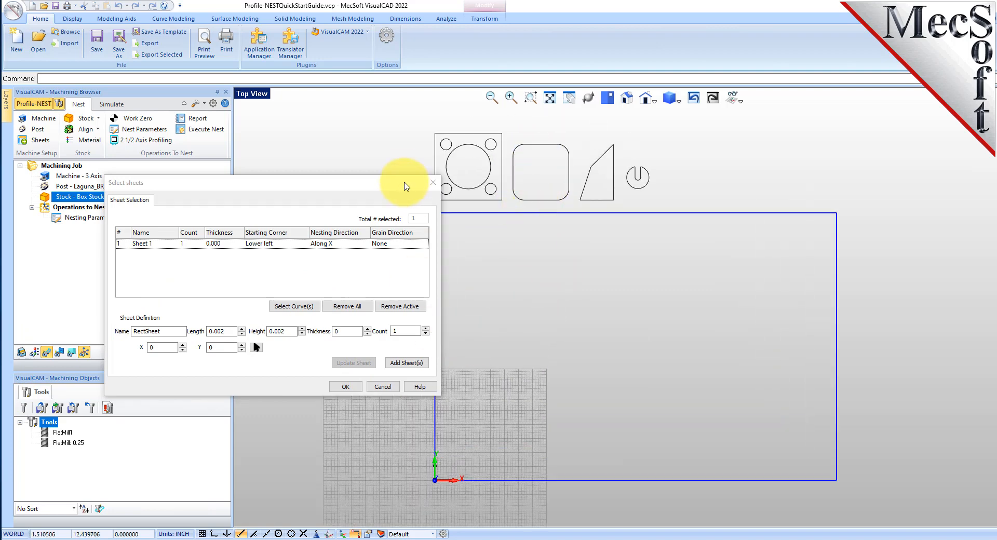
{"action": "mouse_move", "coordinate": [397, 187]}
{"action": "left_mouse_down"}
{"action": "mouse_move", "coordinate": [365, 211]}
{"action": "mouse_move", "coordinate": [384, 178]}
{"action": "left_mouse_up"}
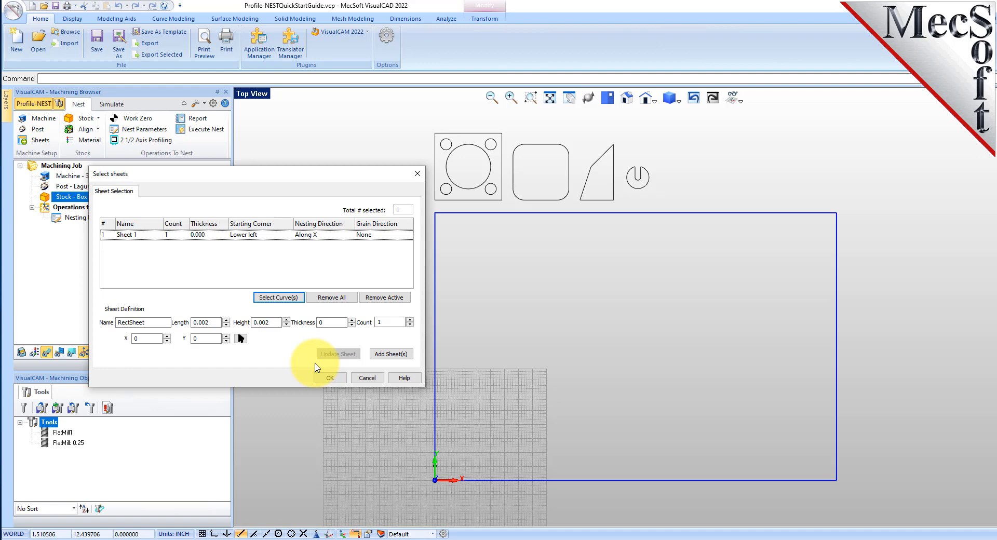
Set the selected sheet's thickness to 0.25 and its count to 3, and accept the sheet definition.
{"action": "left_click", "coordinate": [110, 235]}
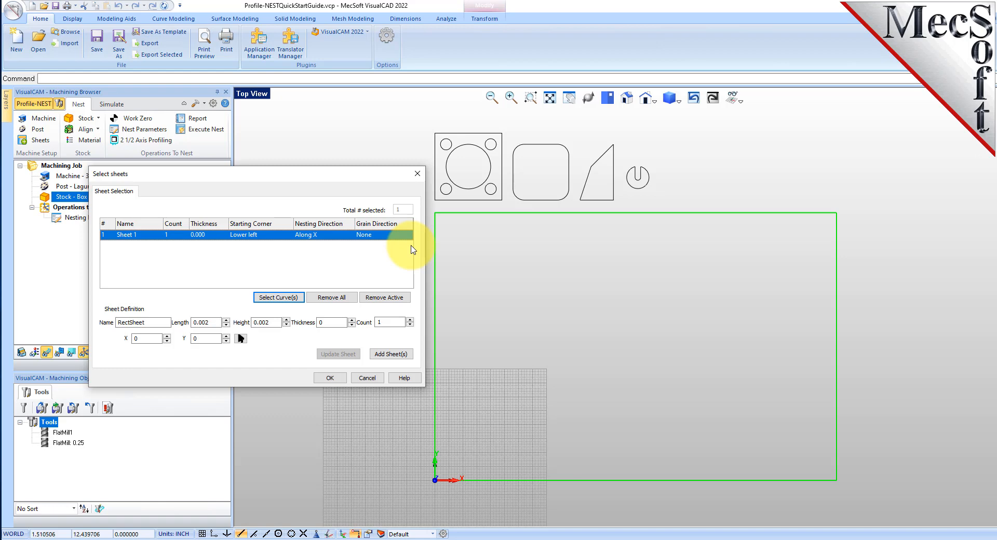
{"action": "left_click", "coordinate": [136, 234]}
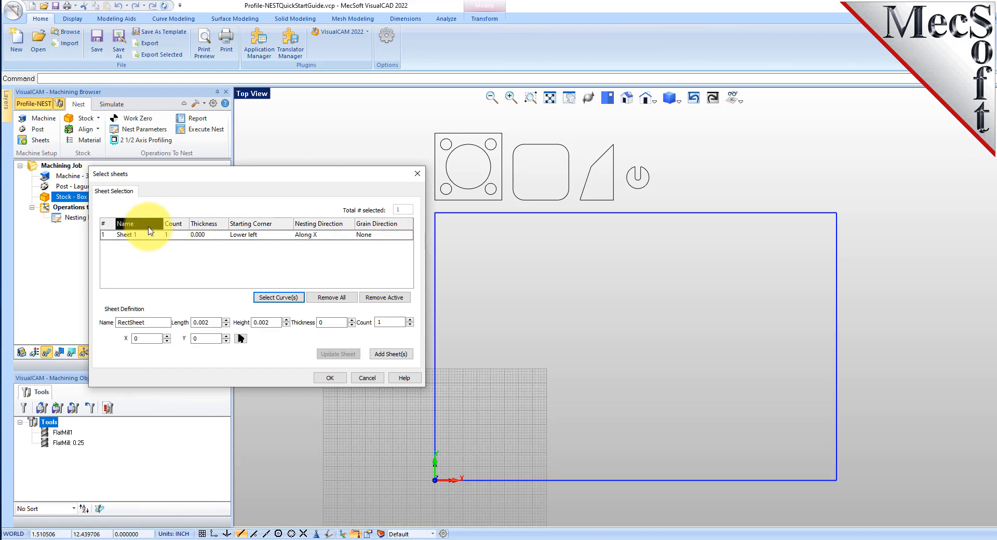
{"action": "left_click", "coordinate": [215, 235]}
{"action": "left_click_drag", "start_coordinate": [217, 238], "coordinate": [158, 236]}
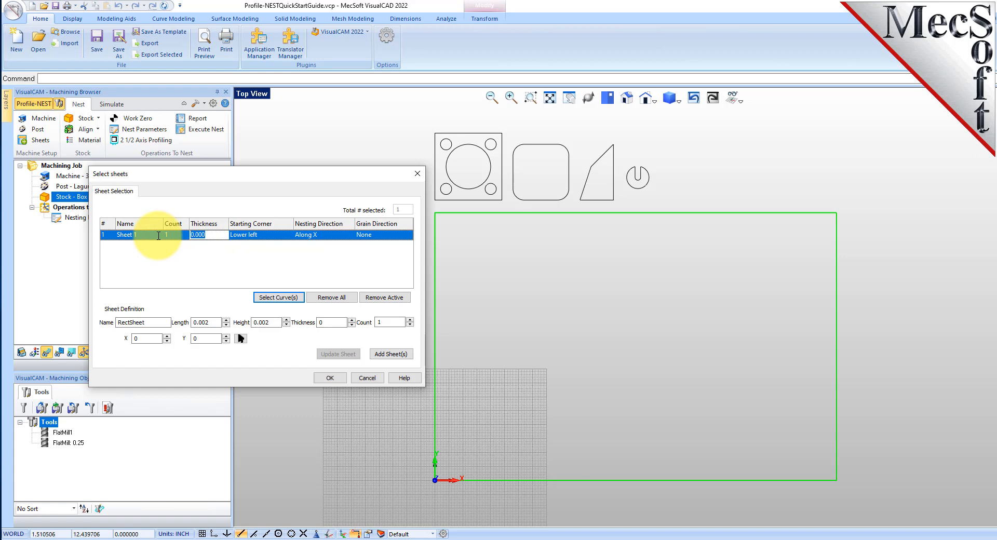
{"action": "type", "text": "0"}
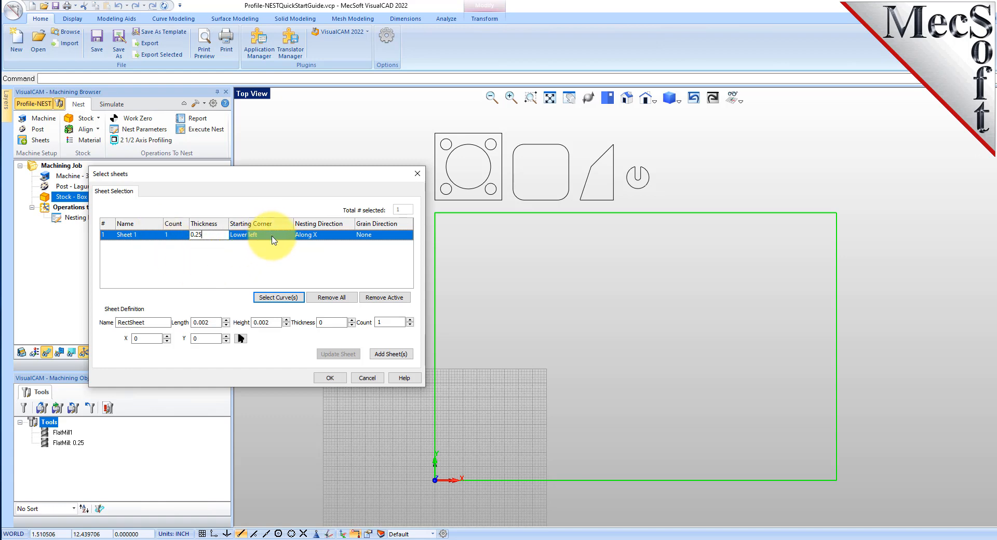
{"action": "type", "text": ".25"}
{"action": "left_click", "coordinate": [174, 235]}
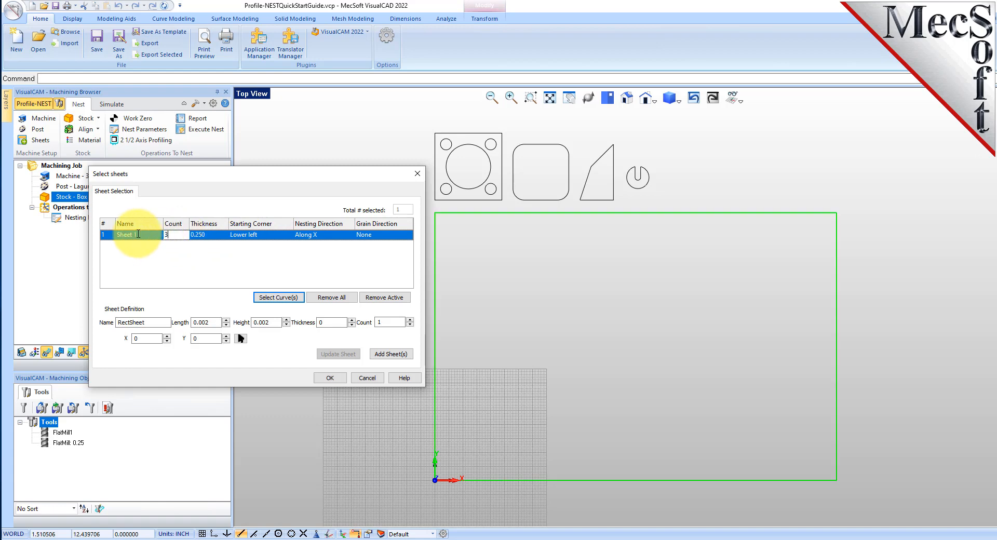
{"action": "key", "text": "Return"}
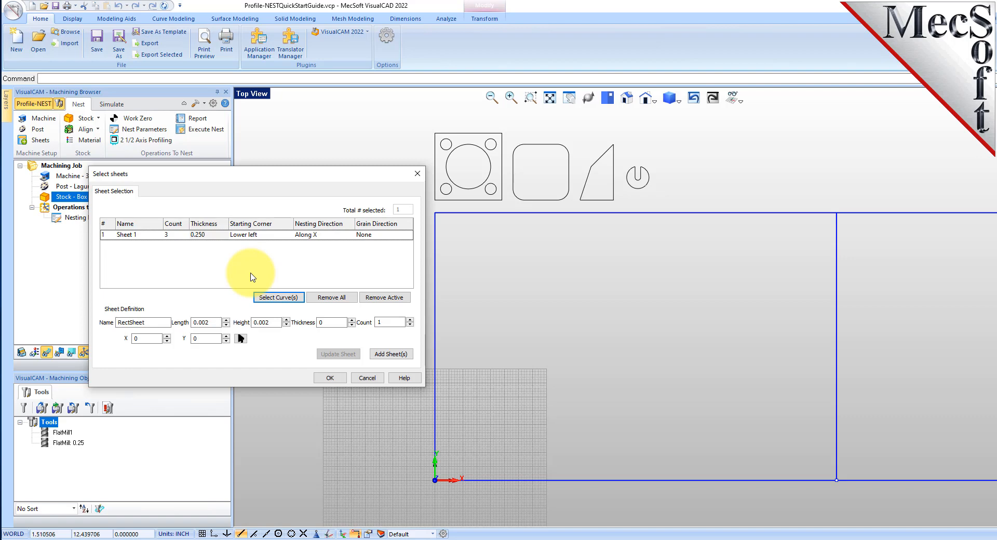
{"action": "left_click", "coordinate": [330, 377]}
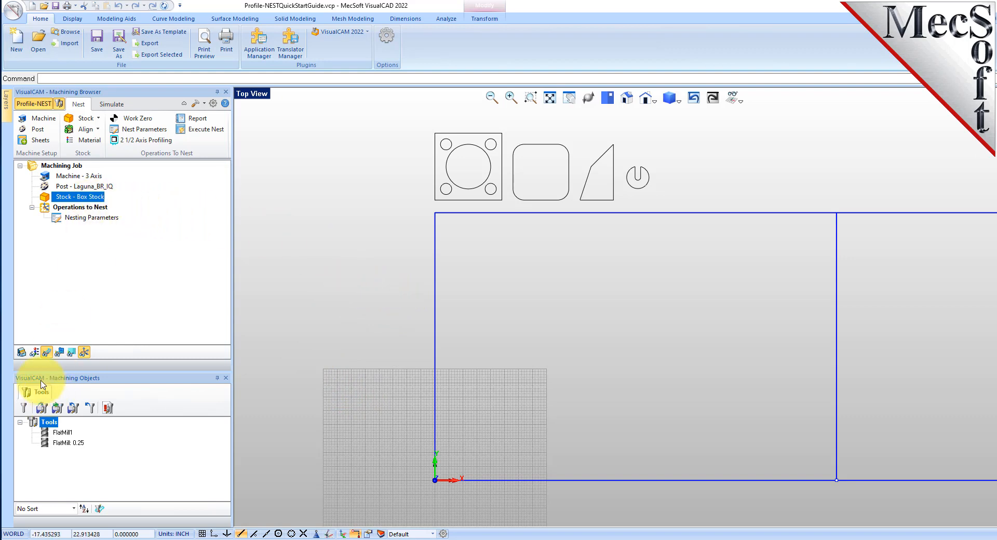
Start aligning the stock about the part, inspect the stock corner in isometric view and set Z Alignment to Bottom.
{"action": "left_click", "coordinate": [84, 129]}
{"action": "left_click", "coordinate": [87, 154]}
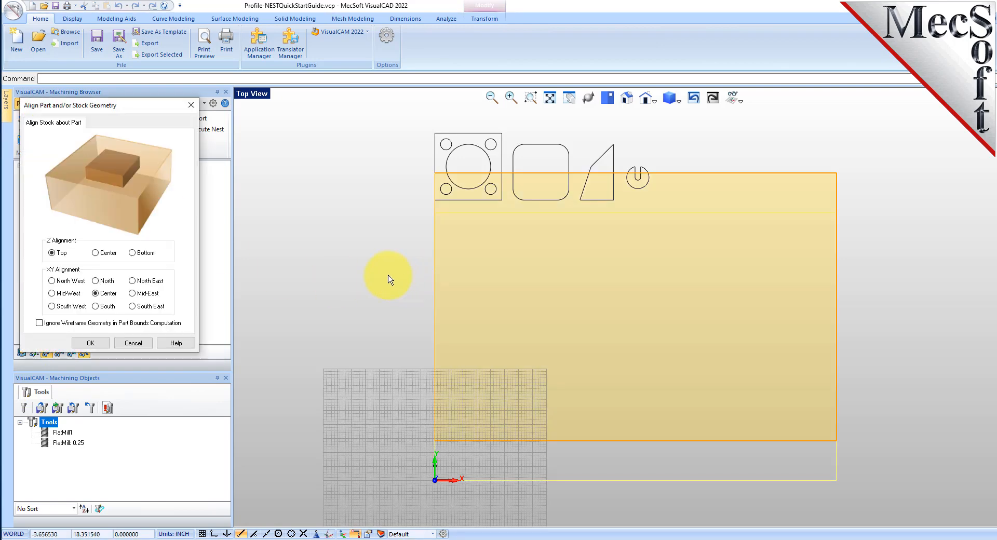
{"action": "left_click", "coordinate": [627, 98]}
{"action": "scroll", "coordinate": [468, 247], "scroll_direction": "up", "scroll_amount": 4}
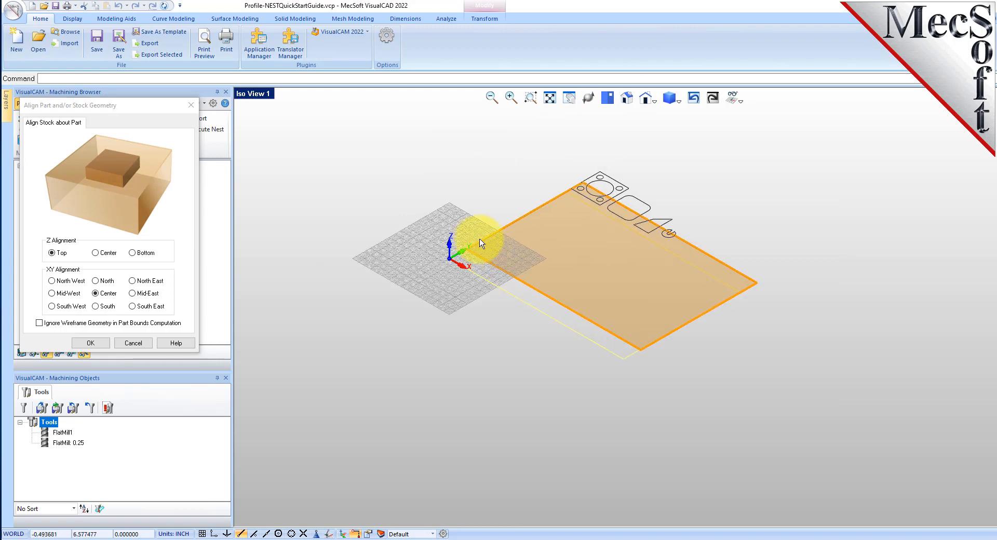
{"action": "scroll", "coordinate": [451, 259], "scroll_direction": "up", "scroll_amount": 4}
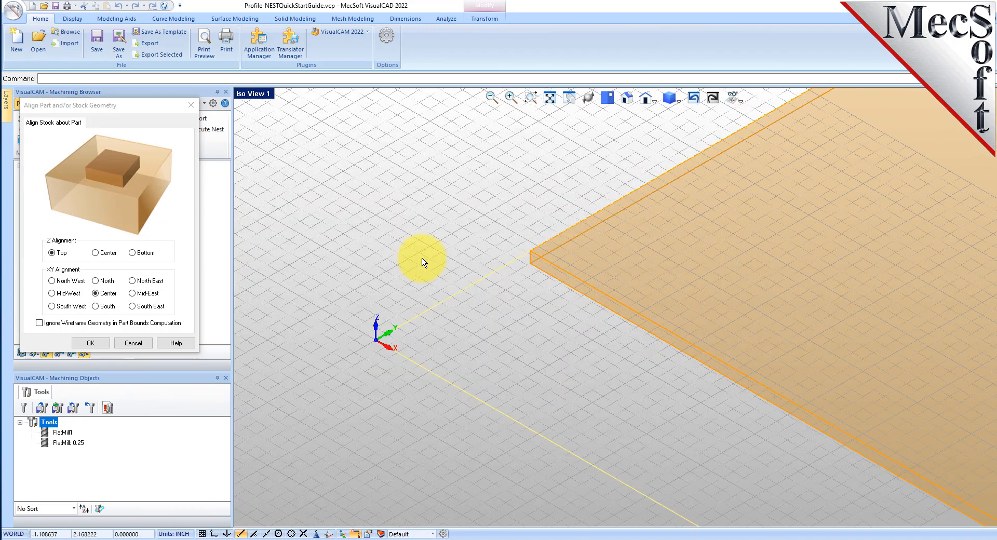
{"action": "scroll", "coordinate": [429, 255], "scroll_direction": "up", "scroll_amount": 2}
{"action": "left_click", "coordinate": [464, 234]}
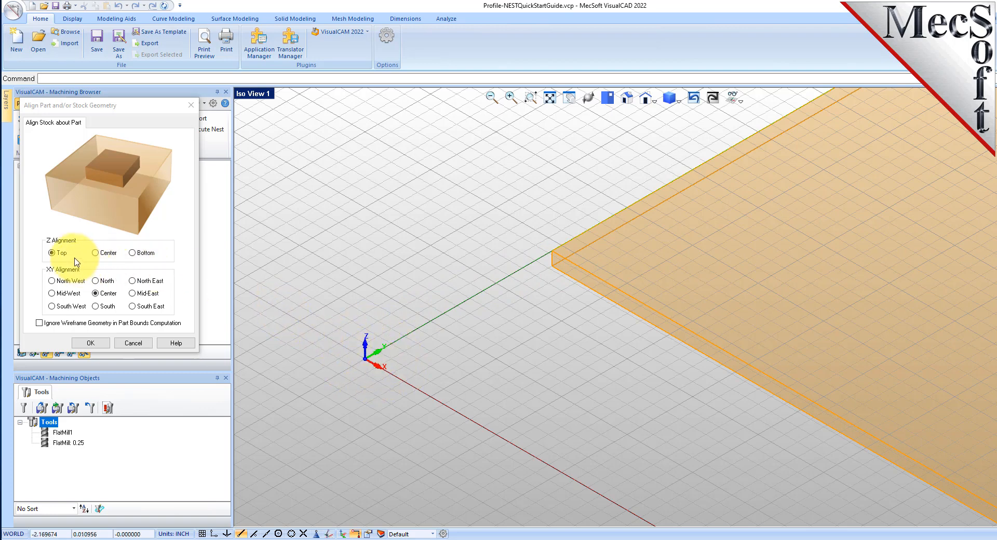
{"action": "left_click", "coordinate": [133, 253]}
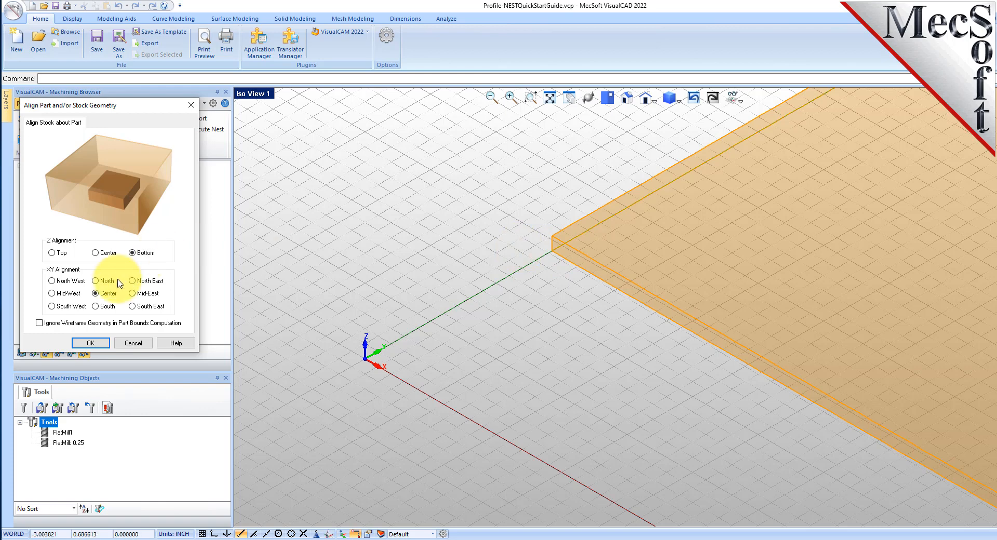
Set the stock's XY Alignment to South West, check the corner at the origin and apply the alignment.
{"action": "left_click", "coordinate": [51, 306]}
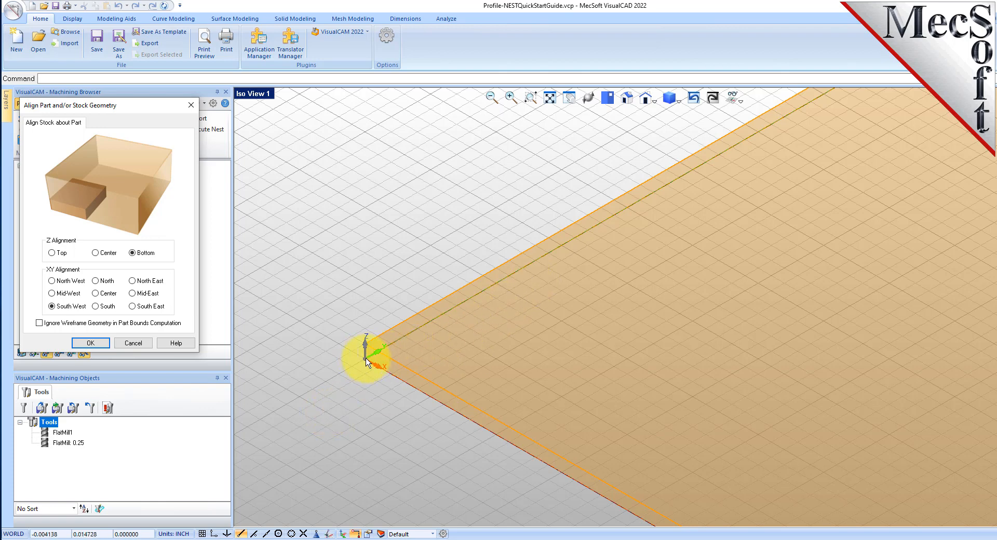
{"action": "scroll", "coordinate": [366, 362], "scroll_direction": "up", "scroll_amount": 4}
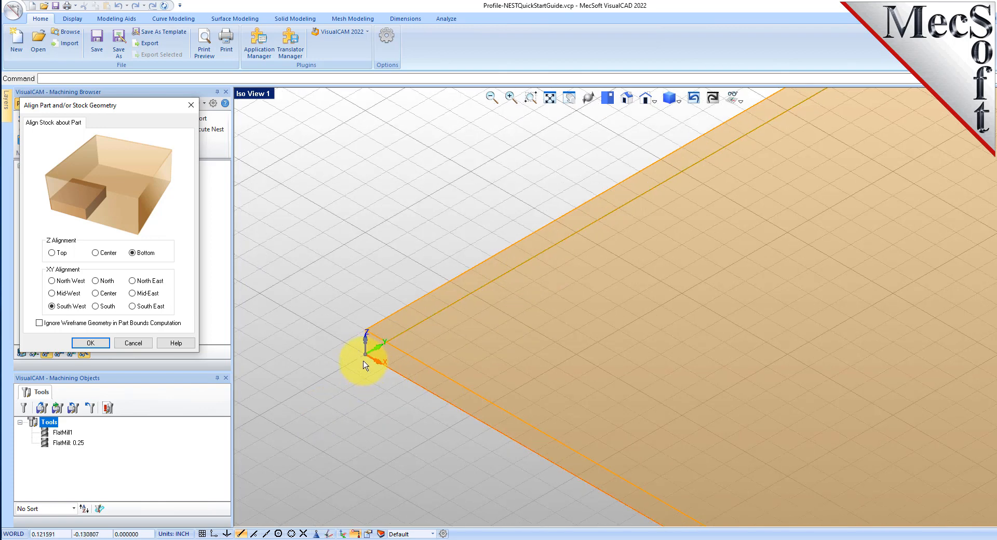
{"action": "scroll", "coordinate": [364, 362], "scroll_direction": "up", "scroll_amount": 2}
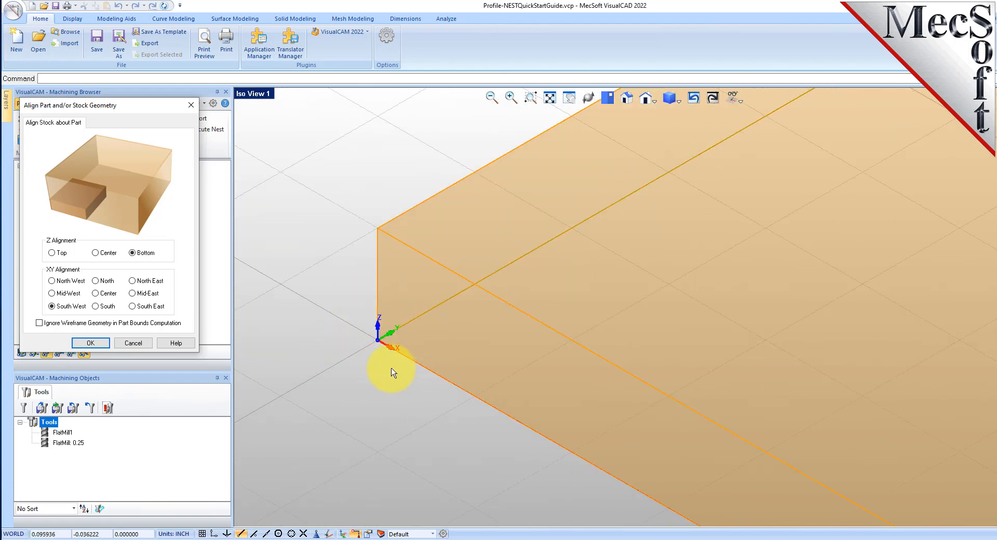
{"action": "scroll", "coordinate": [387, 369], "scroll_direction": "down", "scroll_amount": 1}
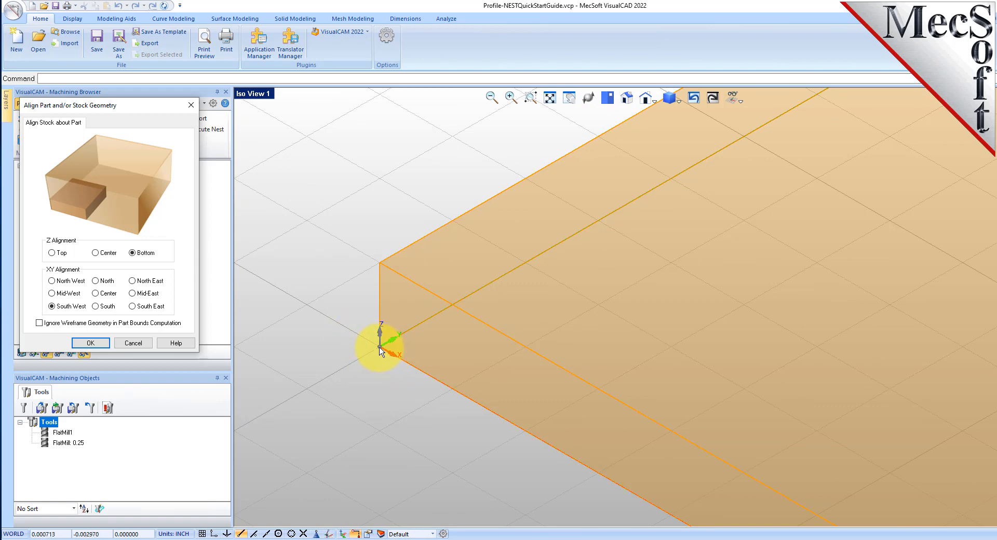
{"action": "scroll", "coordinate": [380, 351], "scroll_direction": "down", "scroll_amount": 2}
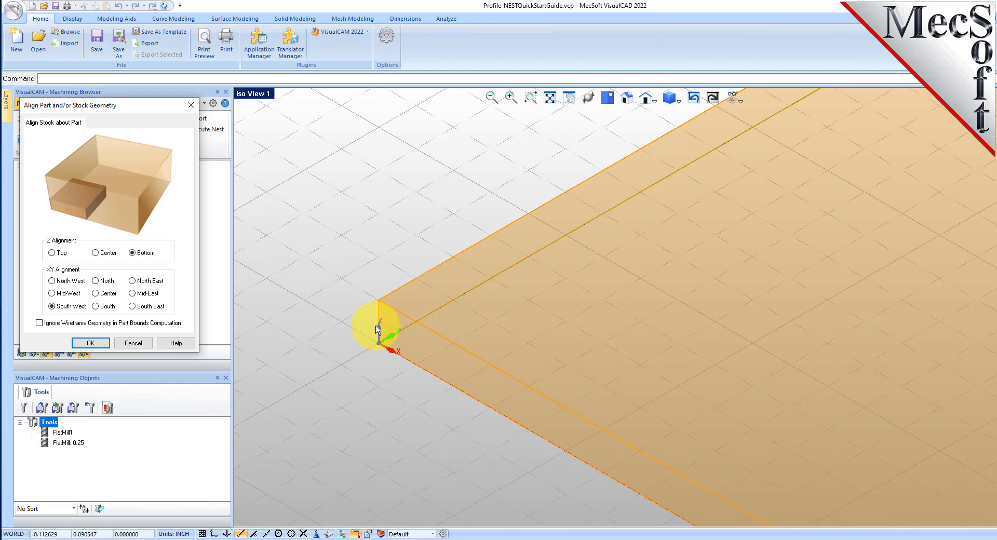
{"action": "left_click", "coordinate": [91, 343]}
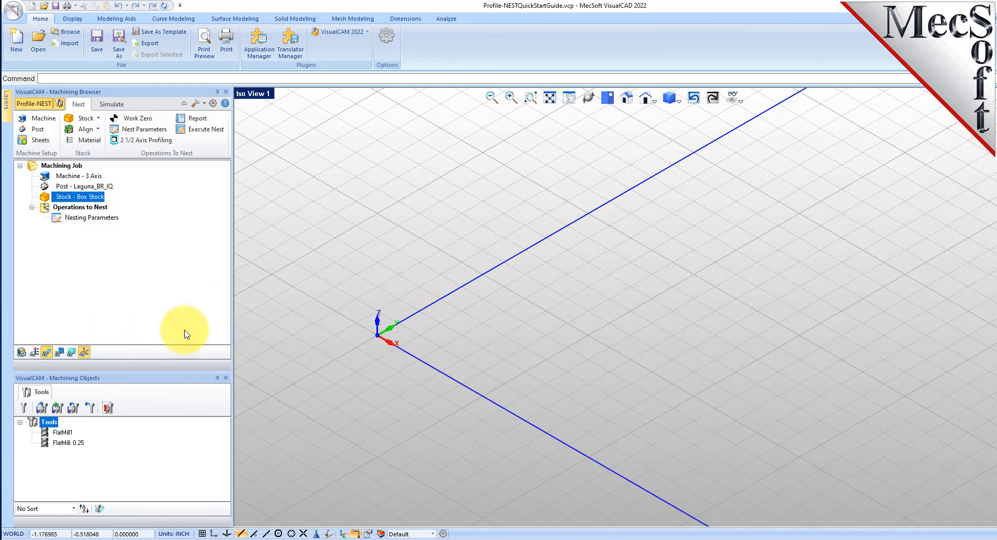
Show the box stock again and check its fit over the first sheet in isometric and top views.
{"action": "left_click", "coordinate": [22, 352]}
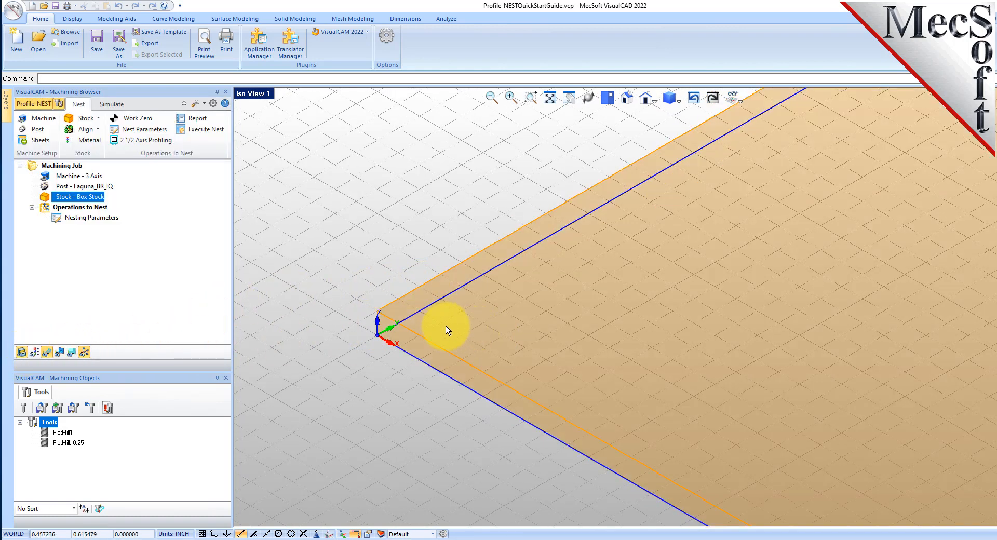
{"action": "scroll", "coordinate": [393, 326], "scroll_direction": "down", "scroll_amount": 1}
{"action": "scroll", "coordinate": [329, 330], "scroll_direction": "down", "scroll_amount": 2}
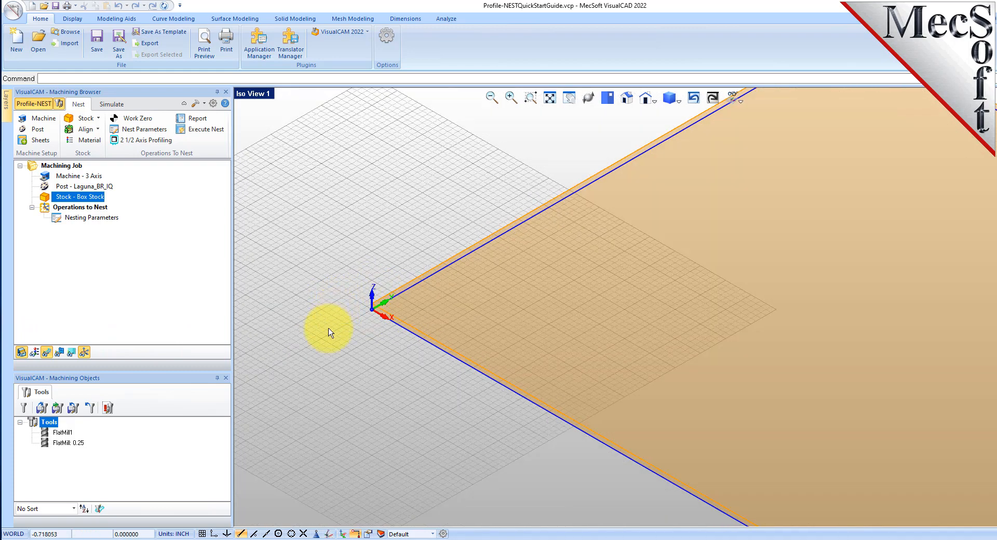
{"action": "scroll", "coordinate": [337, 270], "scroll_direction": "down", "scroll_amount": 2}
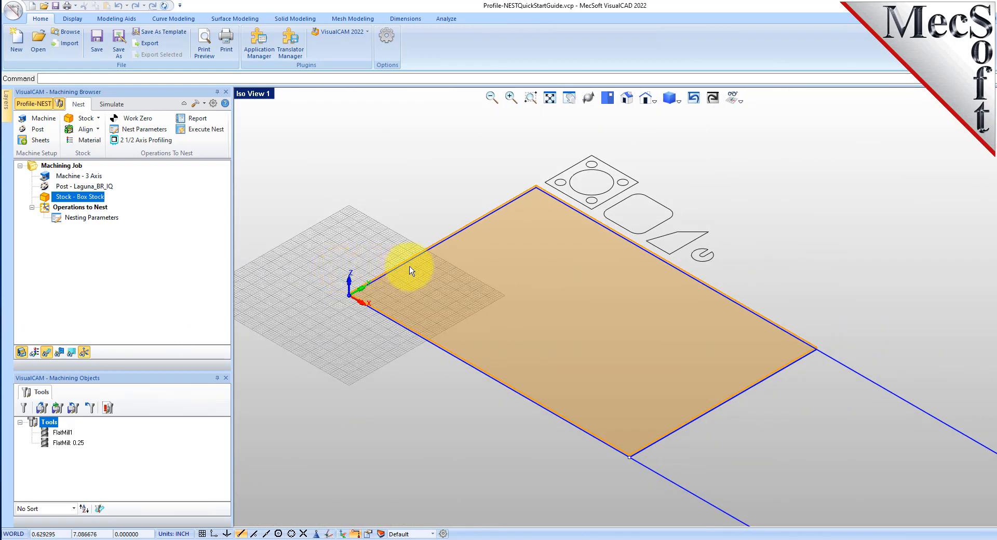
{"action": "left_click", "coordinate": [609, 99]}
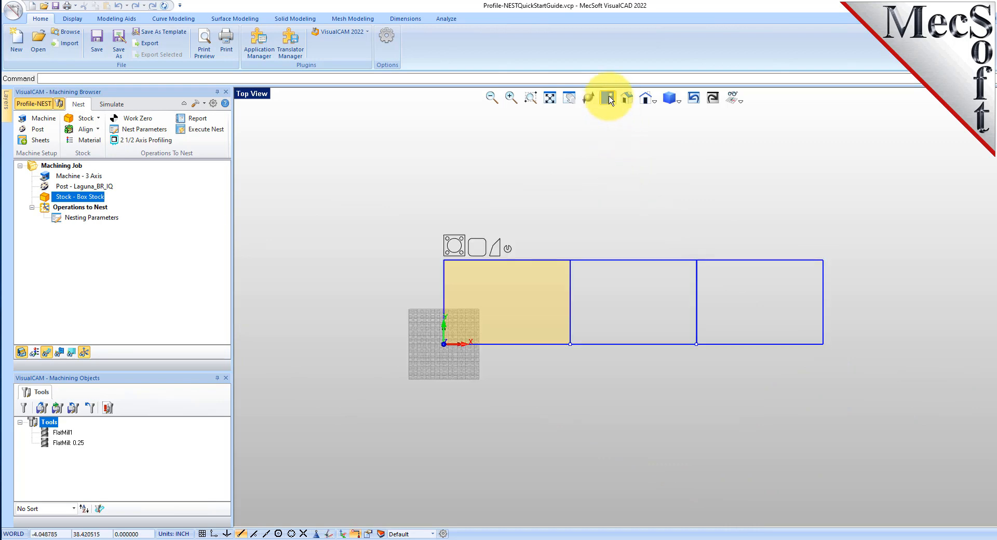
{"action": "scroll", "coordinate": [468, 261], "scroll_direction": "up", "scroll_amount": 3}
{"action": "scroll", "coordinate": [469, 260], "scroll_direction": "up", "scroll_amount": 1}
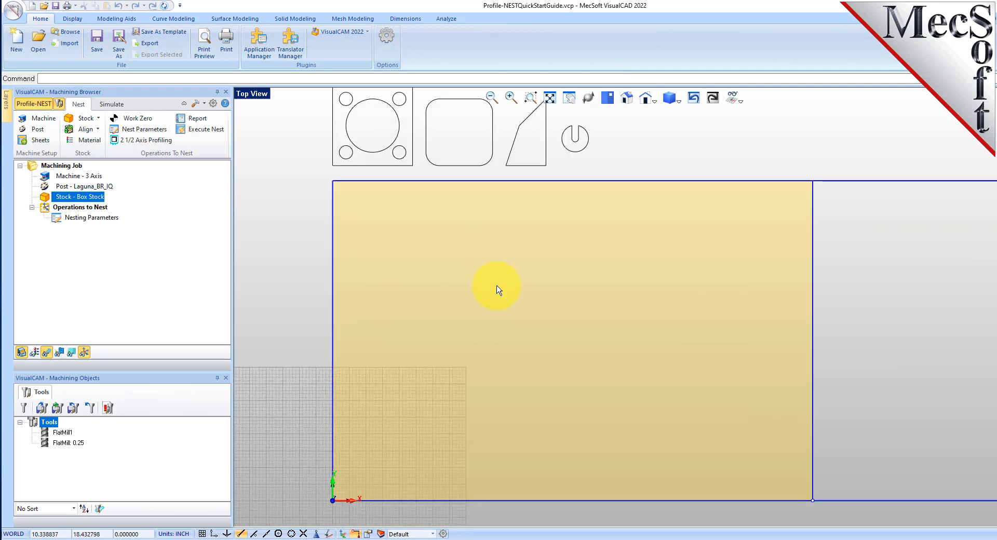
{"action": "scroll", "coordinate": [582, 413], "scroll_direction": "up", "scroll_amount": 1}
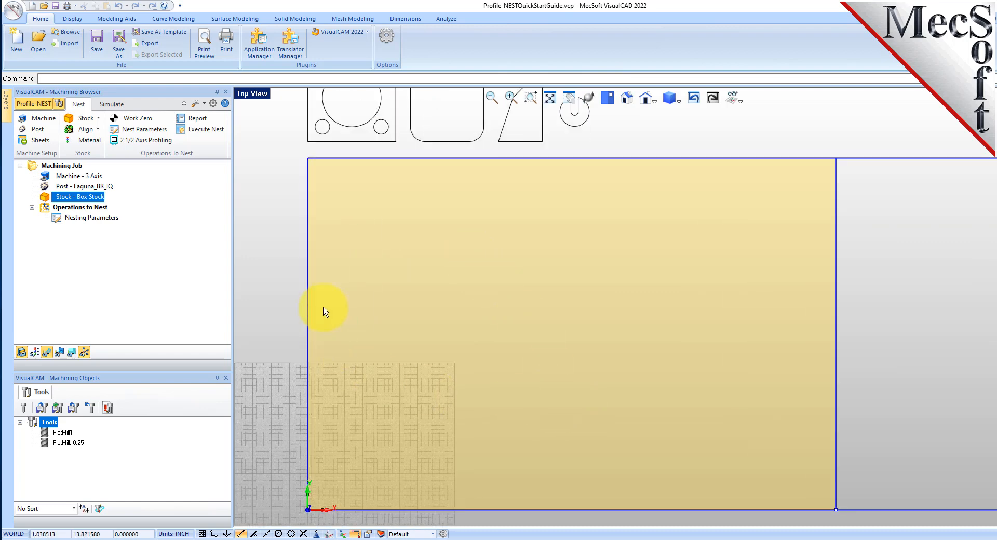
{"action": "scroll", "coordinate": [422, 312], "scroll_direction": "down", "scroll_amount": 2}
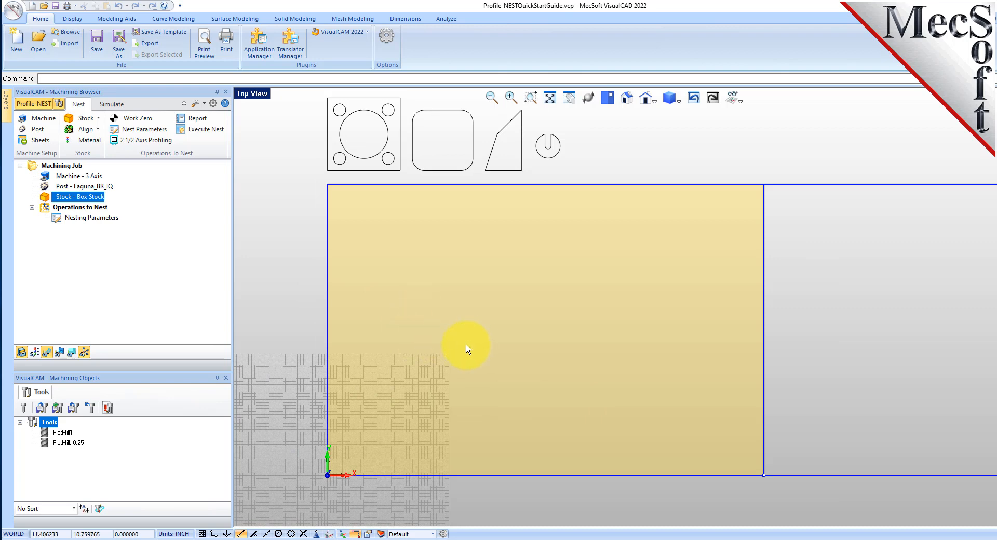
Choose a material for the box stock from the material list and close the material selection.
{"action": "left_click", "coordinate": [98, 141]}
{"action": "left_click", "coordinate": [128, 181]}
{"action": "scroll", "coordinate": [108, 291], "scroll_direction": "down", "scroll_amount": 6}
{"action": "left_click", "coordinate": [86, 384]}
{"action": "left_click", "coordinate": [104, 331]}
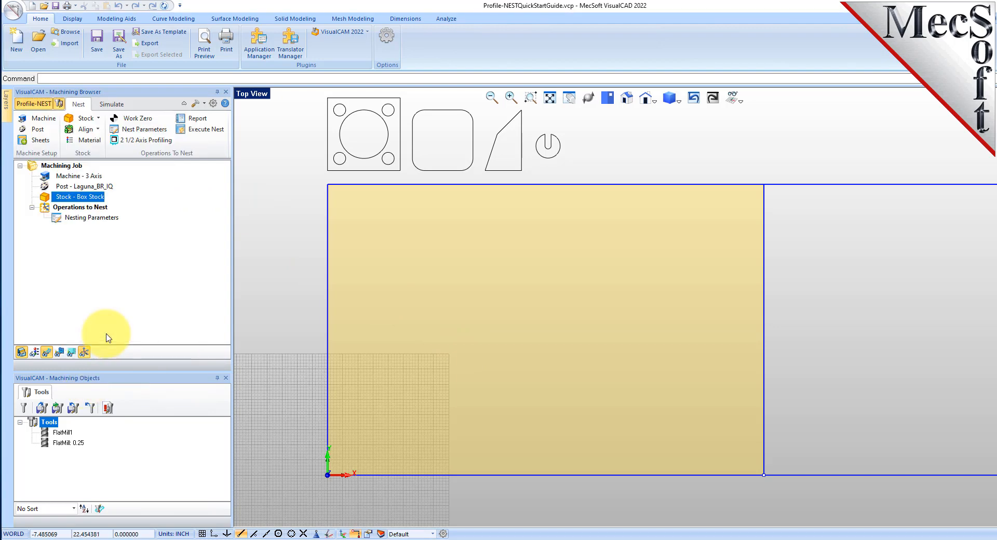
Toggle the stock's material texture display on and off and check the stock over the first sheet.
{"action": "left_click", "coordinate": [35, 353]}
{"action": "left_click", "coordinate": [37, 357]}
{"action": "left_click", "coordinate": [36, 356]}
{"action": "left_click", "coordinate": [37, 356]}
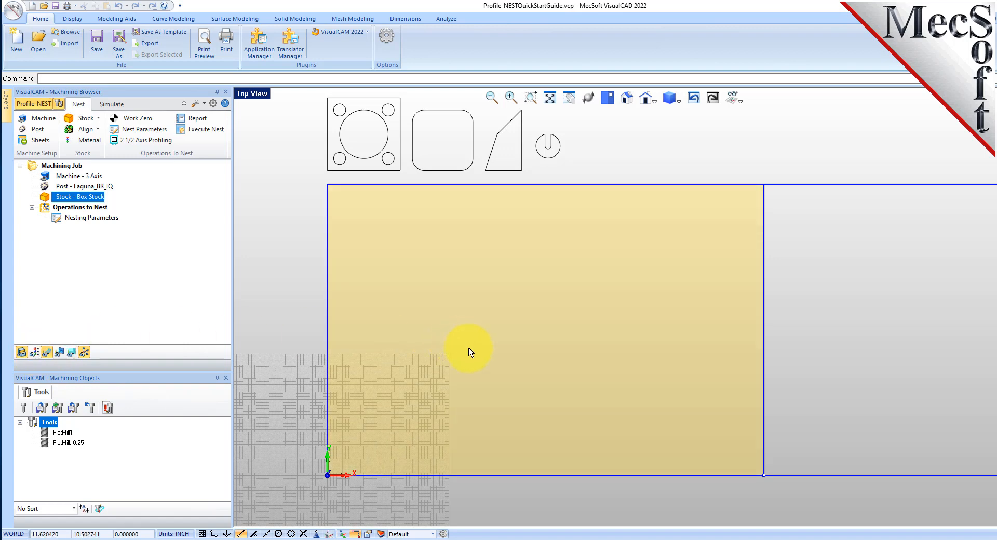
{"action": "scroll", "coordinate": [467, 442], "scroll_direction": "down", "scroll_amount": 1}
{"action": "scroll", "coordinate": [531, 236], "scroll_direction": "up", "scroll_amount": 1}
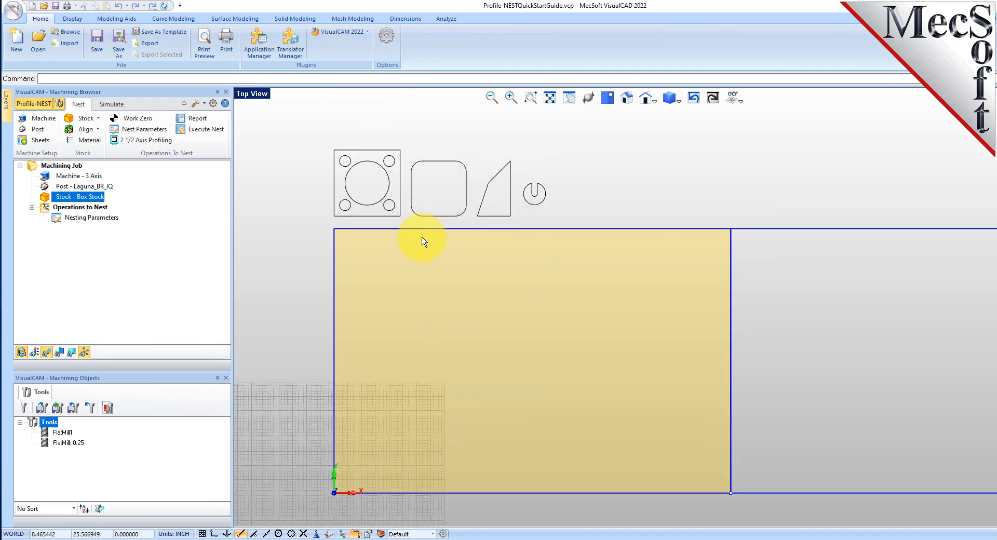
{"action": "scroll", "coordinate": [417, 297], "scroll_direction": "up", "scroll_amount": 1}
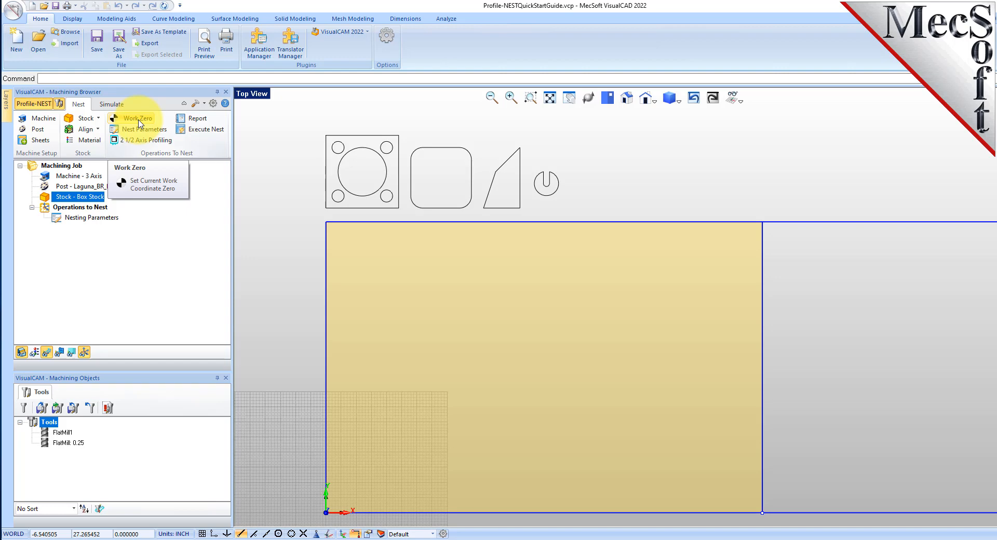
Inspect the stock corner at the origin in isometric view and hide the world coordinate system.
{"action": "left_click", "coordinate": [52, 206]}
{"action": "scroll", "coordinate": [421, 179], "scroll_direction": "down", "scroll_amount": 3}
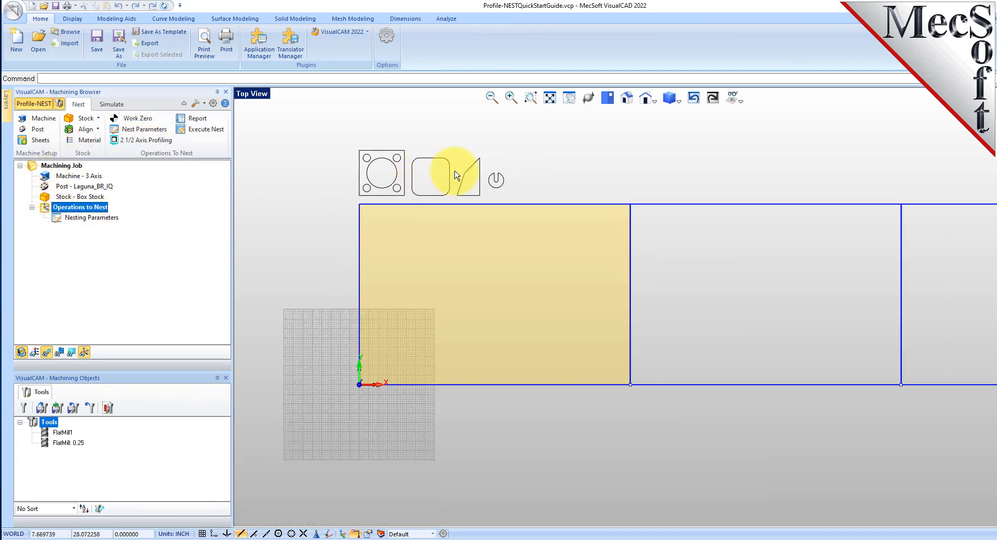
{"action": "left_click", "coordinate": [626, 101]}
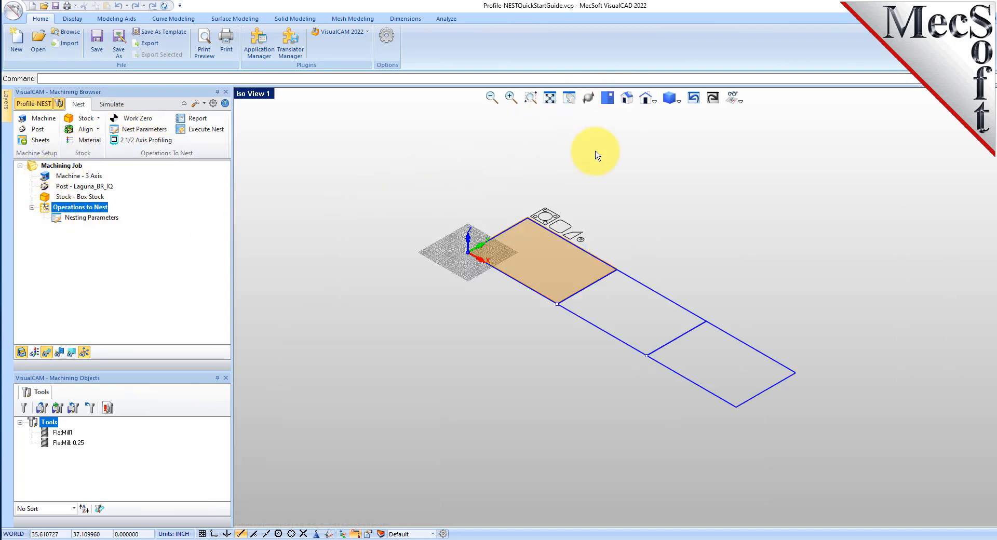
{"action": "scroll", "coordinate": [473, 262], "scroll_direction": "up", "scroll_amount": 4}
{"action": "scroll", "coordinate": [475, 270], "scroll_direction": "up", "scroll_amount": 4}
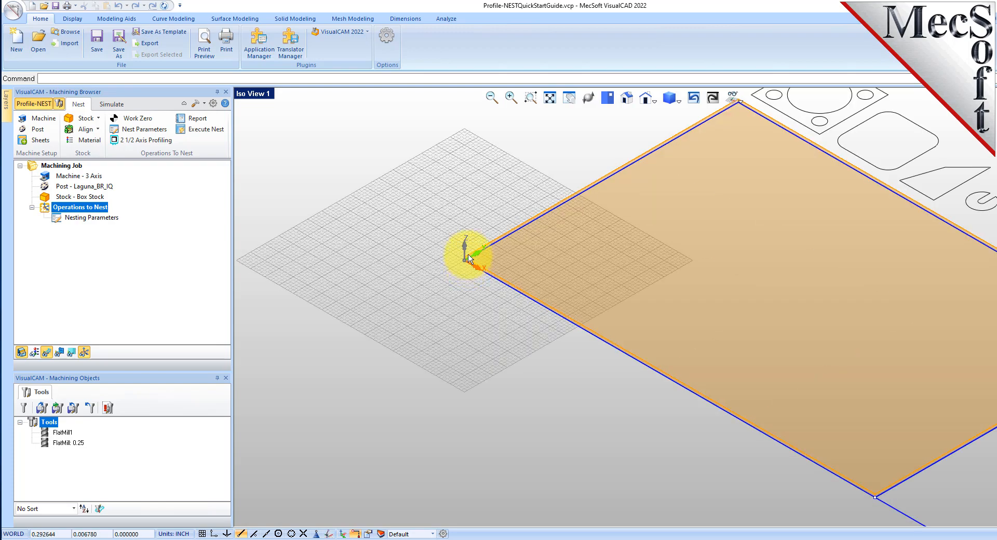
{"action": "scroll", "coordinate": [450, 288], "scroll_direction": "up", "scroll_amount": 2}
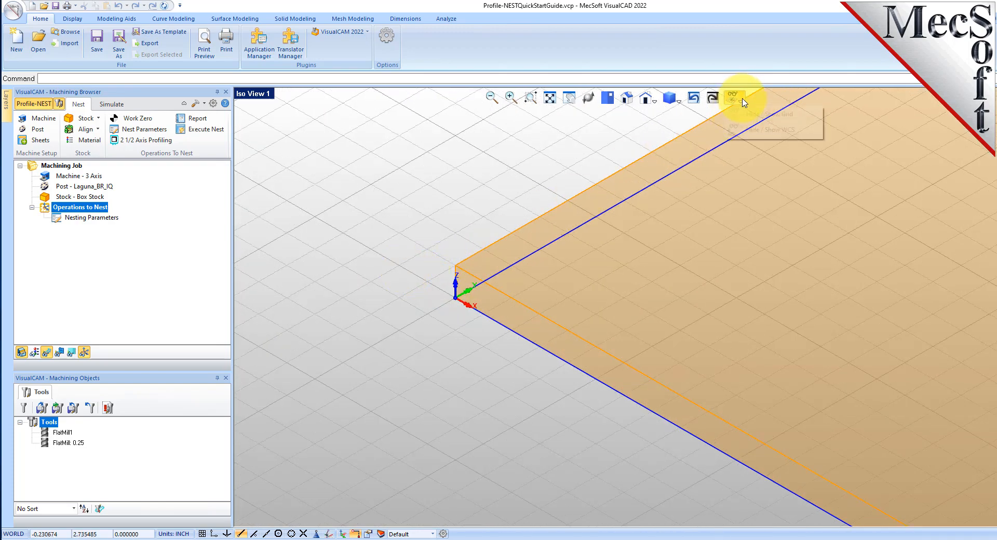
{"action": "left_click", "coordinate": [741, 100]}
{"action": "left_click", "coordinate": [763, 132]}
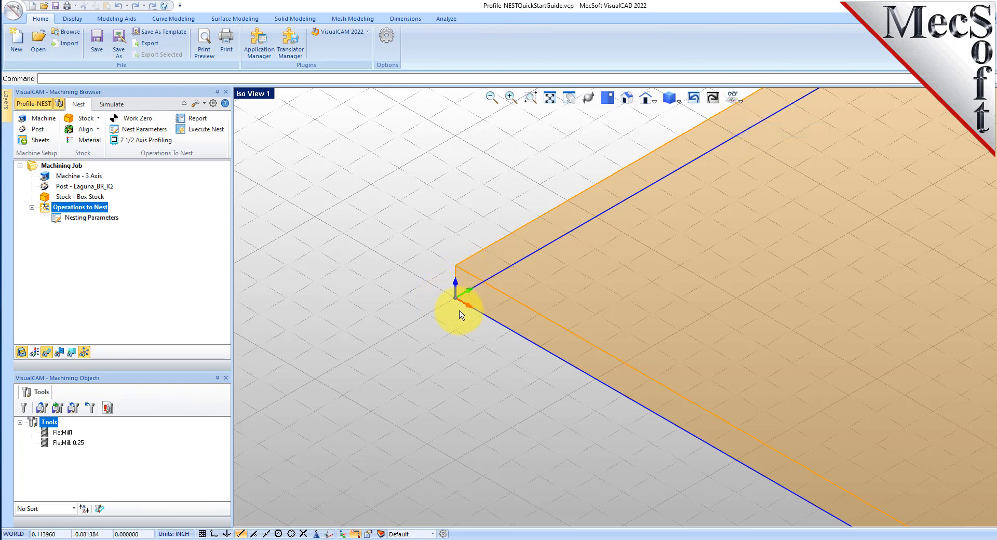
Toggle the machine coordinate system display off and back on at the stock corner, and return to the top view.
{"action": "left_click", "coordinate": [84, 354]}
{"action": "left_click", "coordinate": [85, 354]}
{"action": "left_click", "coordinate": [84, 354]}
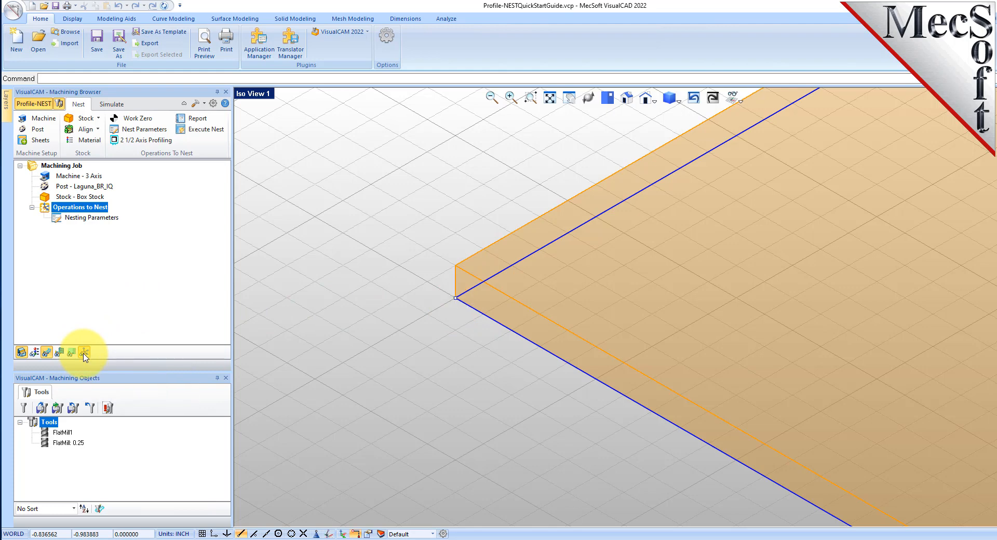
{"action": "left_click", "coordinate": [84, 354]}
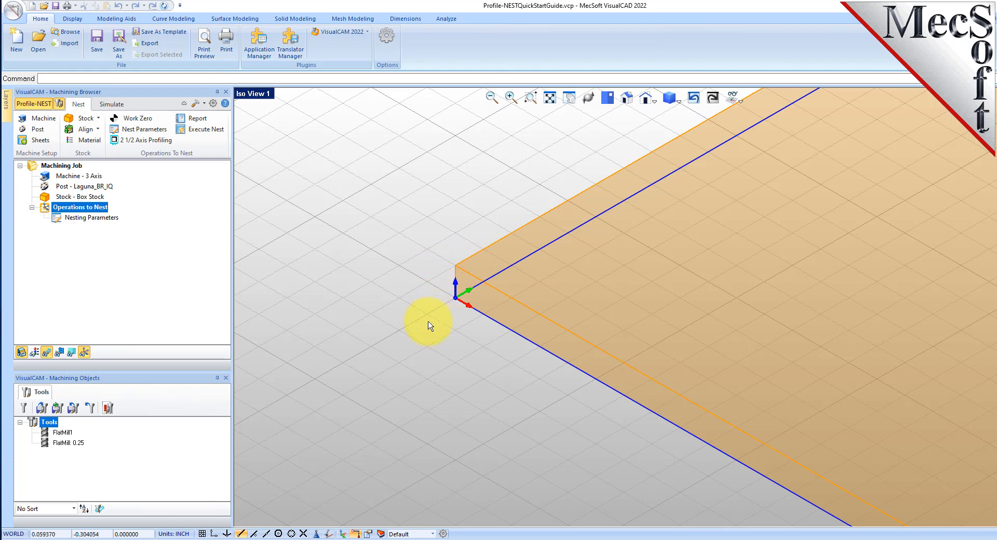
{"action": "scroll", "coordinate": [427, 325], "scroll_direction": "down", "scroll_amount": 4}
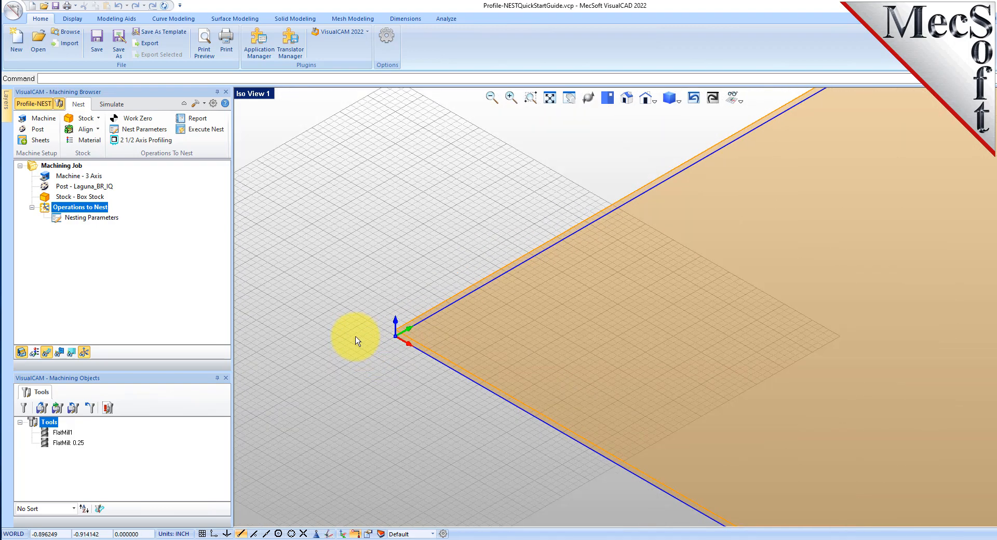
{"action": "left_click", "coordinate": [607, 98]}
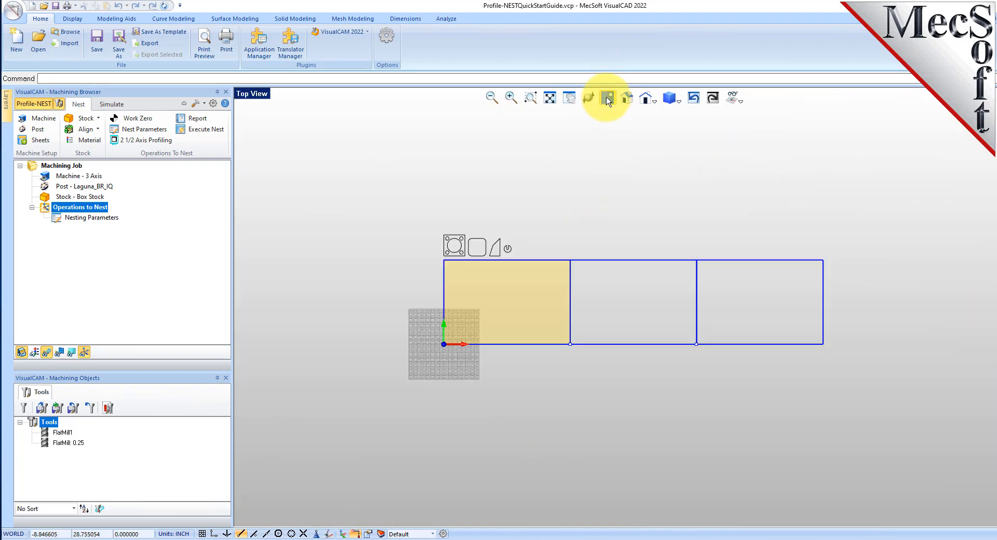
{"action": "scroll", "coordinate": [508, 334], "scroll_direction": "up", "scroll_amount": 3}
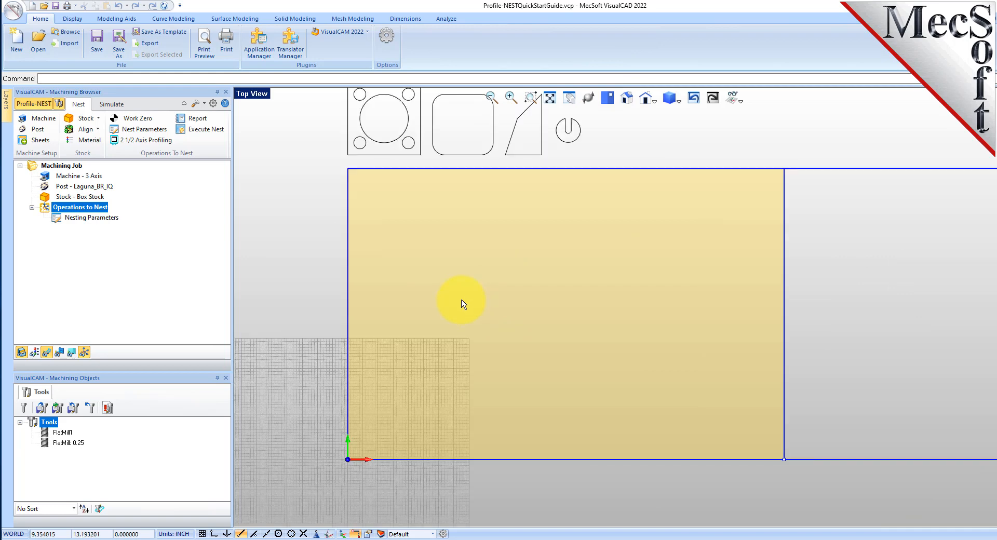
{"action": "scroll", "coordinate": [415, 394], "scroll_direction": "up", "scroll_amount": 1}
{"action": "scroll", "coordinate": [449, 161], "scroll_direction": "up", "scroll_amount": 1}
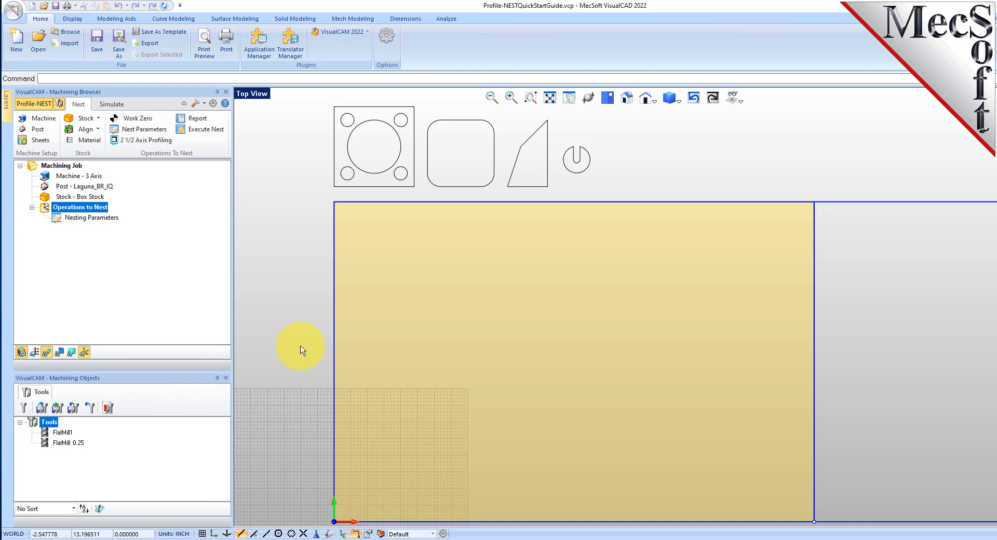
Start a 2 1/2 Axis Profiling operation and select all curves of the square plate with holes as part regions.
{"action": "left_click", "coordinate": [78, 217]}
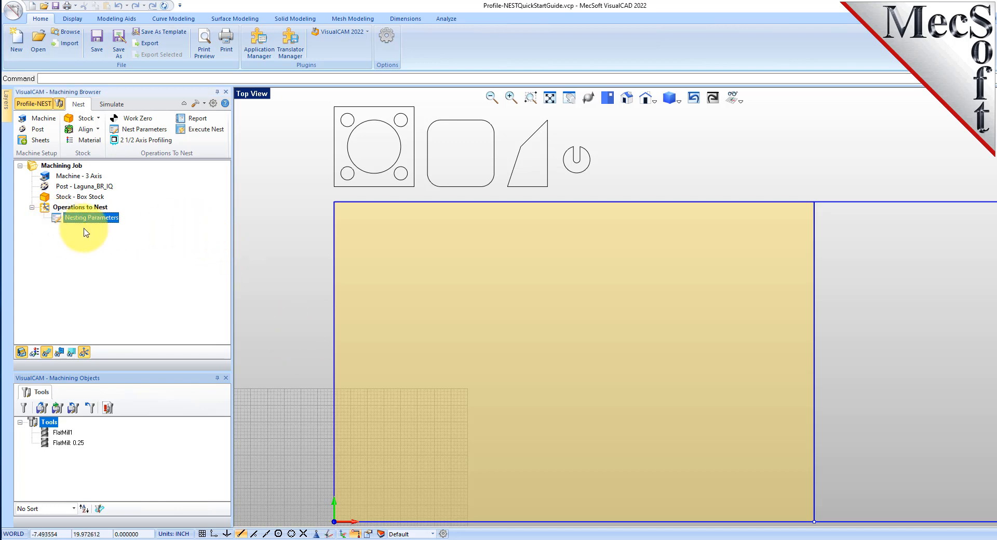
{"action": "left_click", "coordinate": [155, 141]}
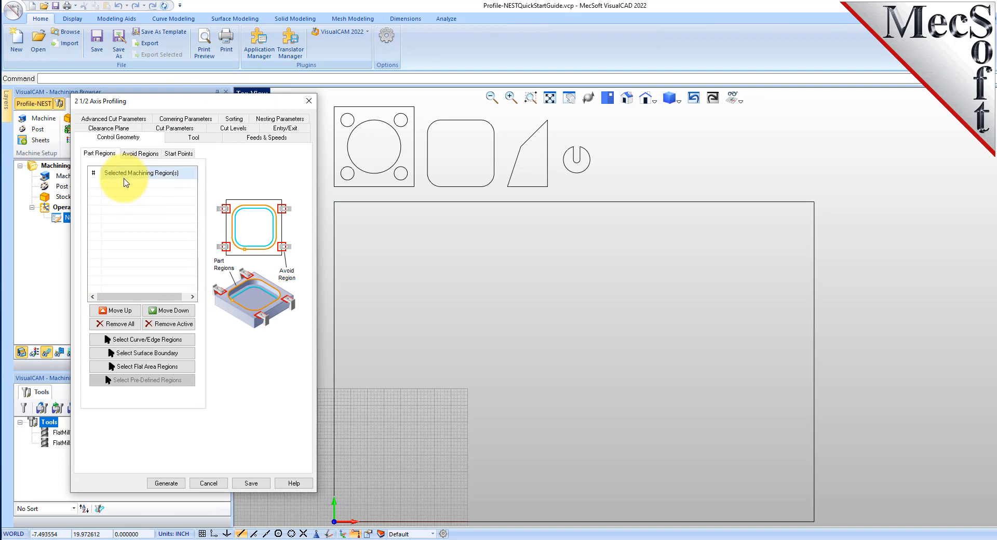
{"action": "left_click", "coordinate": [182, 342]}
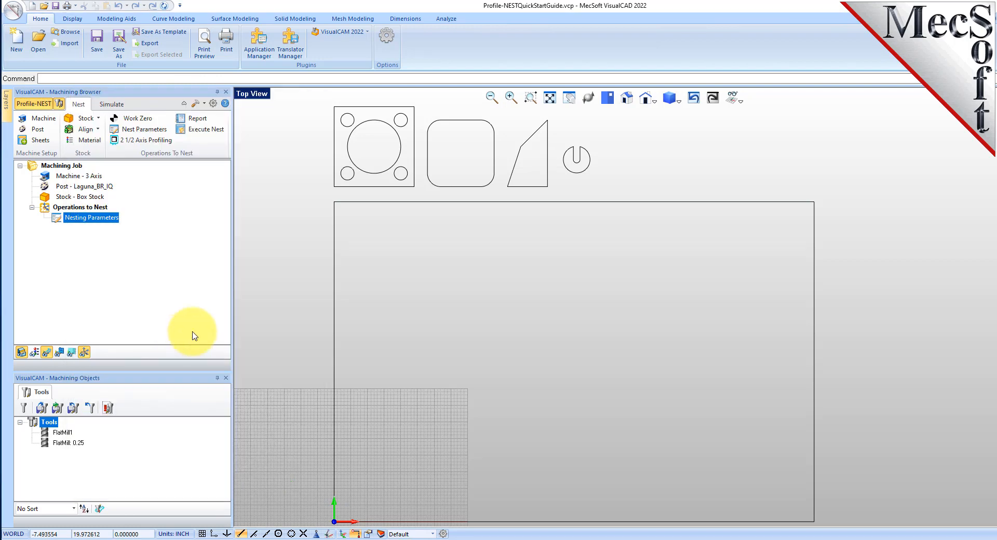
{"action": "left_click_drag", "start_coordinate": [325, 193], "coordinate": [411, 100]}
{"action": "right_click", "coordinate": [311, 149]}
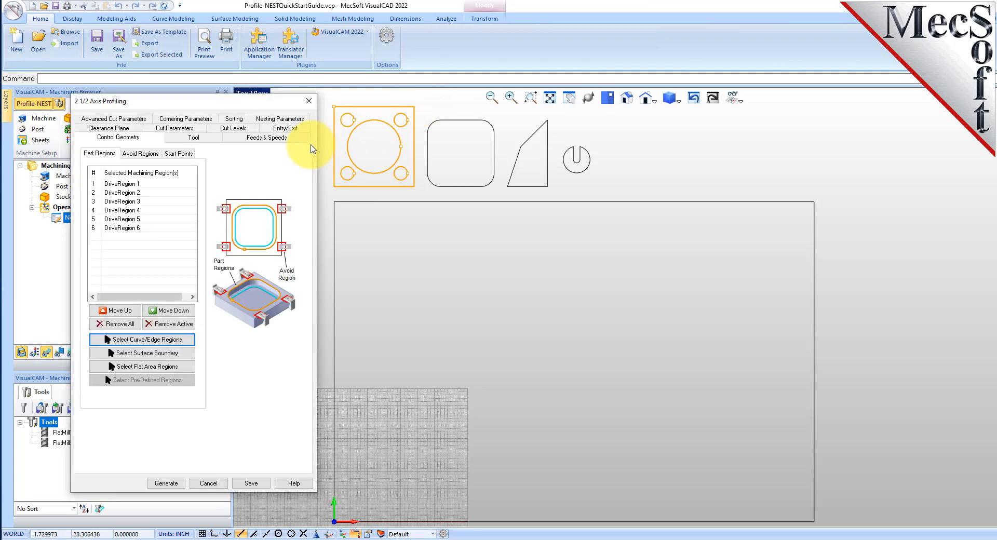
Highlight each of the plate's six part regions in the region list to check which curve it represents.
{"action": "left_click", "coordinate": [147, 184]}
{"action": "left_click", "coordinate": [143, 193]}
{"action": "left_click", "coordinate": [145, 201]}
{"action": "left_click", "coordinate": [145, 210]}
{"action": "left_click", "coordinate": [144, 219]}
{"action": "left_click", "coordinate": [145, 228]}
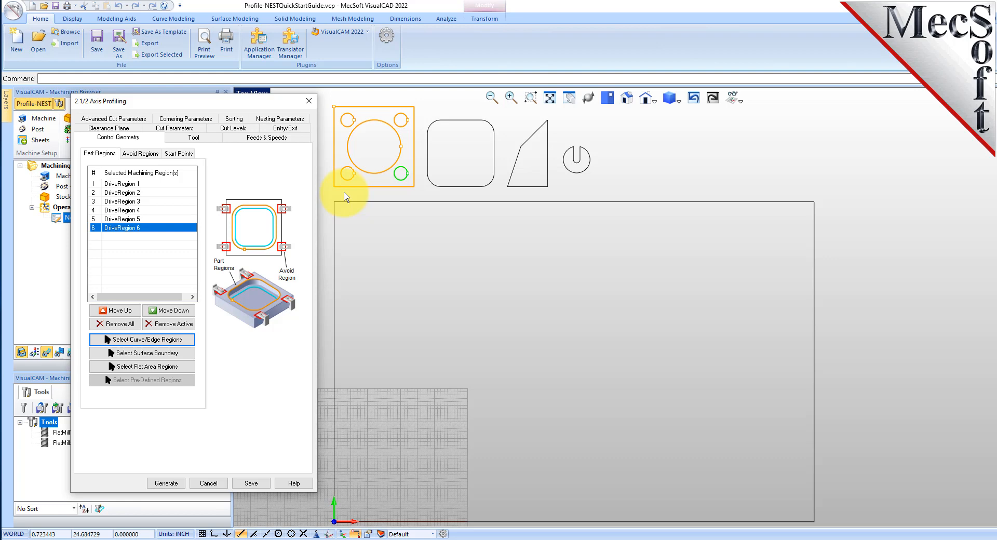
Open the tool editor for the profiling operation and examine the tool and shank diameters of FlatMill: 0.25.
{"action": "left_click", "coordinate": [207, 138]}
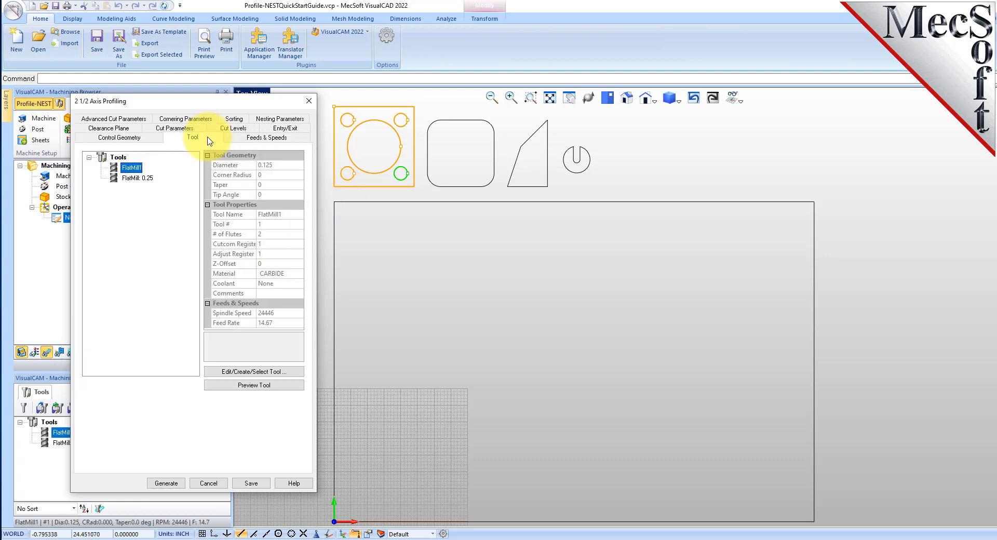
{"action": "left_click", "coordinate": [265, 372]}
{"action": "left_click_drag", "start_coordinate": [261, 151], "coordinate": [472, 188]}
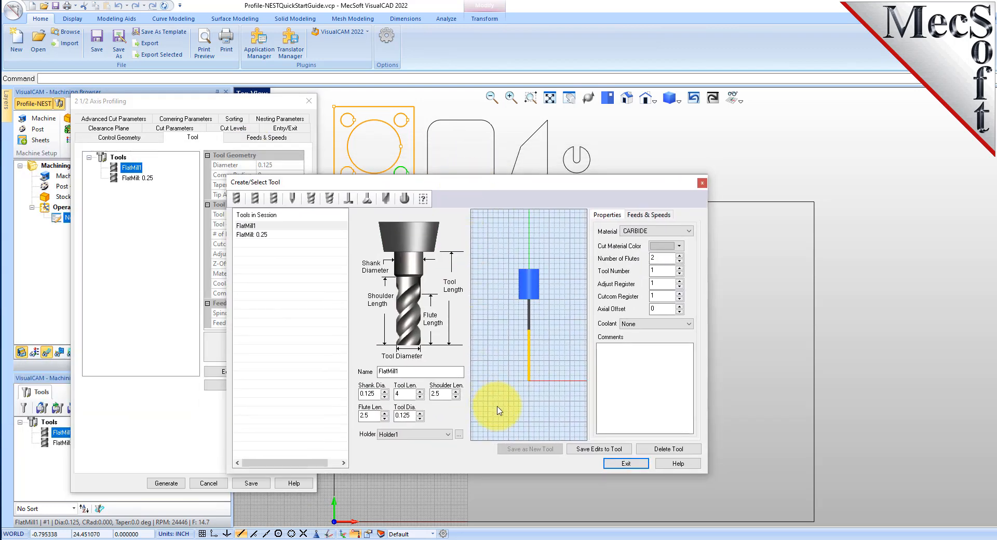
{"action": "left_click", "coordinate": [265, 235]}
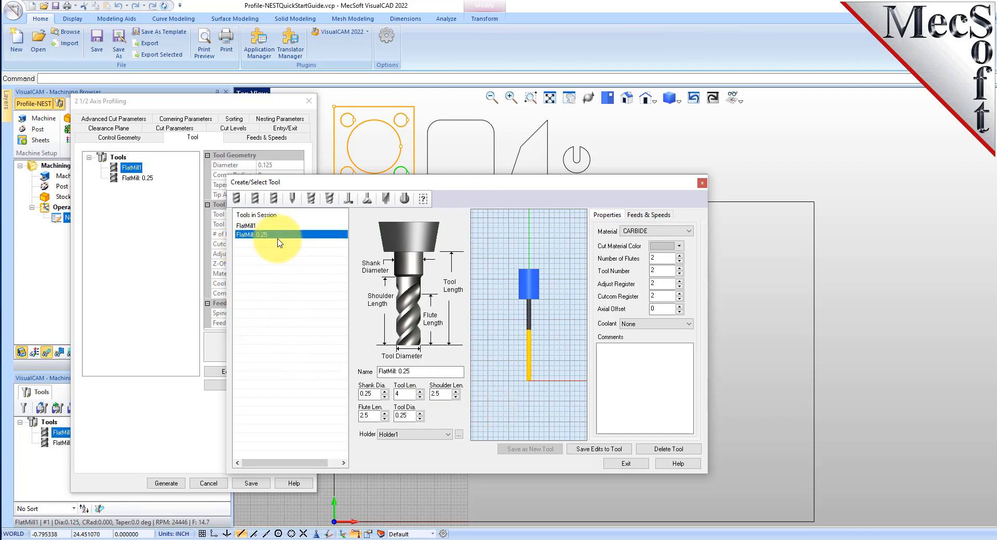
{"action": "double_click", "coordinate": [401, 416]}
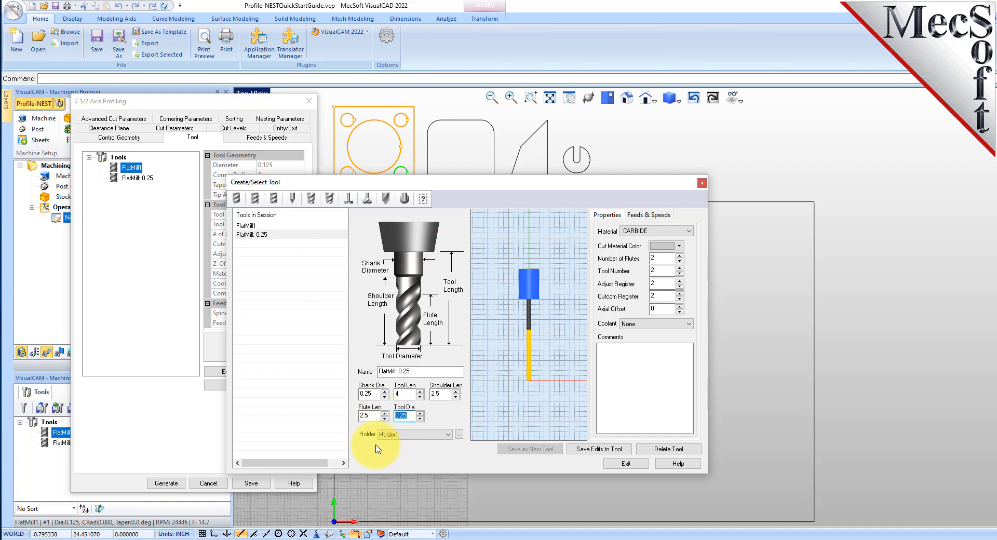
{"action": "left_click_drag", "start_coordinate": [373, 393], "coordinate": [349, 392]}
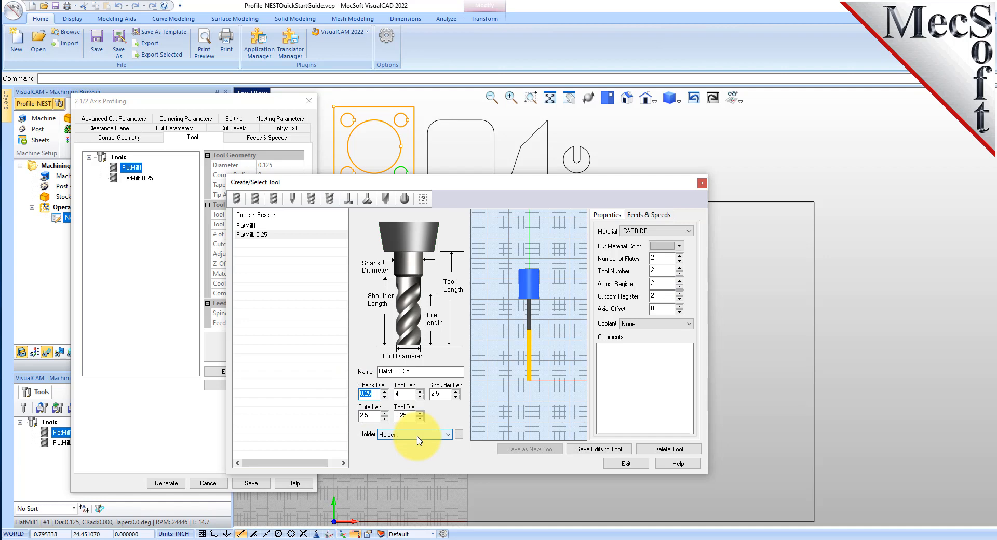
Set FlatMill: 0.25's material to HSS and its tool number, adjust register and cutcom register to 1.
{"action": "left_click", "coordinate": [660, 232]}
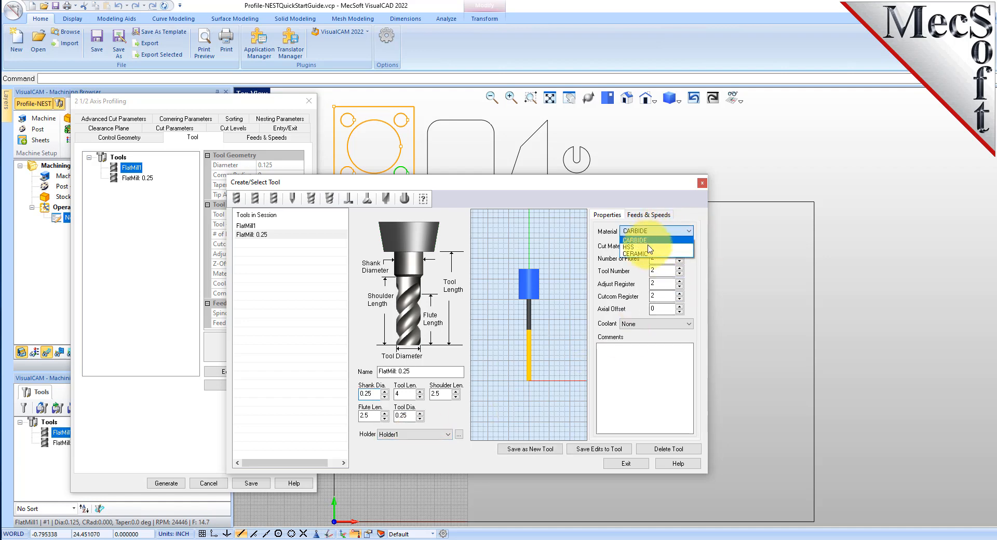
{"action": "left_click", "coordinate": [649, 247]}
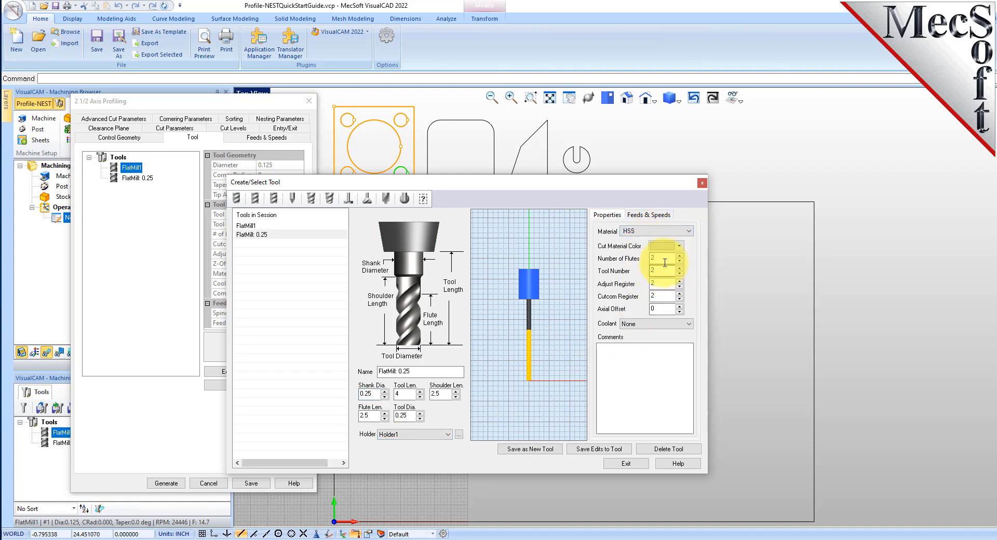
{"action": "double_click", "coordinate": [662, 270]}
{"action": "type", "text": "1"}
{"action": "double_click", "coordinate": [659, 283]}
{"action": "type", "text": "1"}
{"action": "double_click", "coordinate": [659, 295]}
{"action": "type", "text": "1"}
Review the tool's feeds and speeds and try to save FlatMill: 0.25 as a new tool.
{"action": "left_click", "coordinate": [652, 217]}
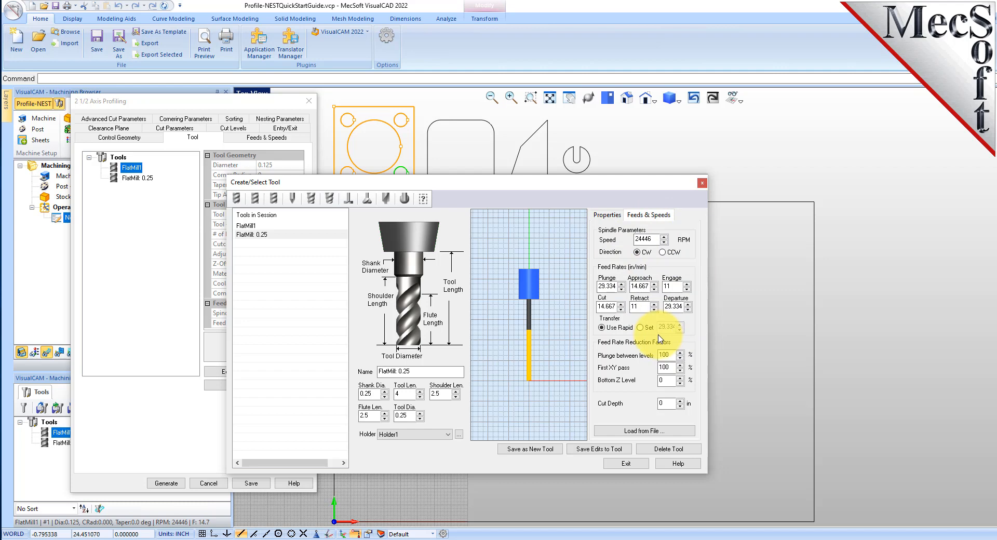
{"action": "left_click", "coordinate": [543, 449]}
{"action": "left_click", "coordinate": [538, 313]}
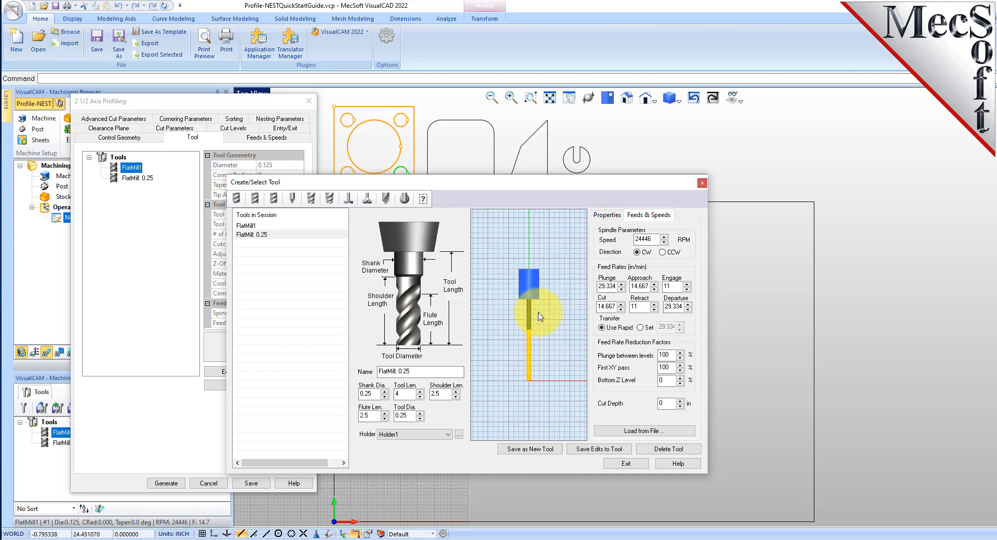
{"action": "left_click", "coordinate": [548, 315]}
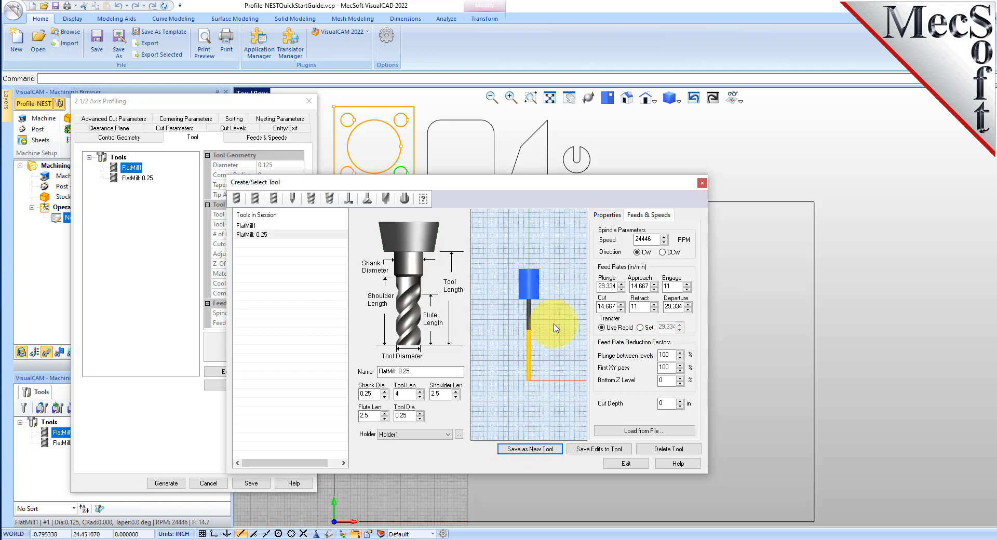
Leave the tool editor and assign the FlatMill: 0.25 tool to the profiling operation.
{"action": "left_click", "coordinate": [260, 235]}
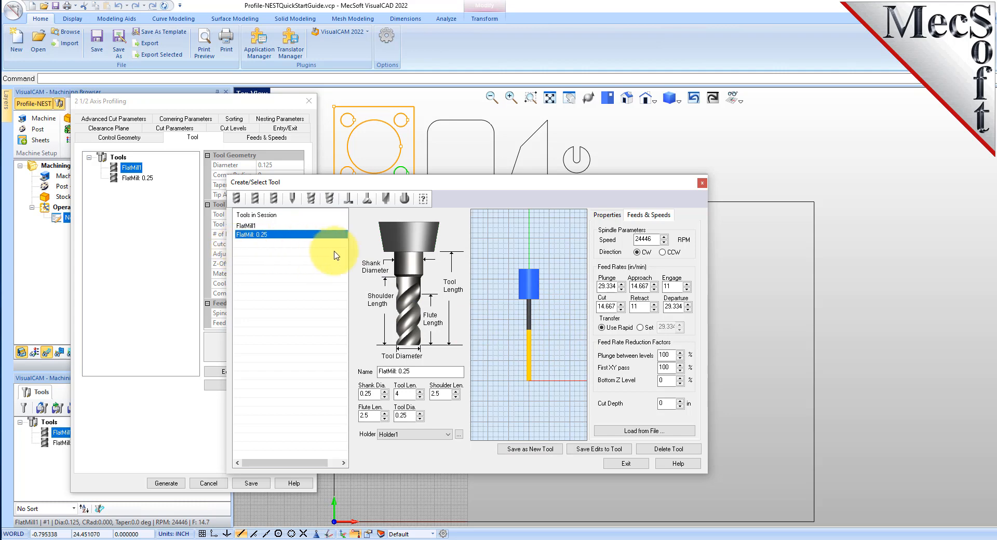
{"action": "left_click", "coordinate": [627, 463]}
{"action": "left_click", "coordinate": [134, 178]}
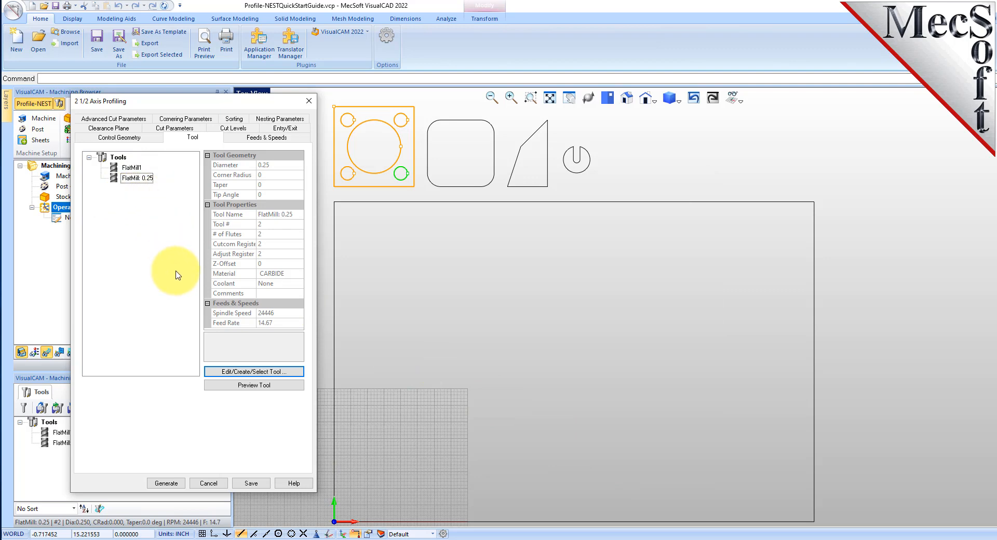
Load the operation's feeds and speeds from the selected tool and display its clearance plane settings.
{"action": "left_click", "coordinate": [280, 141]}
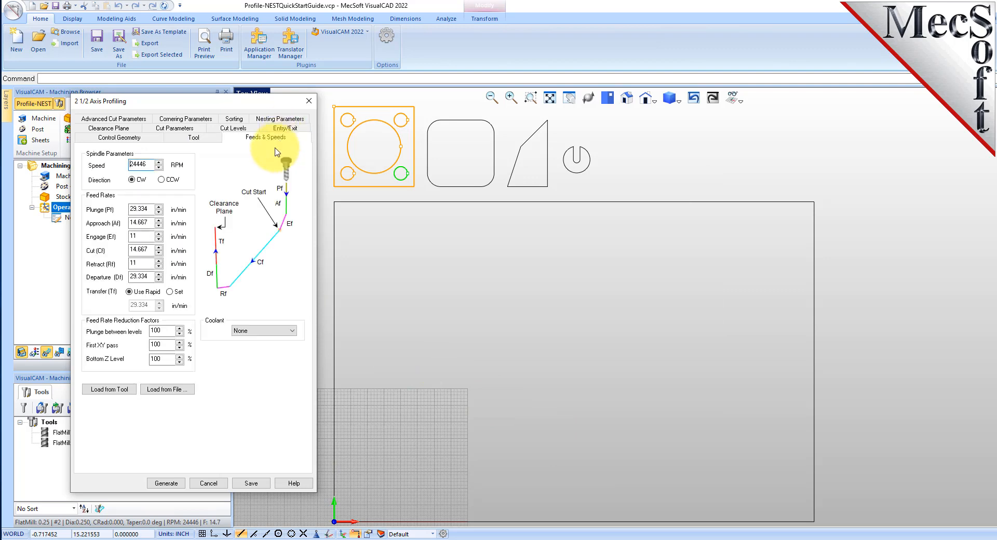
{"action": "left_click", "coordinate": [107, 389]}
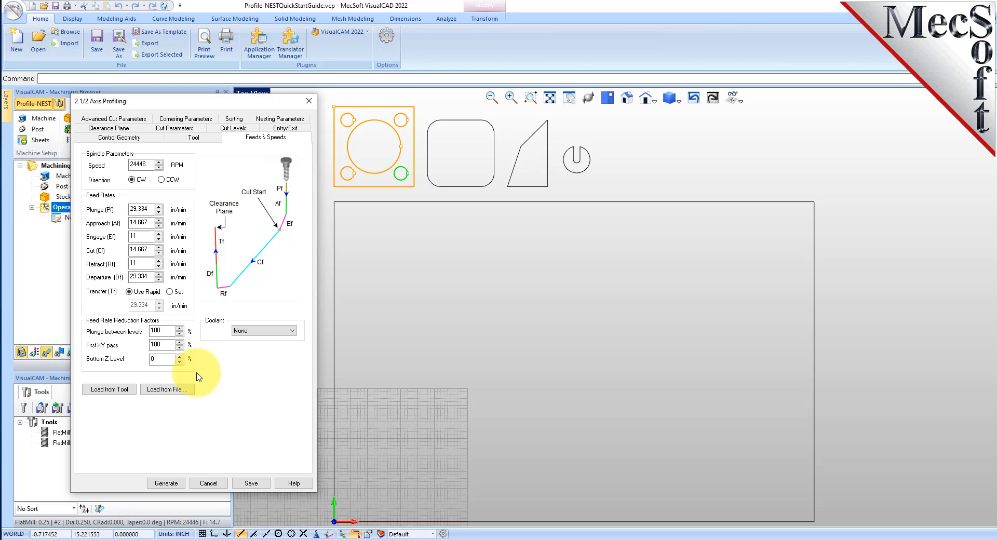
{"action": "left_click", "coordinate": [112, 129]}
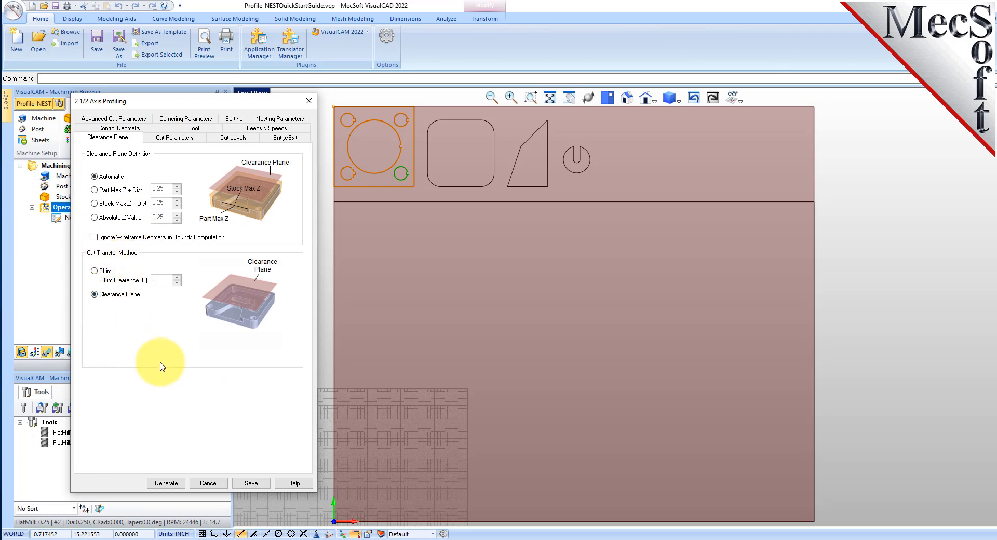
Set the profiling operation to cut outside closed curves and alternate the cutting side using nesting.
{"action": "left_click", "coordinate": [184, 137]}
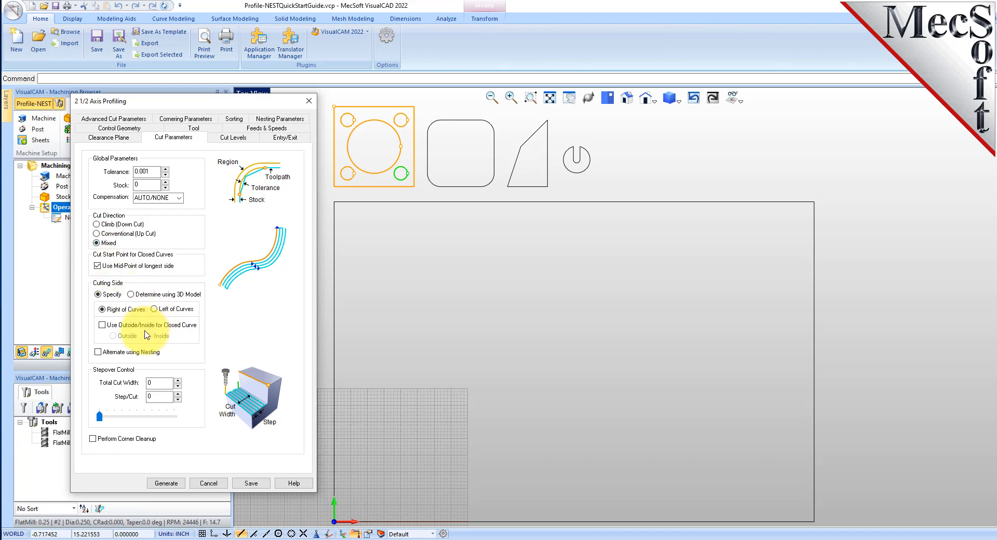
{"action": "left_click", "coordinate": [102, 324]}
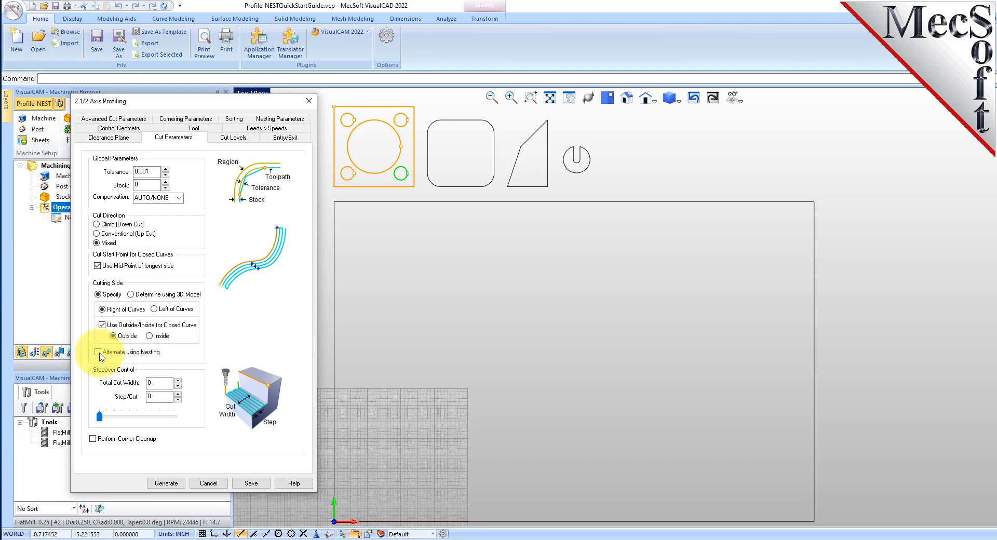
{"action": "left_click", "coordinate": [98, 351]}
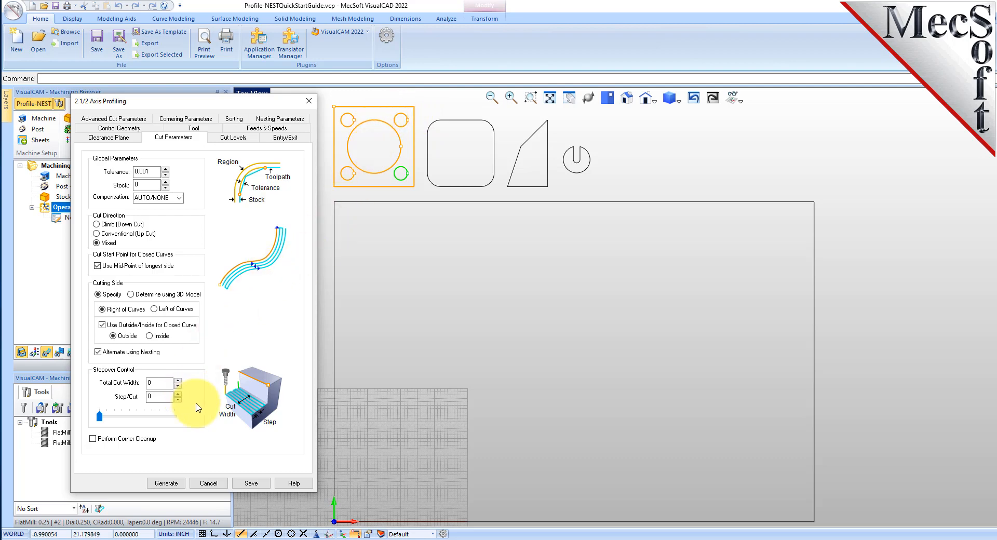
Locate the cut geometry at the bottom and set total cut depth, rough depth and rough depth per cut to 0.25.
{"action": "left_click", "coordinate": [234, 137]}
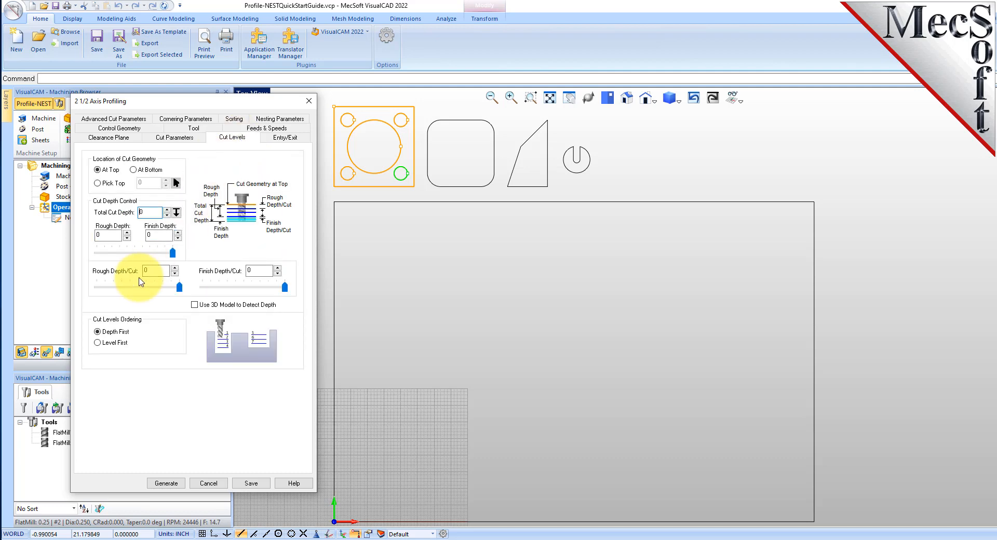
{"action": "left_click", "coordinate": [133, 170]}
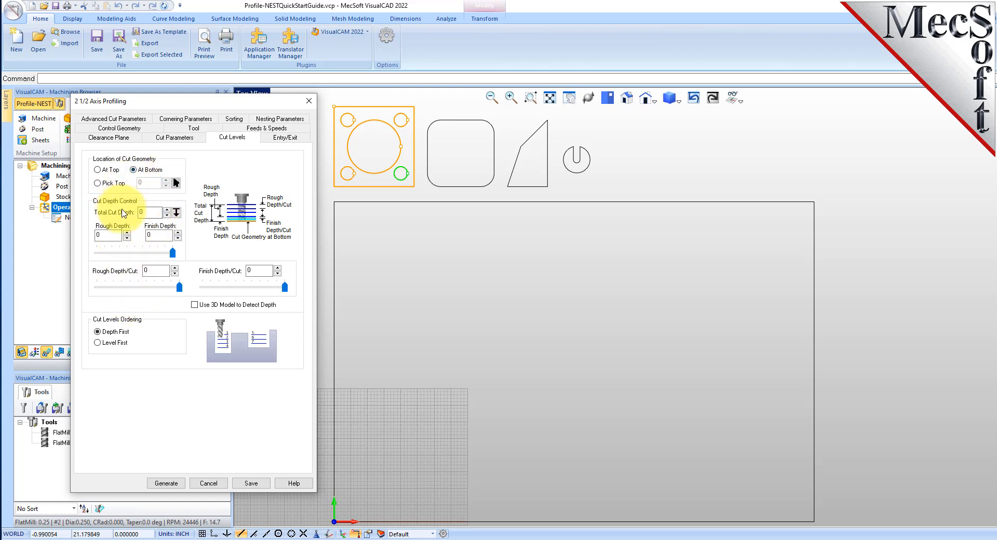
{"action": "left_click_drag", "start_coordinate": [154, 214], "coordinate": [113, 215]}
{"action": "type", "text": "0.25"}
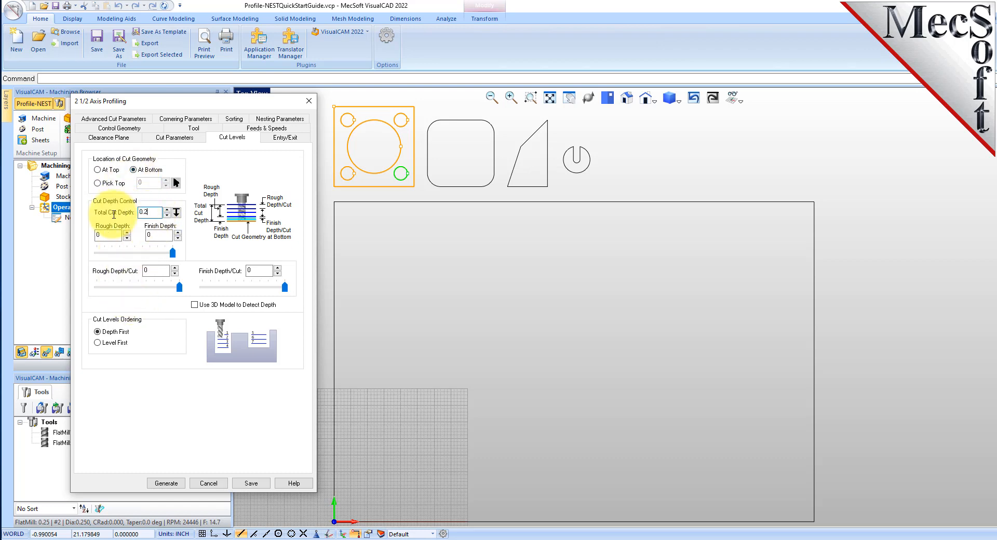
{"action": "left_click", "coordinate": [114, 236]}
{"action": "left_click", "coordinate": [163, 271]}
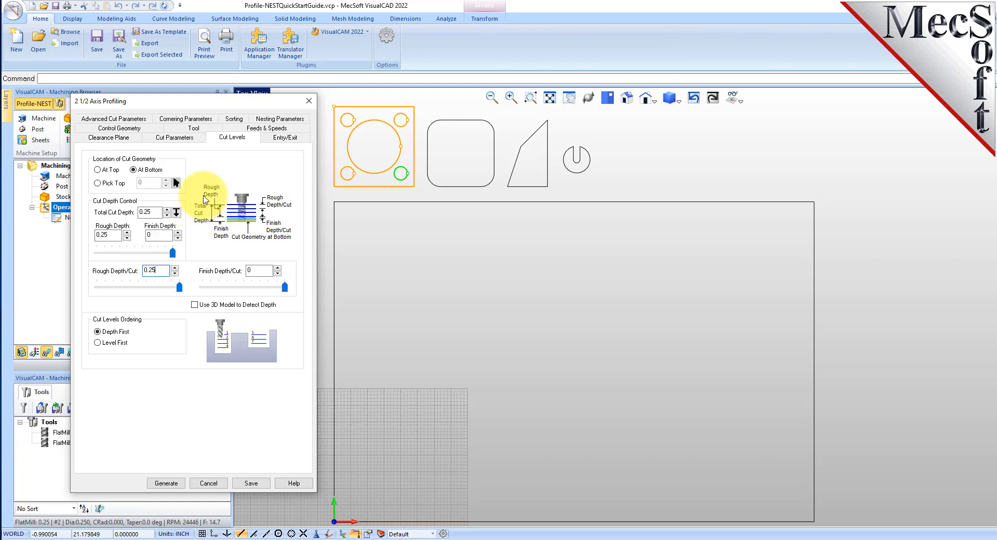
Set the entry motion to Along Path with angle 5 and height 0.3, and the exit motion to None.
{"action": "left_click", "coordinate": [277, 140]}
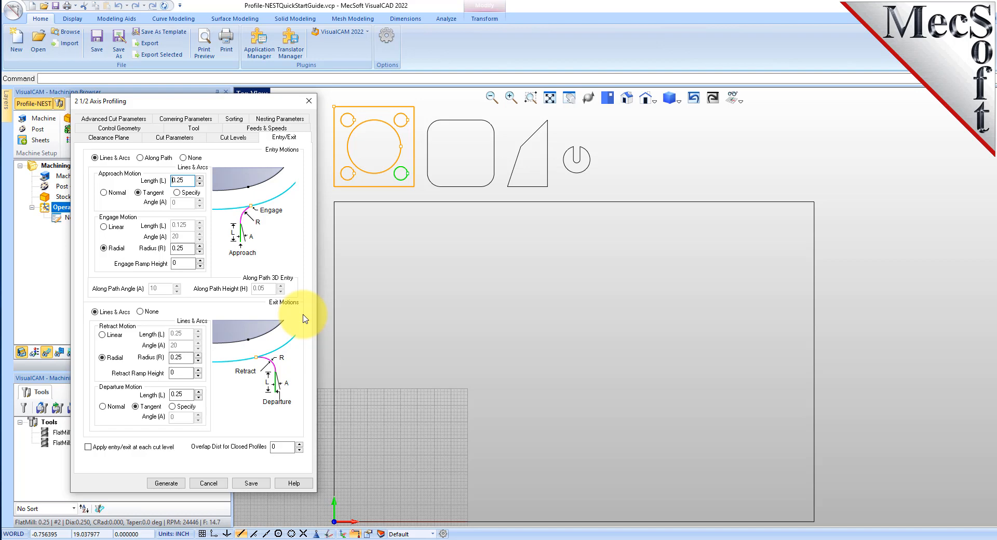
{"action": "left_click", "coordinate": [140, 157]}
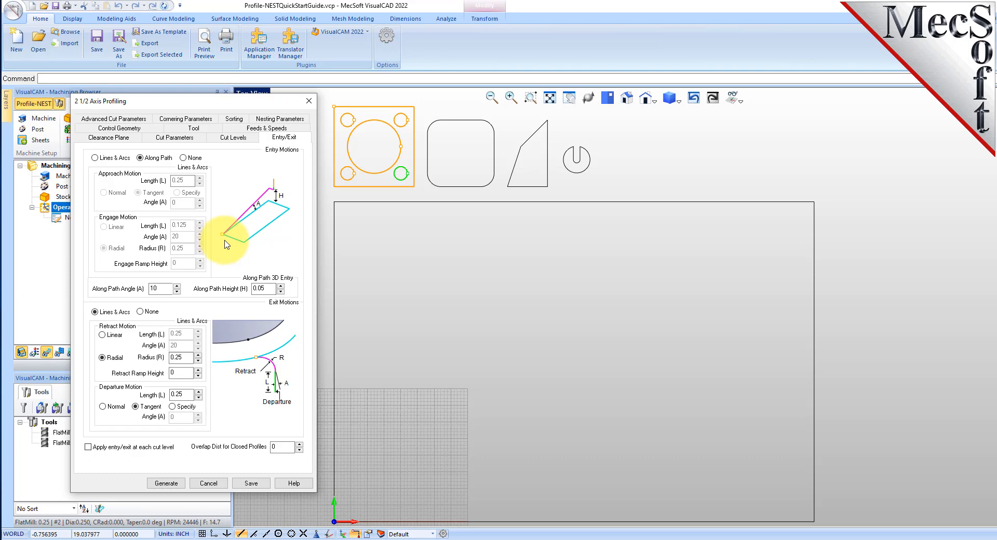
{"action": "double_click", "coordinate": [157, 289]}
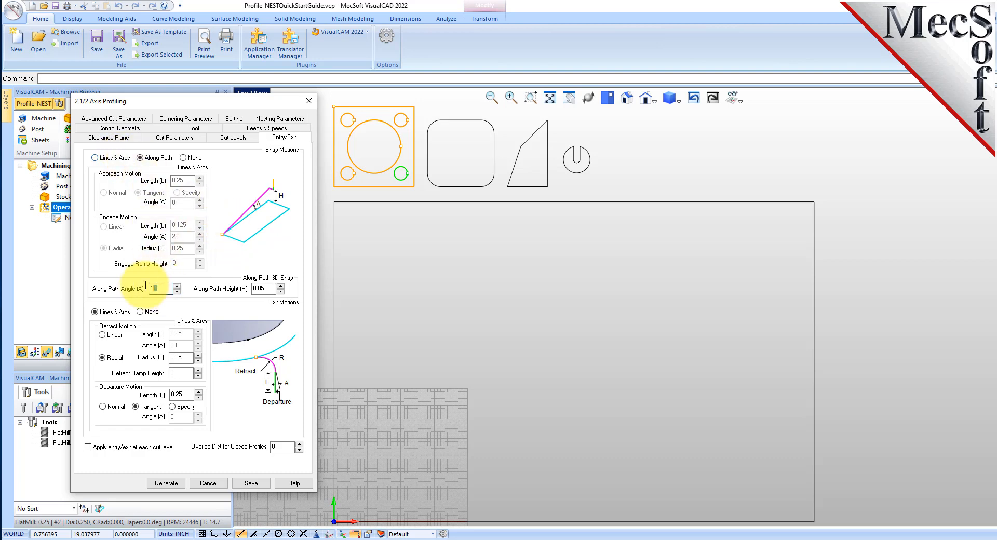
{"action": "type", "text": "5"}
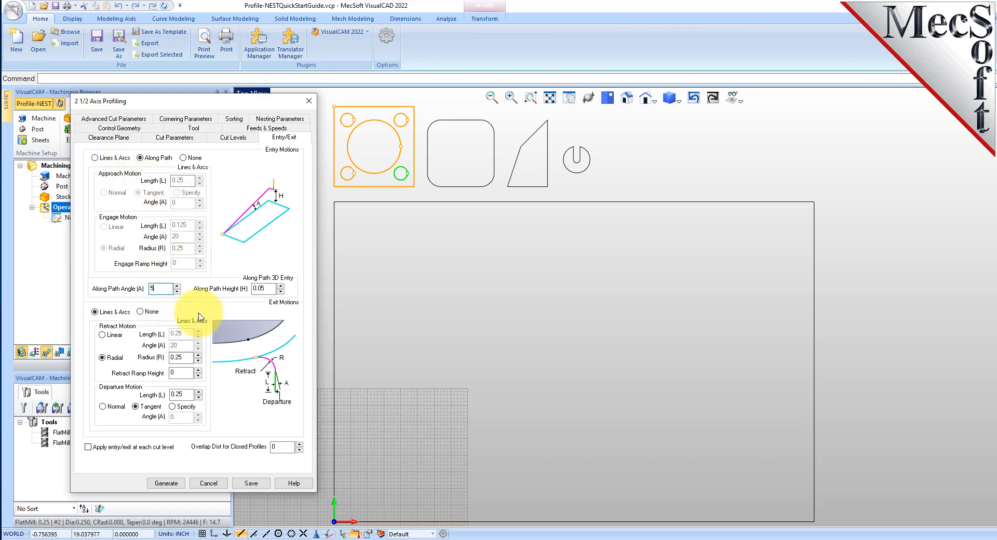
{"action": "left_click", "coordinate": [269, 288]}
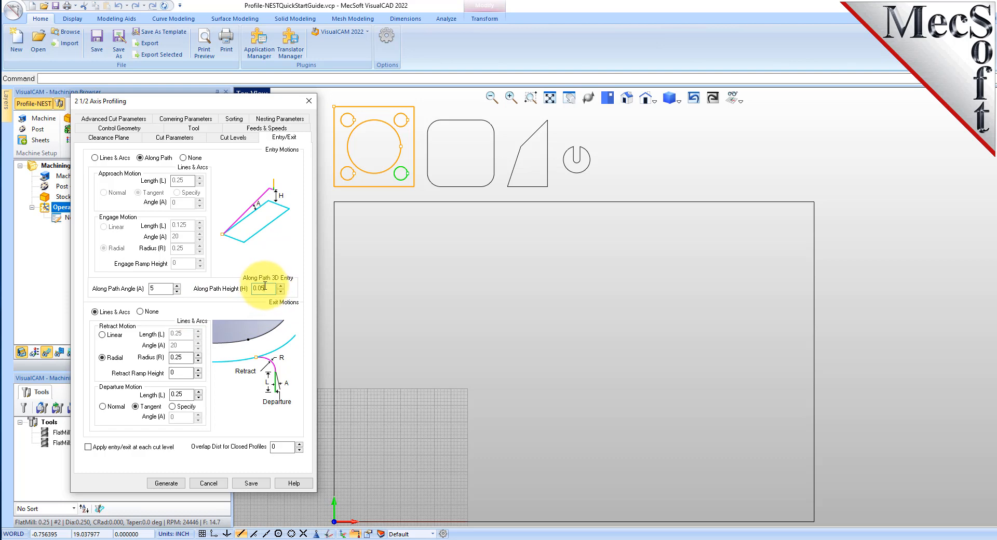
{"action": "left_click_drag", "start_coordinate": [269, 287], "coordinate": [239, 285]}
{"action": "type", "text": "0"}
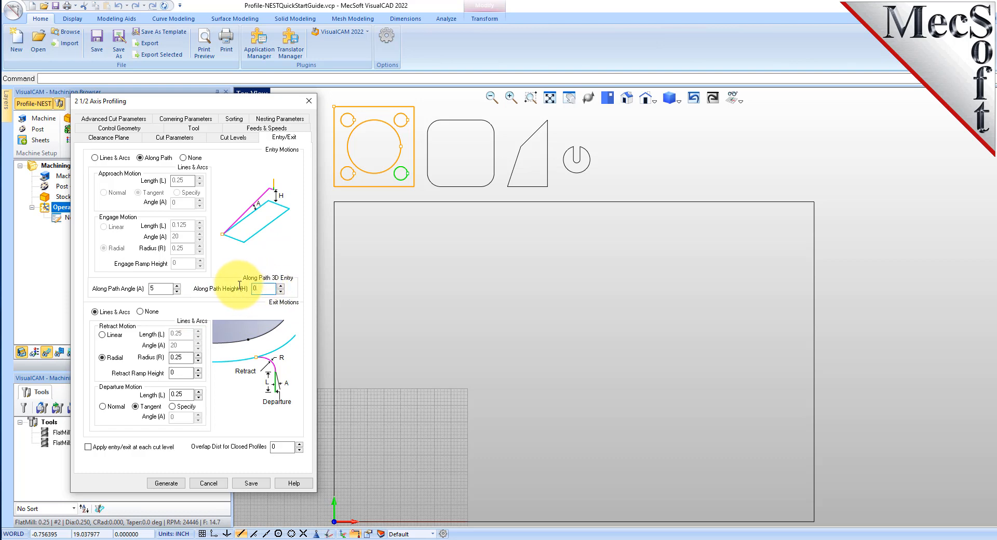
{"action": "type", "text": ".3"}
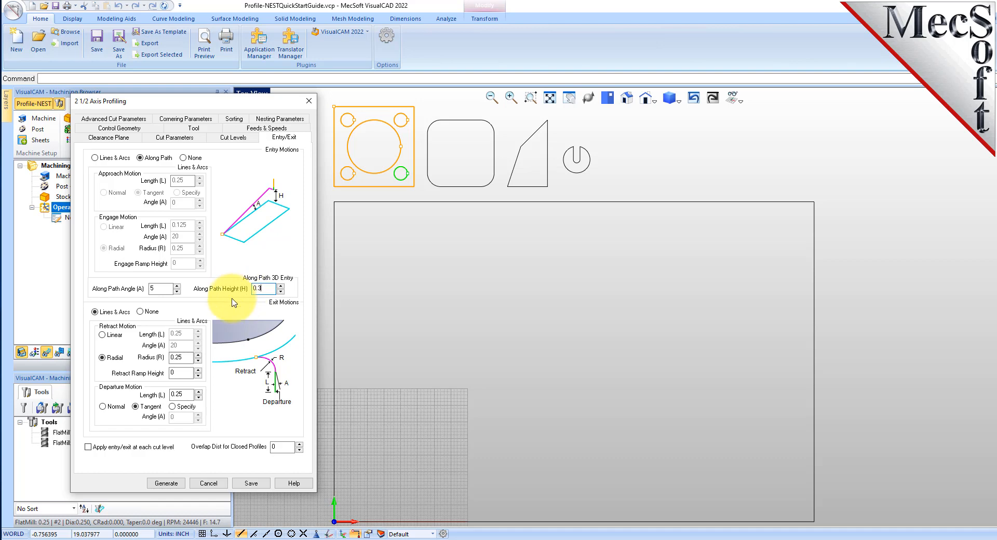
{"action": "left_click", "coordinate": [140, 311]}
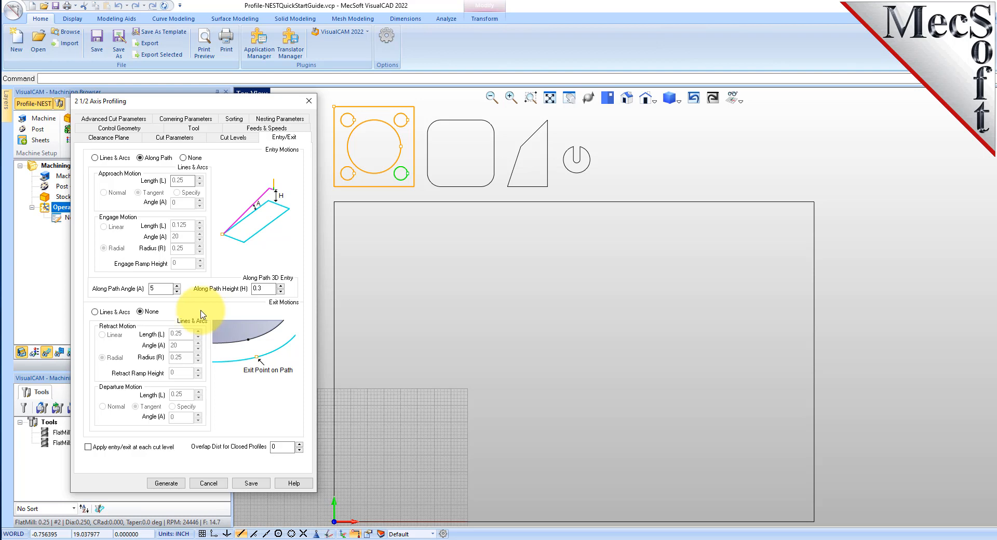
Enable arc fitting with a fitting tolerance of 0.002 and check the operation's global cut tolerance.
{"action": "left_click", "coordinate": [113, 119]}
{"action": "left_click", "coordinate": [99, 217]}
{"action": "left_click_drag", "start_coordinate": [178, 232], "coordinate": [145, 230]}
{"action": "type", "text": "0.002"}
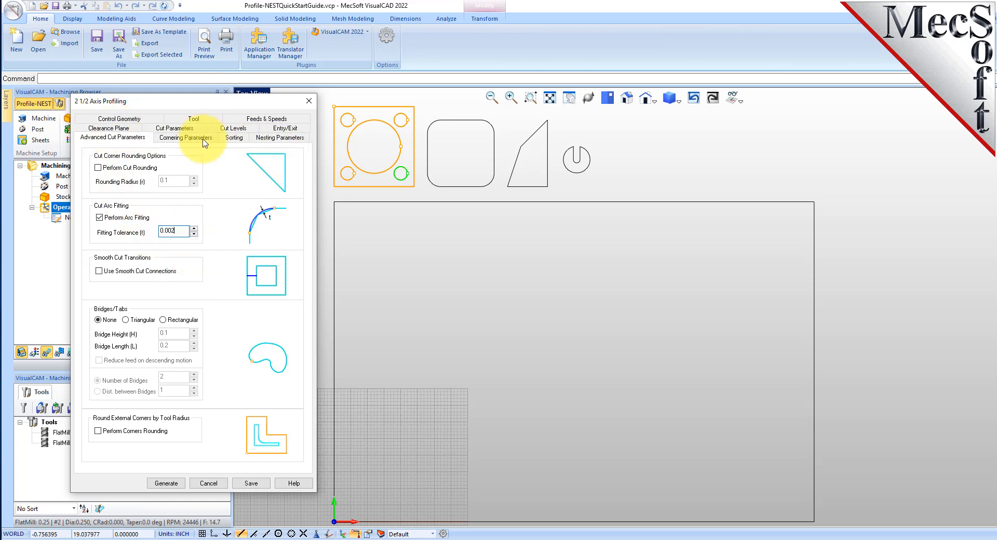
{"action": "left_click", "coordinate": [165, 129]}
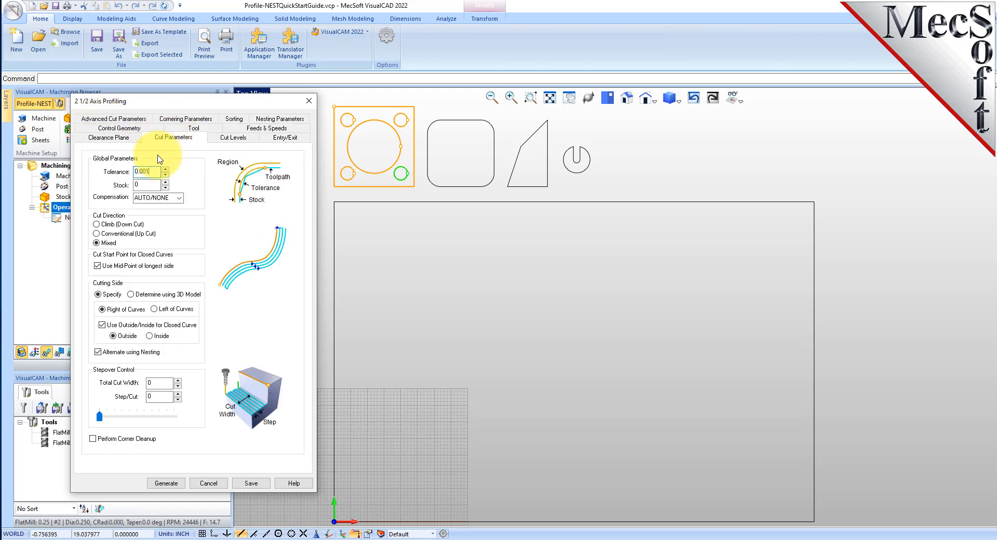
{"action": "left_click_drag", "start_coordinate": [153, 171], "coordinate": [119, 170]}
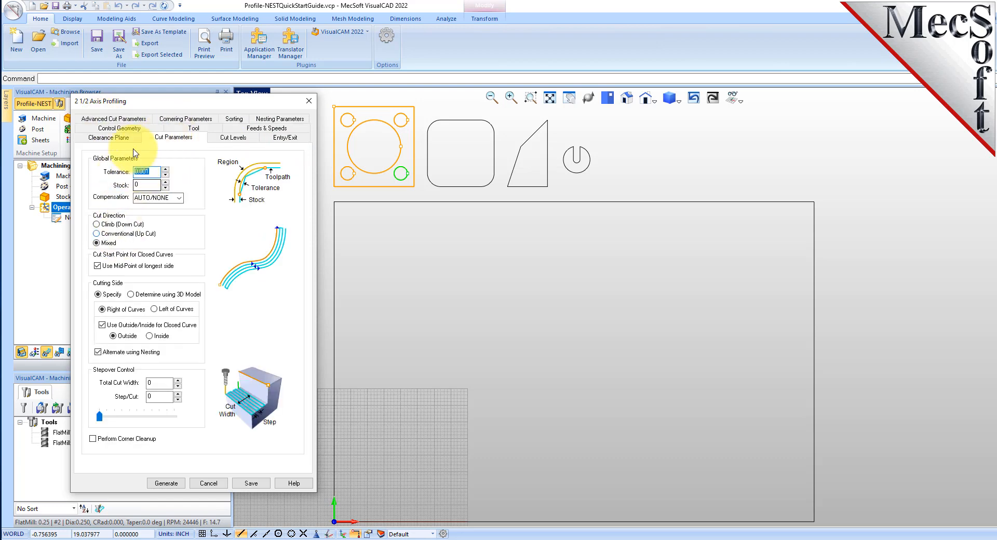
Add rectangular bridges to the cut, keeping bridge height 0.1, bridge length 0.2 and 2 bridges.
{"action": "left_click", "coordinate": [110, 118]}
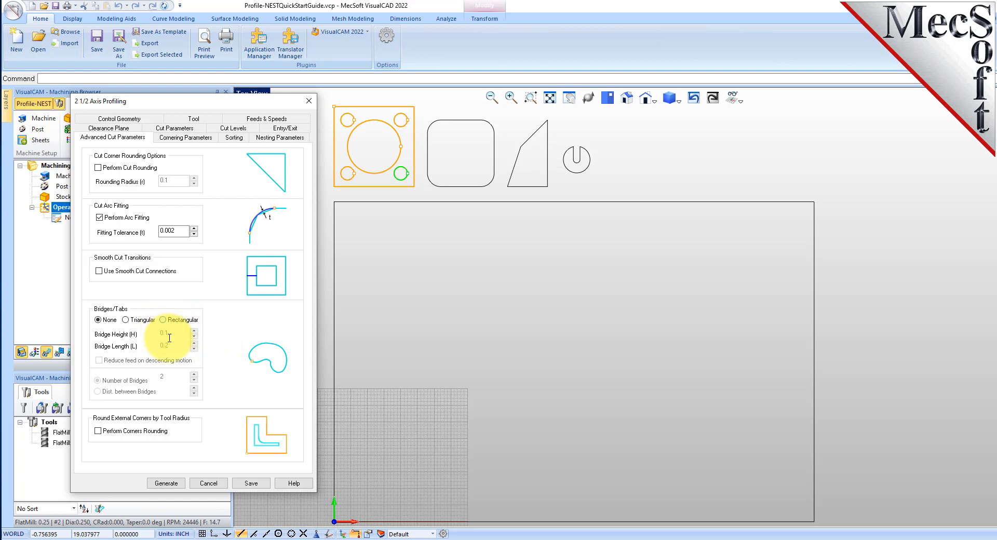
{"action": "left_click", "coordinate": [163, 320]}
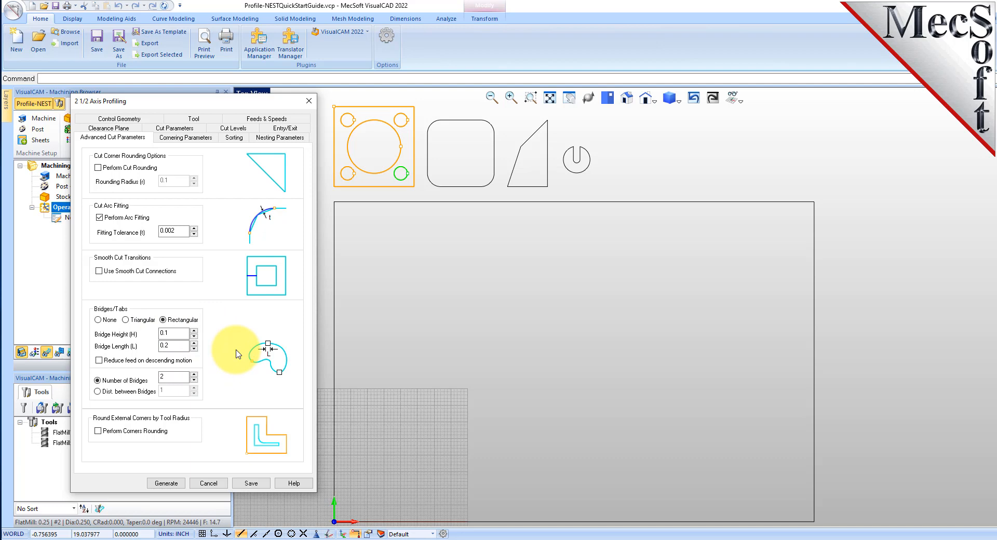
{"action": "double_click", "coordinate": [174, 333]}
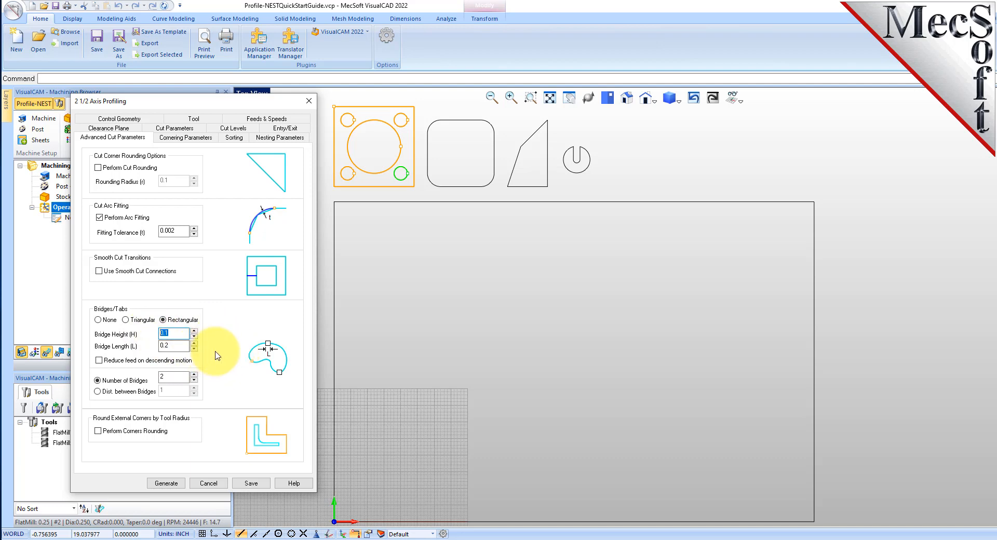
{"action": "double_click", "coordinate": [174, 345]}
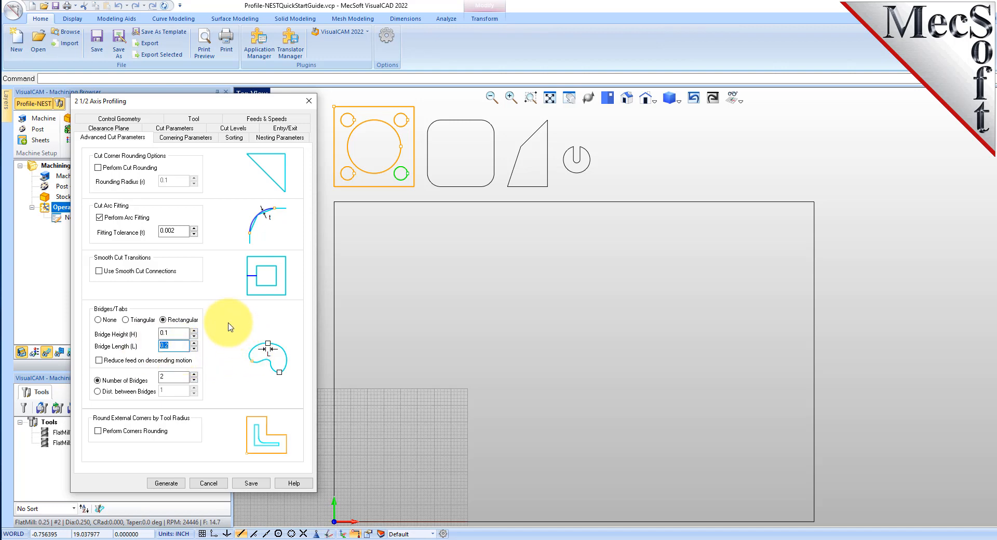
{"action": "double_click", "coordinate": [173, 376]}
{"action": "double_click", "coordinate": [173, 376]}
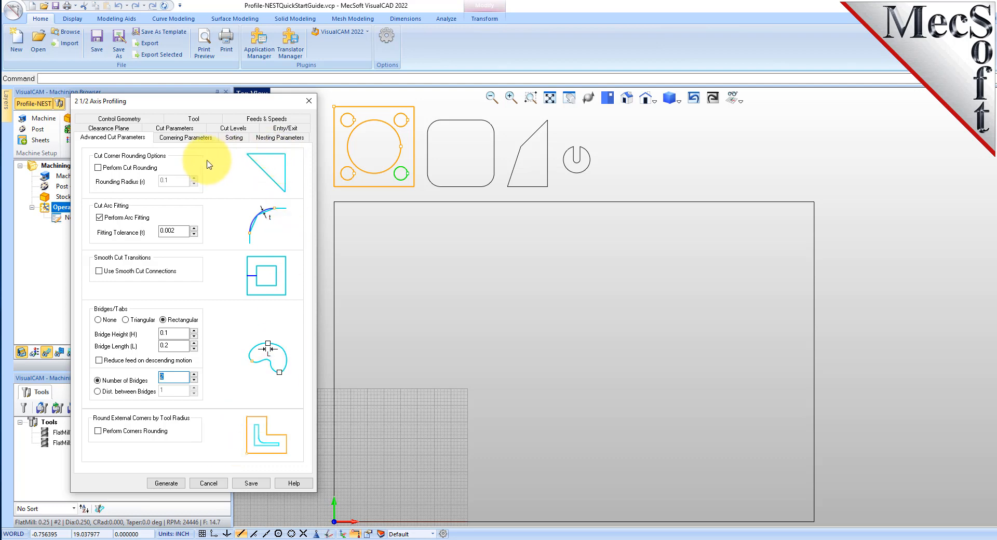
Set the external corner type to Sharp and review the operation's sorting options.
{"action": "left_click", "coordinate": [194, 138]}
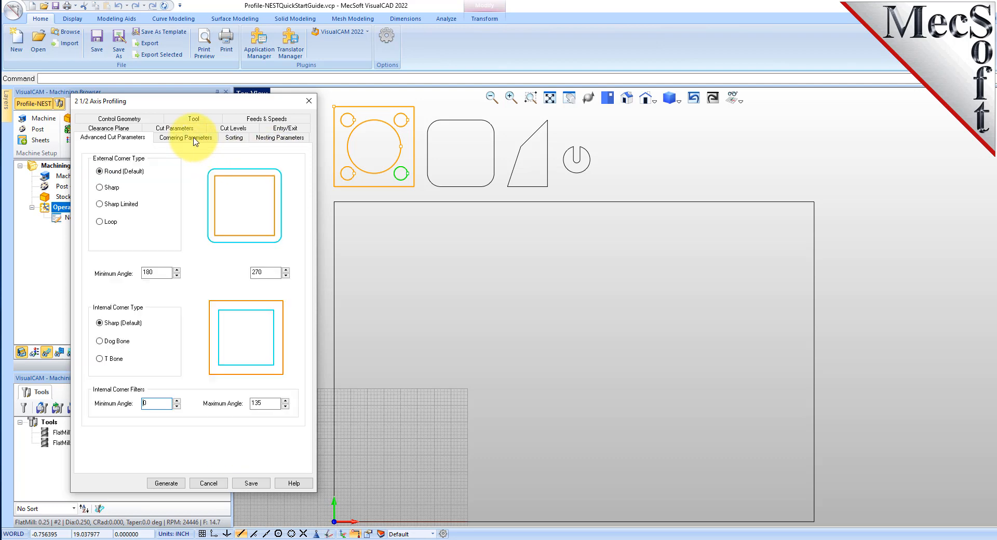
{"action": "left_click", "coordinate": [99, 188]}
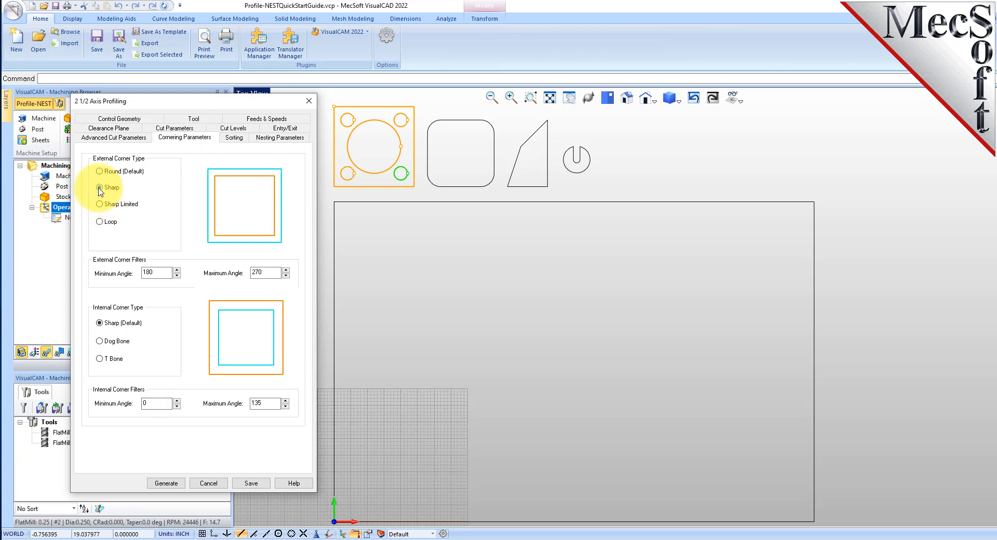
{"action": "left_click", "coordinate": [235, 137]}
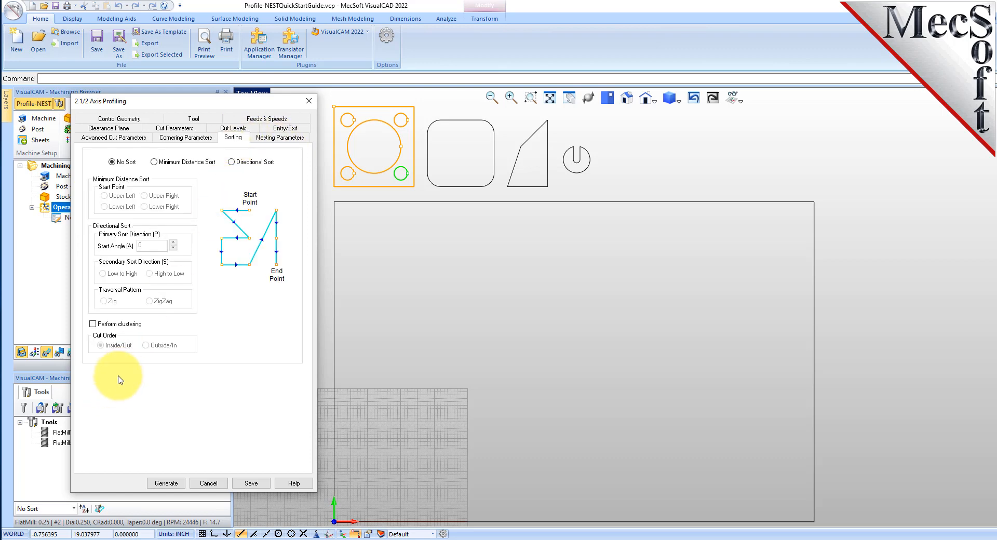
Set the part's nesting count to 25 and generate the 2 1/2 axis profiling toolpath.
{"action": "left_click", "coordinate": [279, 138]}
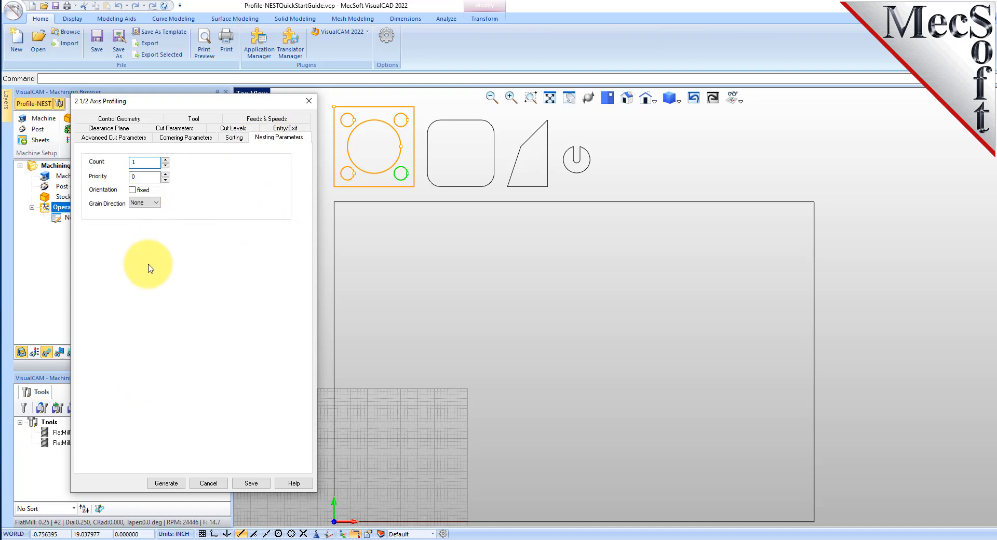
{"action": "left_click_drag", "start_coordinate": [150, 162], "coordinate": [114, 162]}
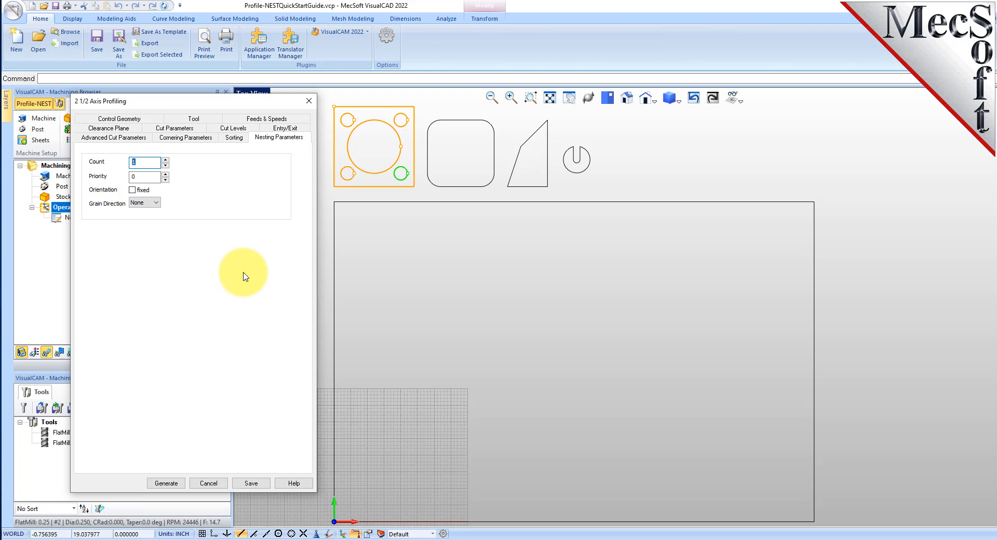
{"action": "type", "text": "25"}
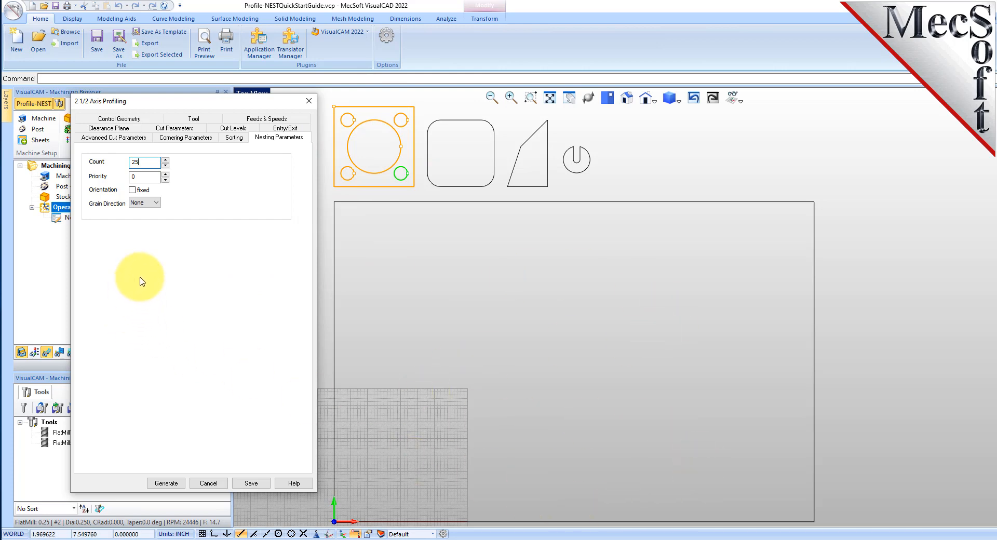
{"action": "left_click", "coordinate": [166, 483]}
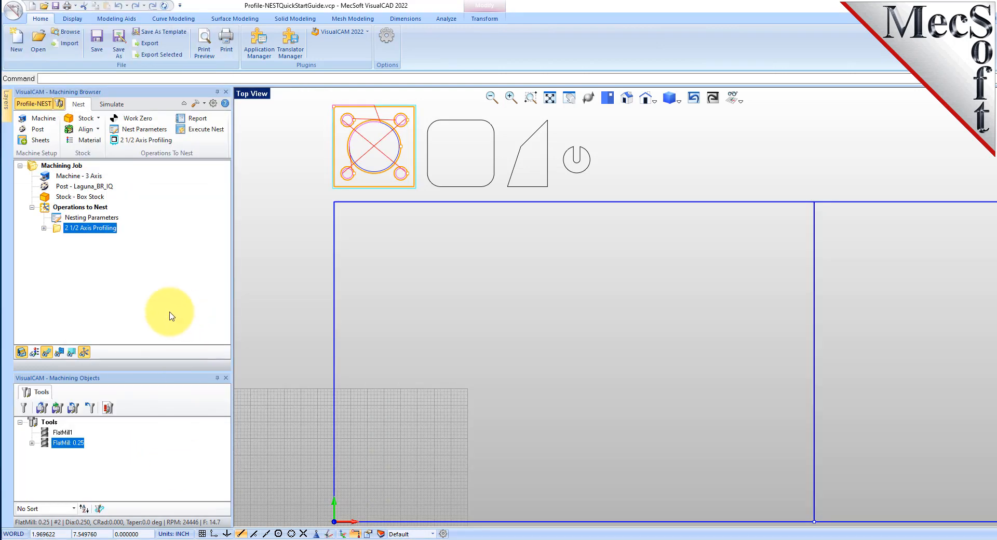
Examine the square plate's generated toolpaths, entry ramps and bridges in isometric view and return to the top view.
{"action": "left_click", "coordinate": [626, 97]}
{"action": "scroll", "coordinate": [550, 220], "scroll_direction": "up", "scroll_amount": 4}
{"action": "scroll", "coordinate": [516, 196], "scroll_direction": "up", "scroll_amount": 5}
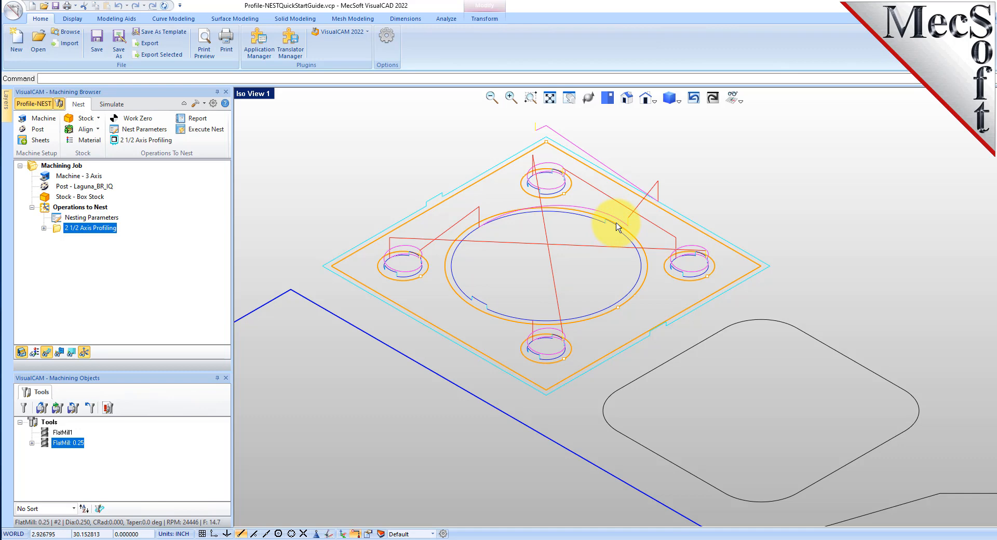
{"action": "left_click", "coordinate": [607, 97]}
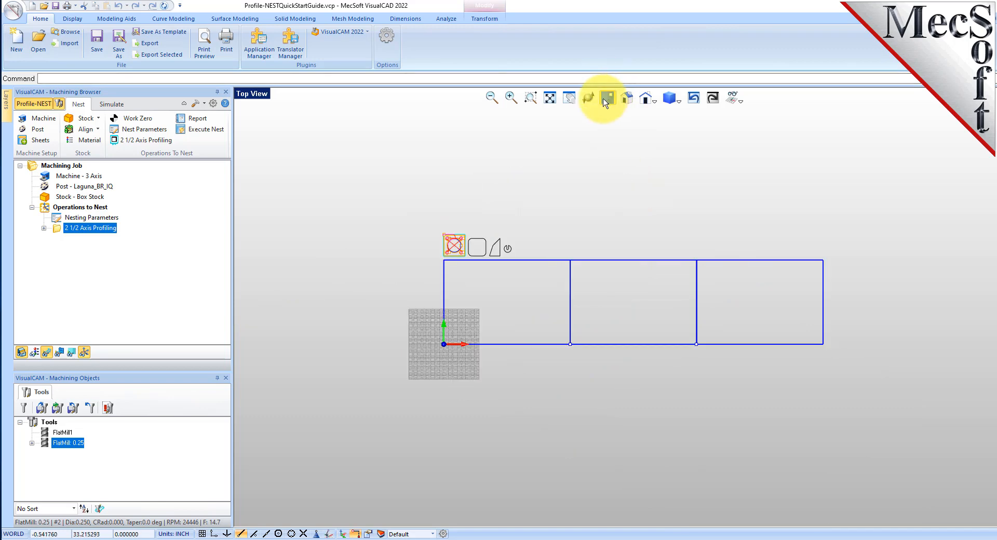
{"action": "scroll", "coordinate": [485, 289], "scroll_direction": "up", "scroll_amount": 4}
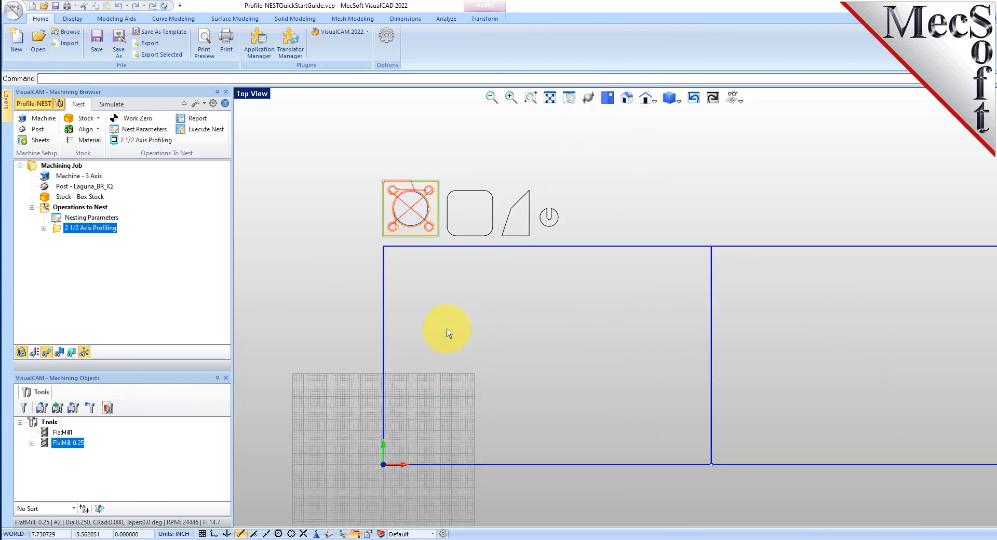
{"action": "scroll", "coordinate": [444, 333], "scroll_direction": "up", "scroll_amount": 2}
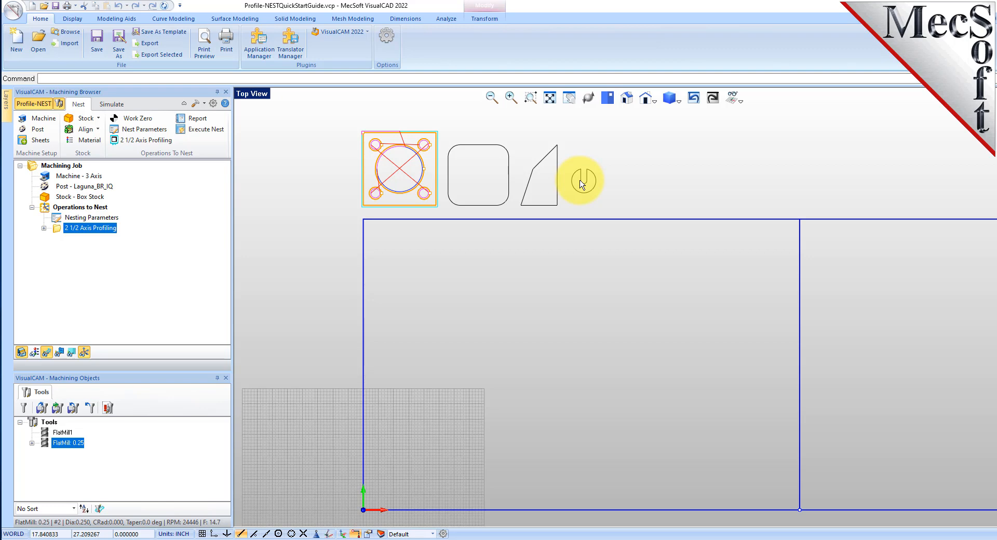
Copy the 2 1/2 Axis Profiling operation and paste it three times under the operations to nest.
{"action": "right_click", "coordinate": [108, 229]}
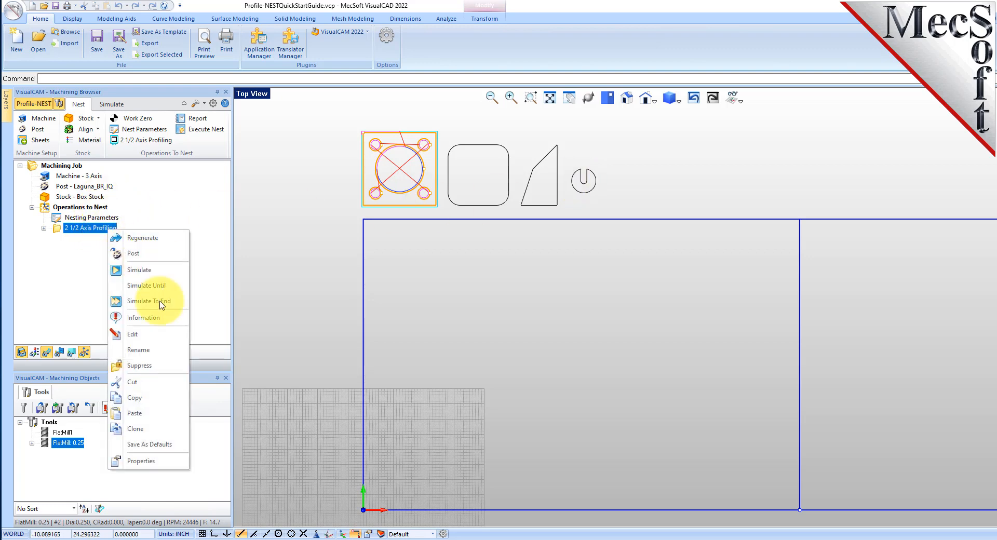
{"action": "left_click", "coordinate": [141, 398]}
{"action": "right_click", "coordinate": [105, 231]}
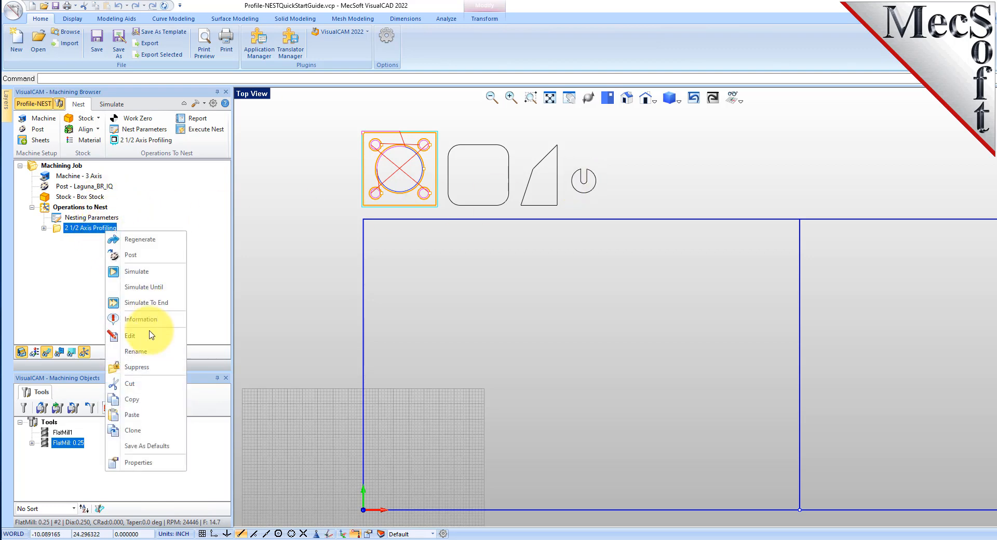
{"action": "left_click", "coordinate": [131, 415]}
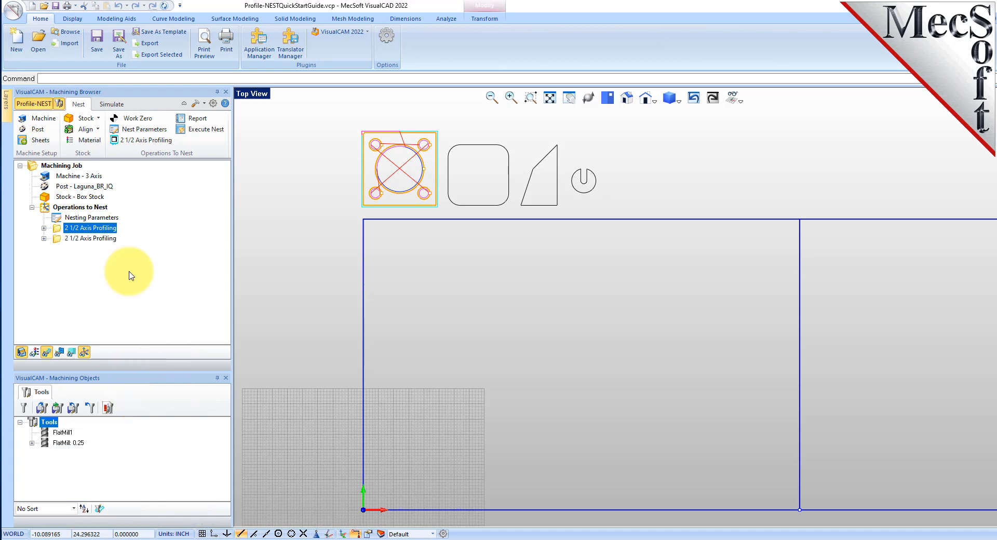
{"action": "right_click", "coordinate": [106, 230]}
{"action": "left_click", "coordinate": [130, 414]}
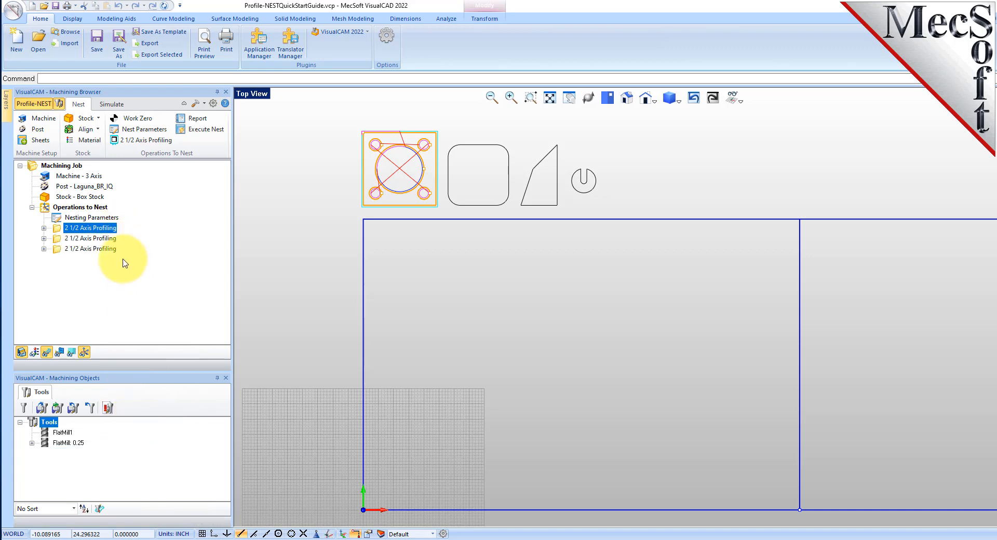
{"action": "right_click", "coordinate": [106, 229]}
{"action": "left_click", "coordinate": [130, 414]}
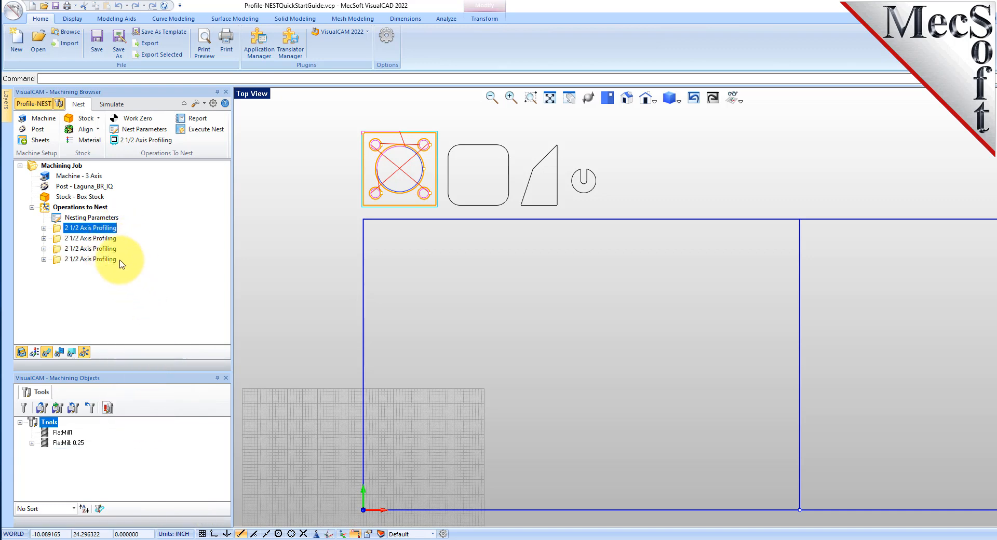
Rename the first two operations 2 1/2 Axis Profiling (Part 1) and 2 1/2 Axis Profiling (Part 2).
{"action": "left_click", "coordinate": [104, 230]}
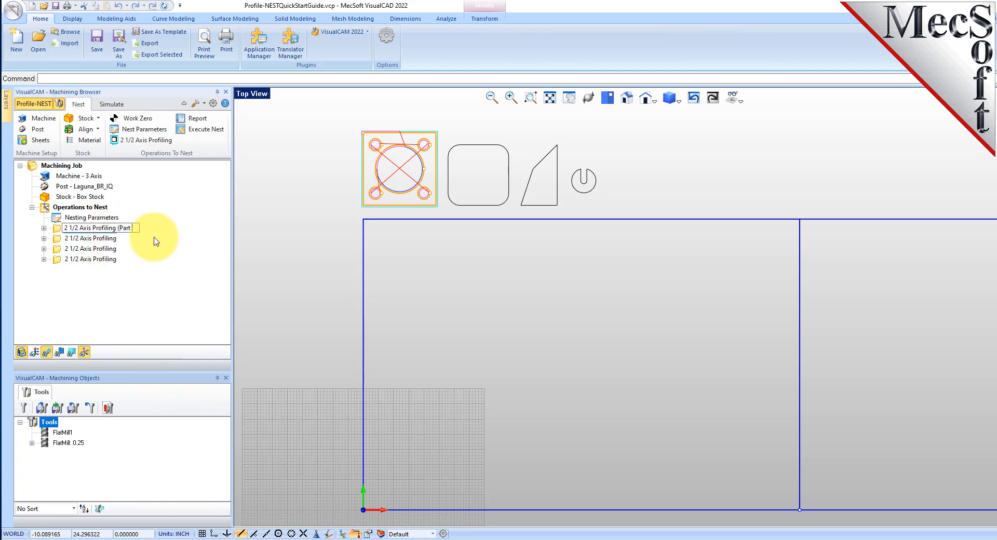
{"action": "key", "text": "Return"}
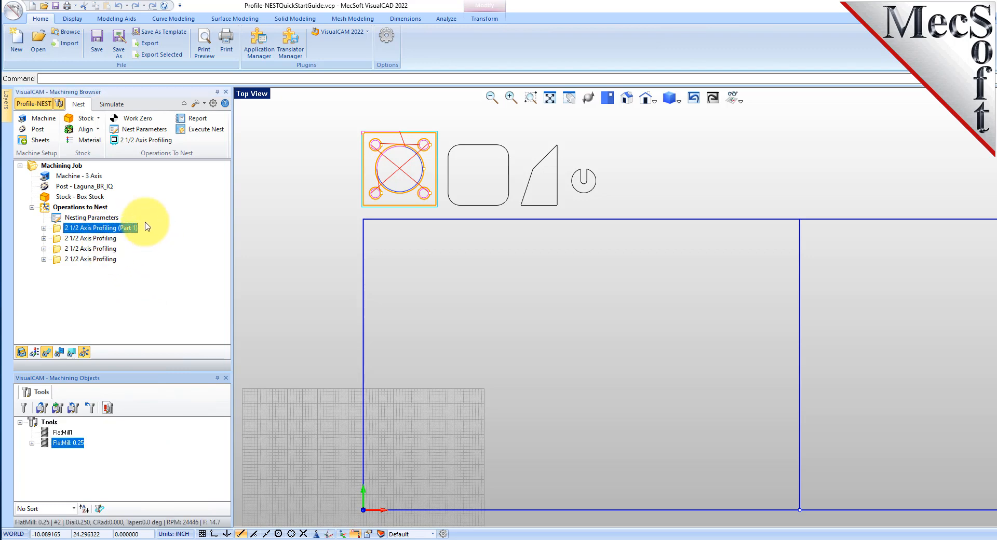
{"action": "left_click", "coordinate": [102, 239]}
{"action": "left_click", "coordinate": [108, 238]}
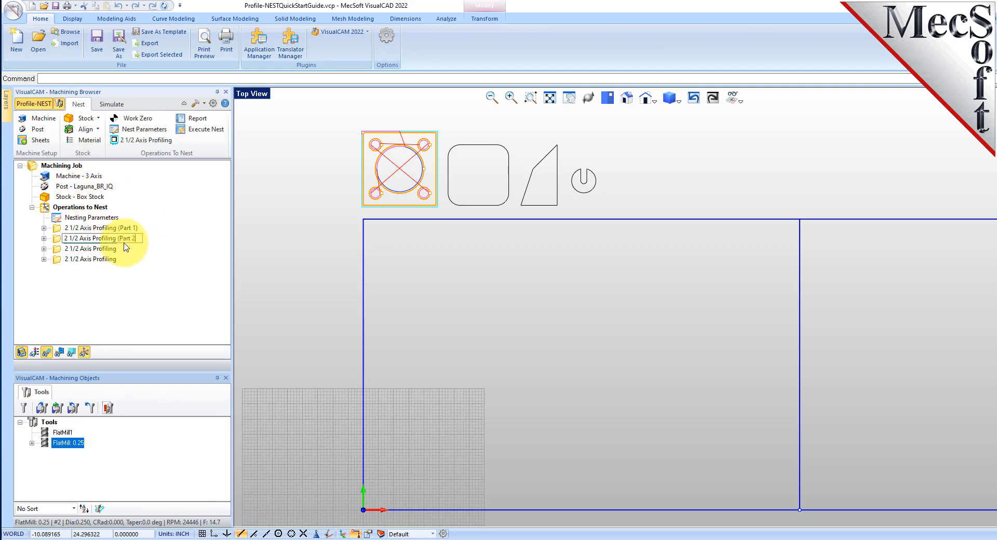
{"action": "type", "text": "(Part 2)"}
{"action": "key", "text": "Return"}
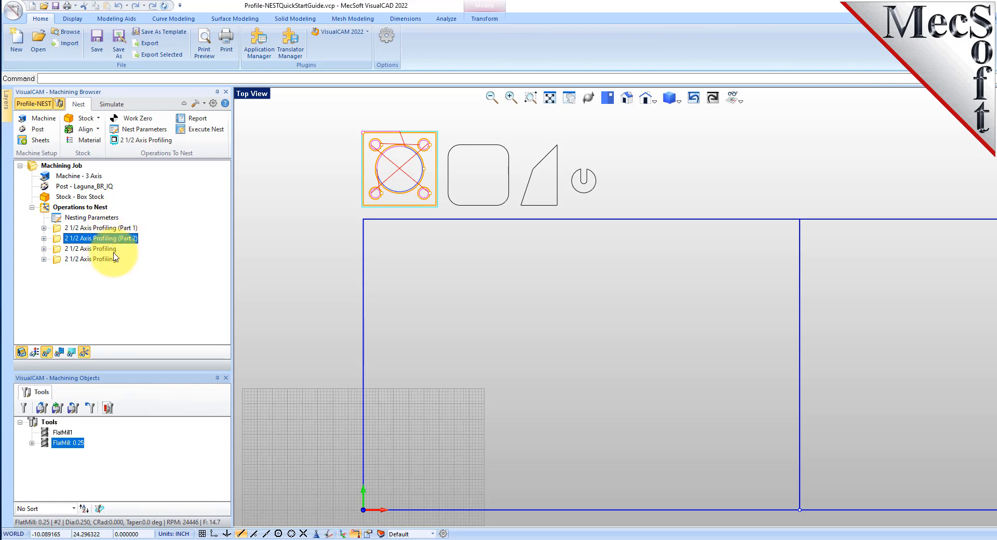
Rename the last two operations 2 1/2 Axis Profiling (Part 3) and 2 1/2 Axis Profiling (Part 4).
{"action": "left_click", "coordinate": [108, 249]}
{"action": "left_click", "coordinate": [108, 250]}
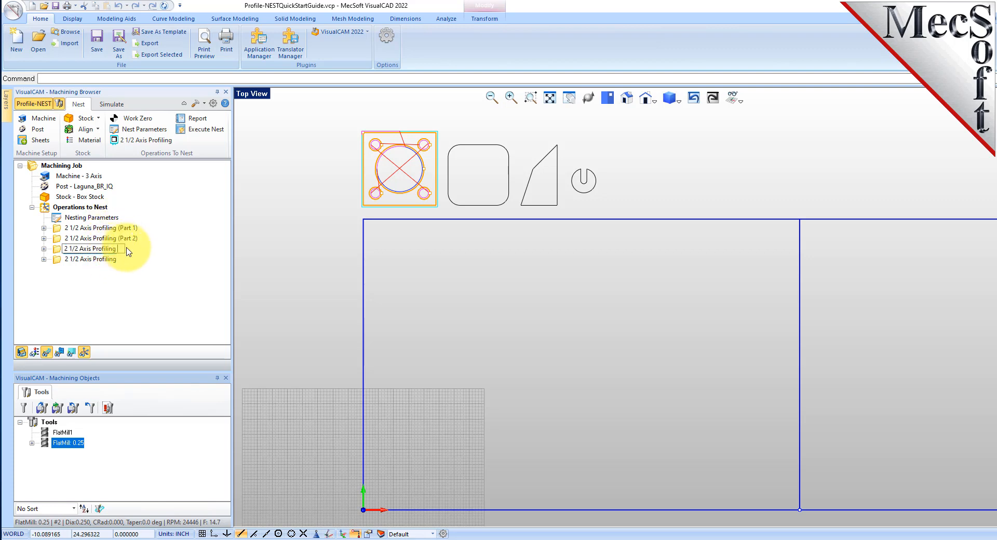
{"action": "type", "text": "(Part 3)"}
{"action": "key", "text": "Return"}
{"action": "left_click", "coordinate": [109, 260]}
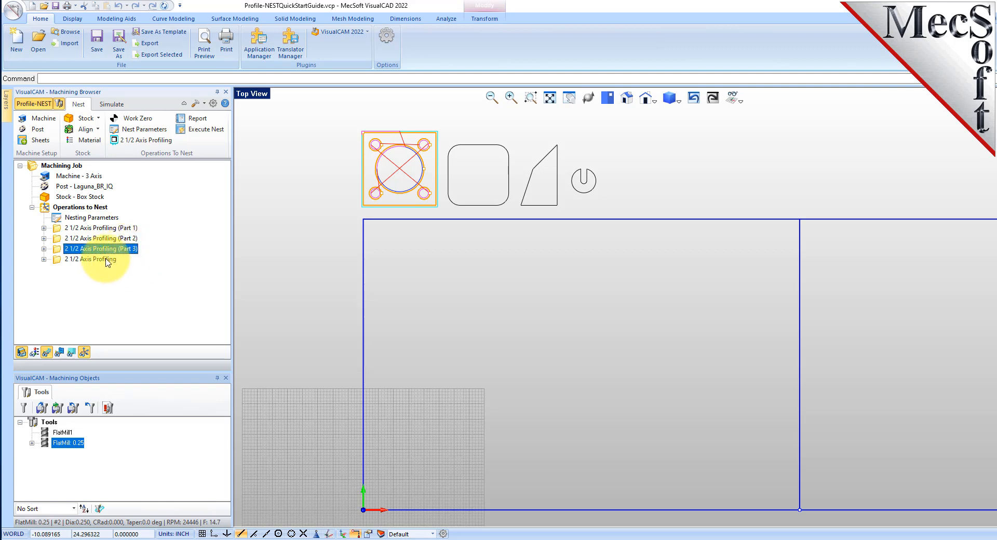
{"action": "right_click", "coordinate": [108, 260]}
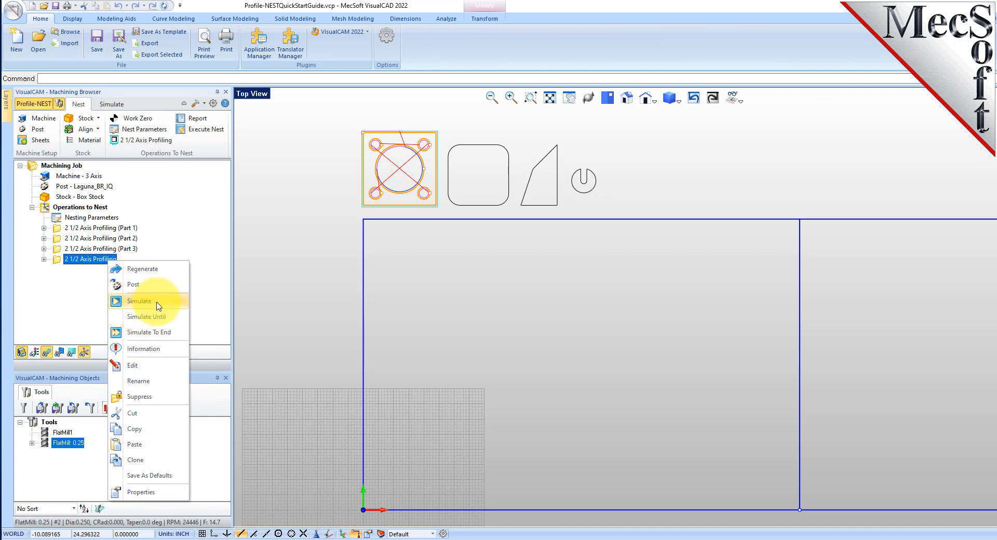
{"action": "left_click", "coordinate": [139, 381]}
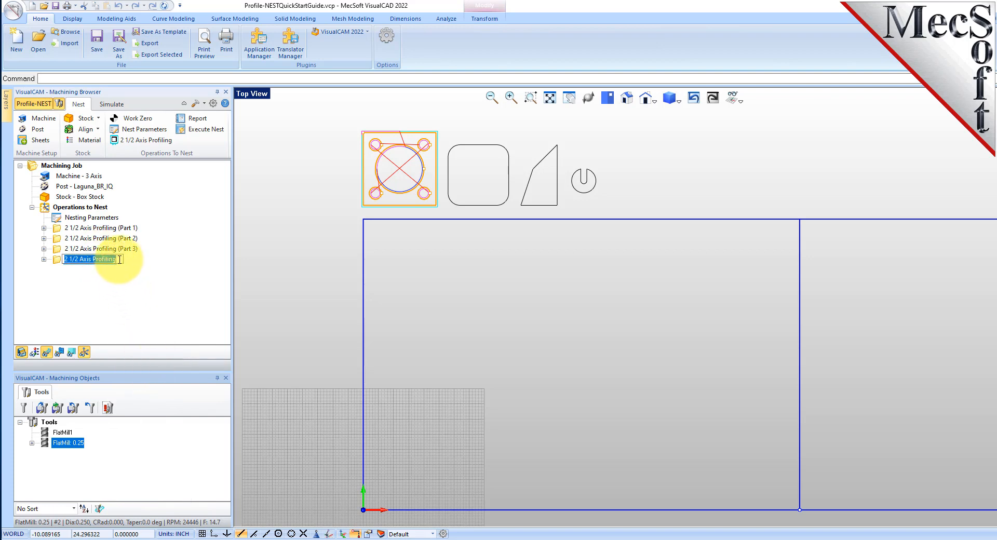
{"action": "key", "text": "End"}
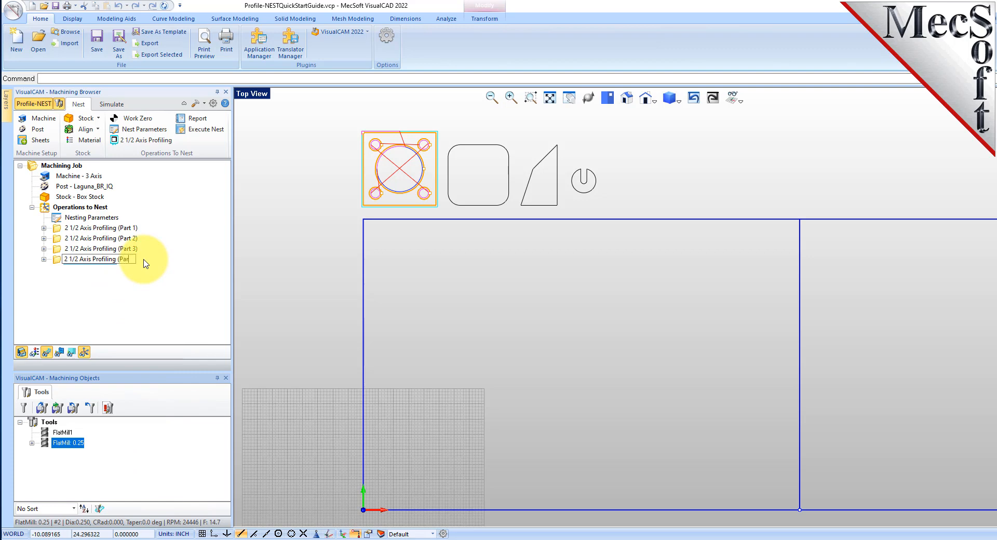
{"action": "key", "text": "Return"}
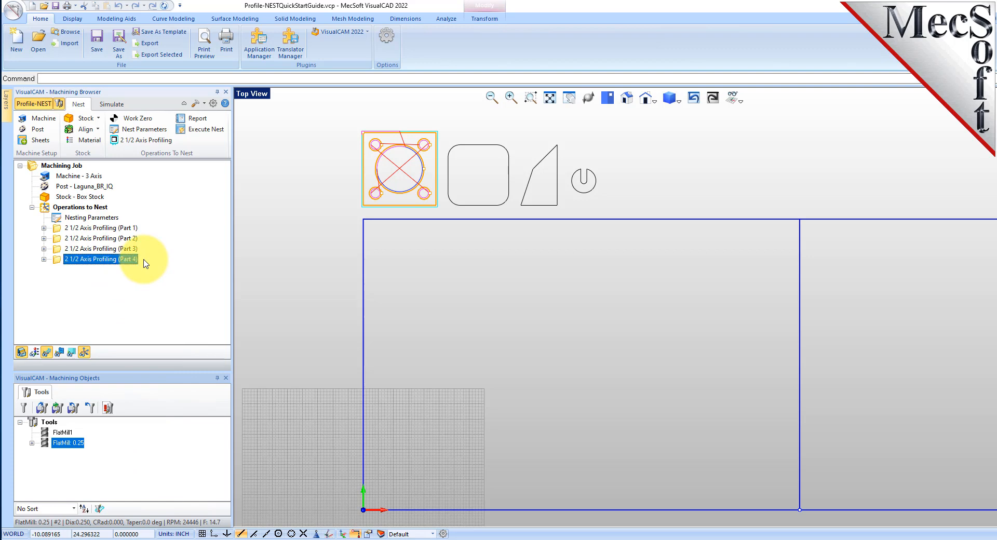
{"action": "left_click", "coordinate": [102, 228]}
{"action": "left_click", "coordinate": [111, 239]}
{"action": "left_click", "coordinate": [116, 258]}
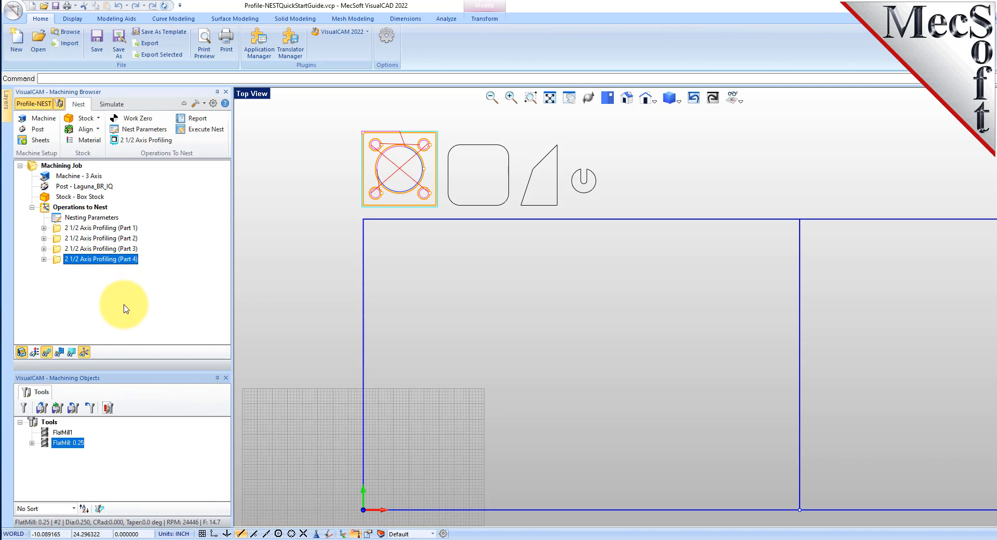
Replace all machining regions of the Part 2 operation with the rounded square's outline and generate its toolpath.
{"action": "left_click", "coordinate": [58, 240]}
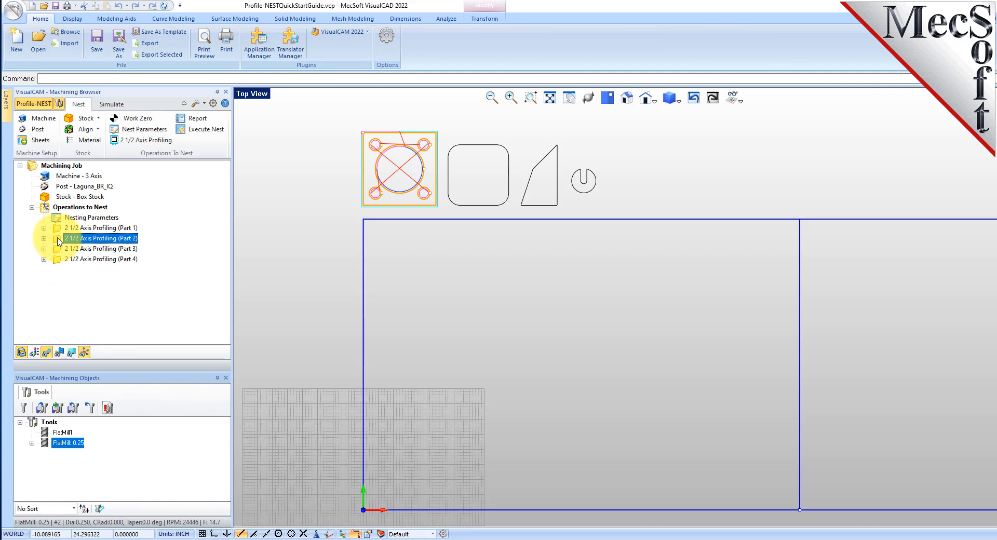
{"action": "double_click", "coordinate": [58, 239]}
{"action": "left_click", "coordinate": [81, 328]}
{"action": "left_click", "coordinate": [93, 343]}
{"action": "left_click", "coordinate": [486, 147]}
{"action": "key", "text": "Return"}
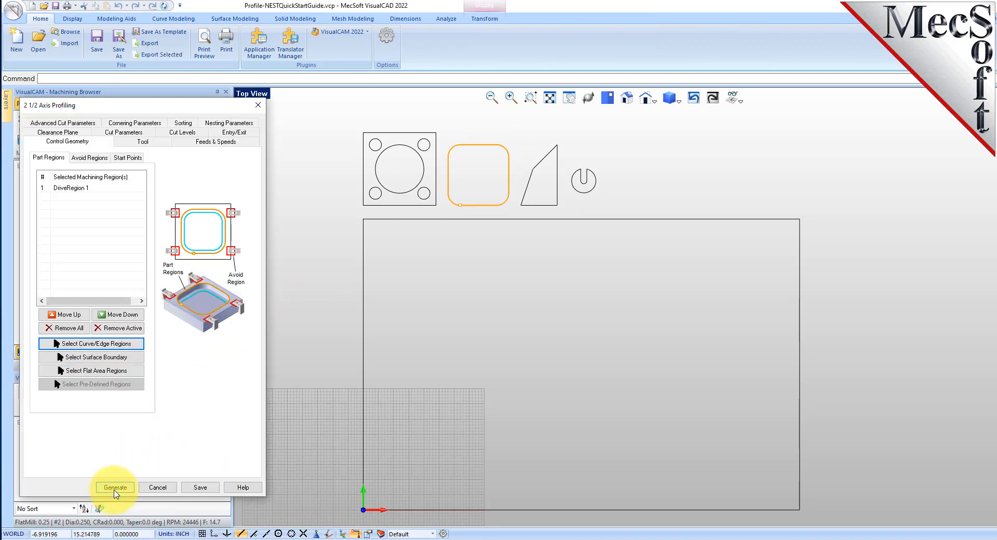
{"action": "left_click", "coordinate": [115, 487]}
Replace all machining regions of the Part 3 operation with the angled four-sided part's outline and generate its toolpath.
{"action": "left_click", "coordinate": [112, 249]}
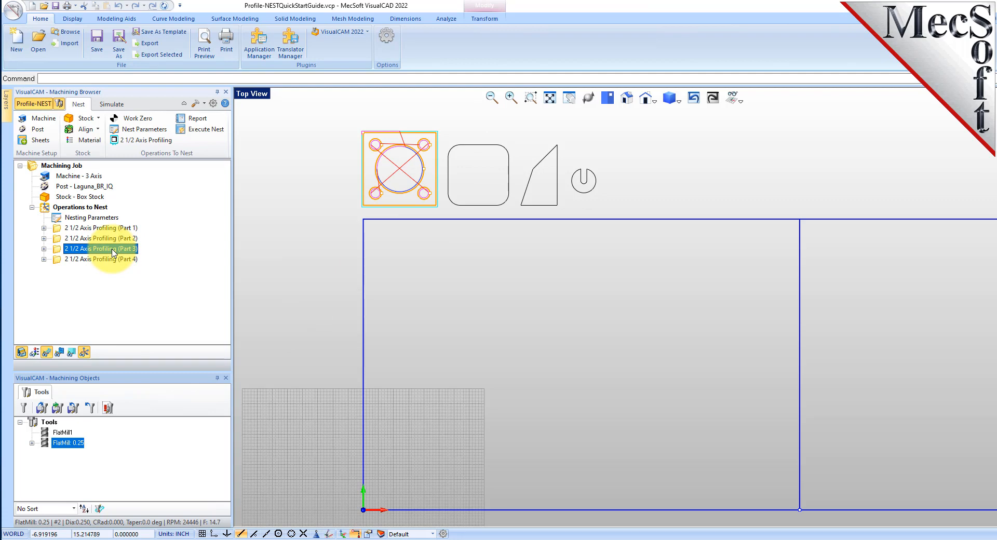
{"action": "double_click", "coordinate": [113, 249]}
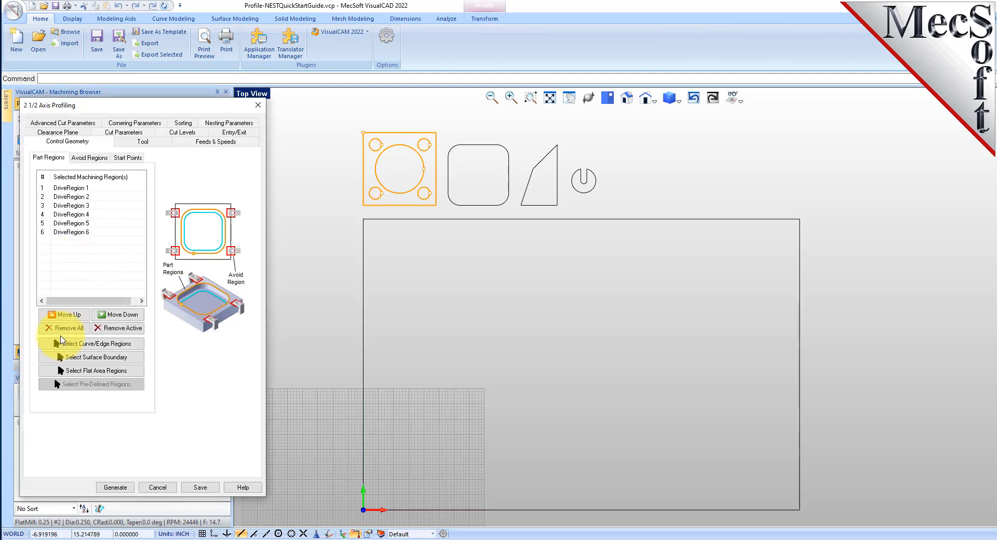
{"action": "left_click", "coordinate": [66, 328]}
{"action": "left_click", "coordinate": [96, 344]}
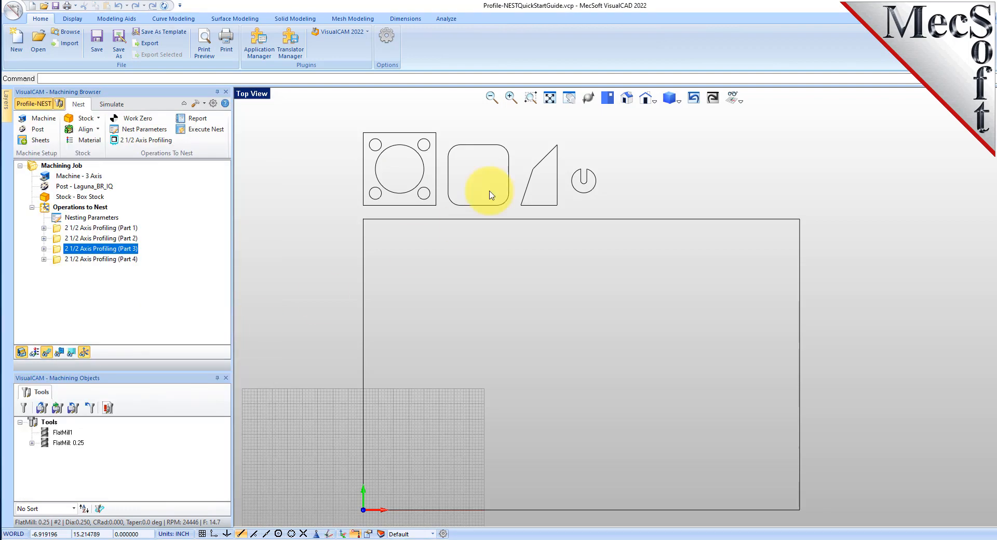
{"action": "left_click", "coordinate": [543, 160]}
{"action": "key", "text": "Return"}
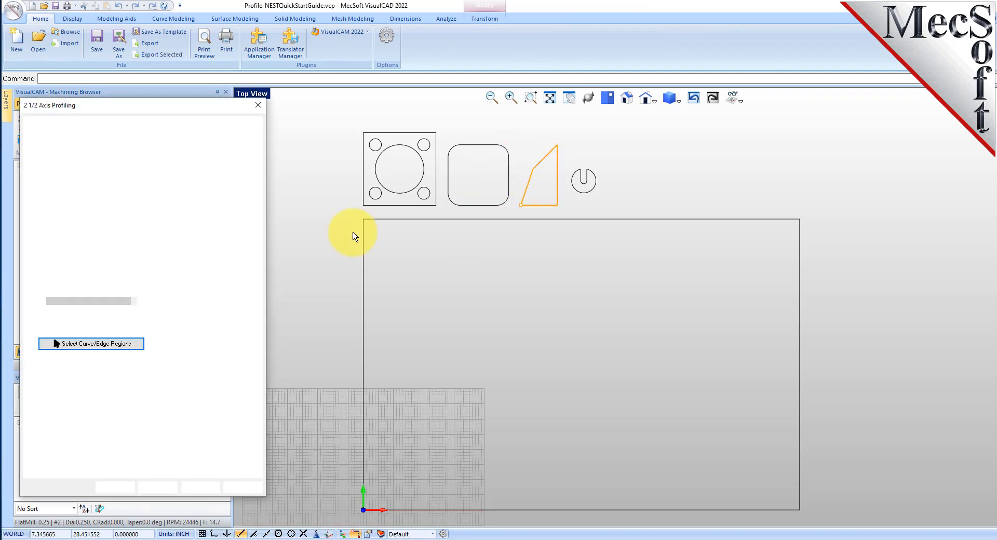
{"action": "left_click", "coordinate": [115, 487]}
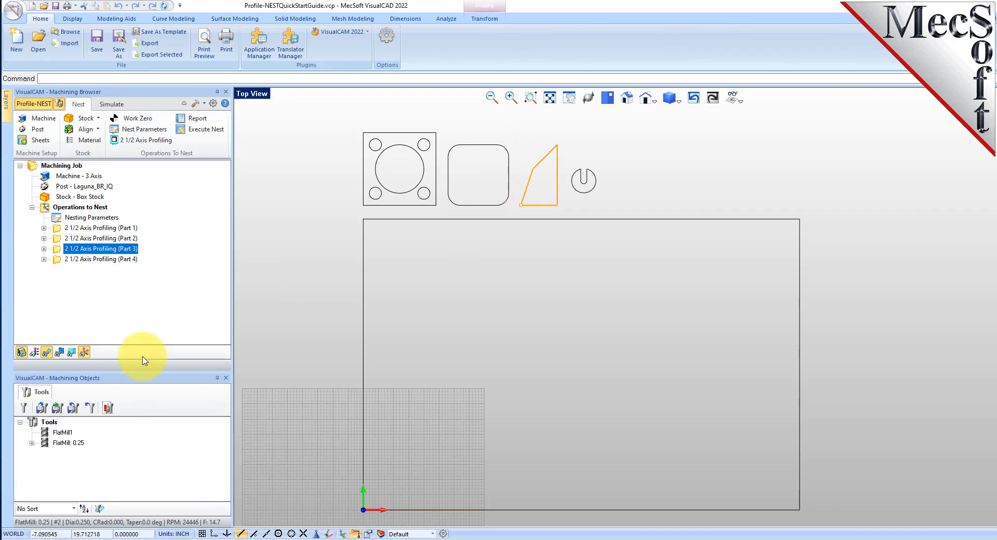
Replace all machining regions of the Part 4 operation with the slotted circle's outline and generate its toolpath.
{"action": "left_click", "coordinate": [57, 261]}
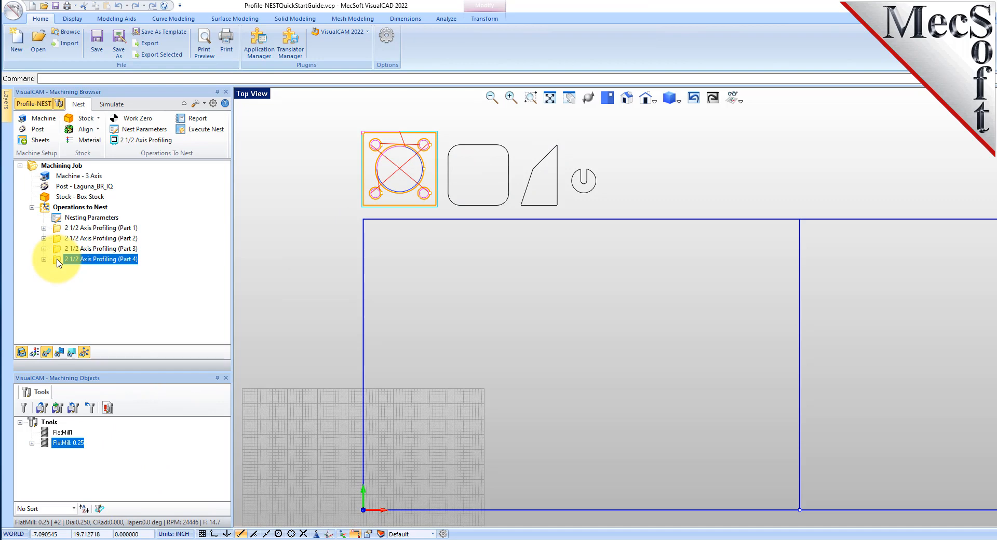
{"action": "double_click", "coordinate": [57, 259]}
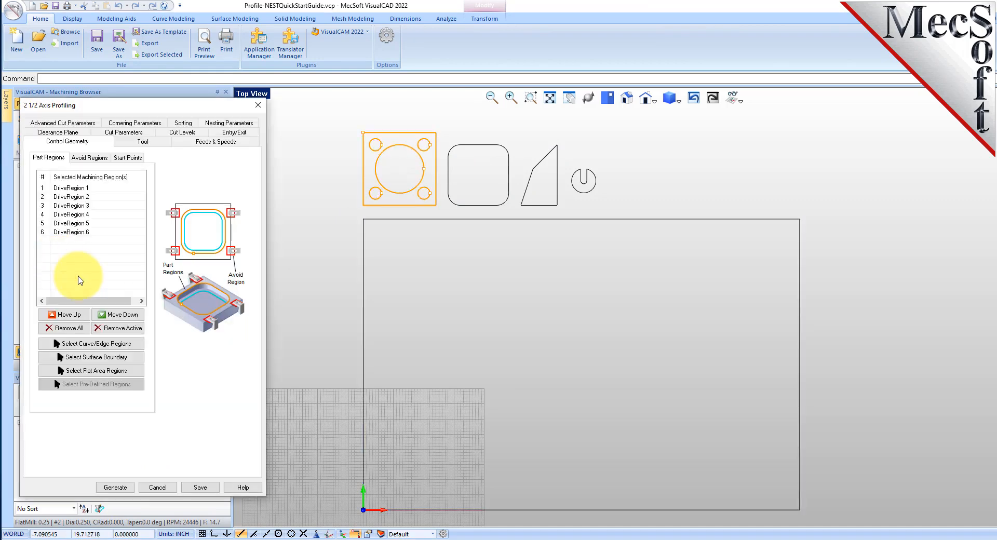
{"action": "left_click", "coordinate": [68, 328]}
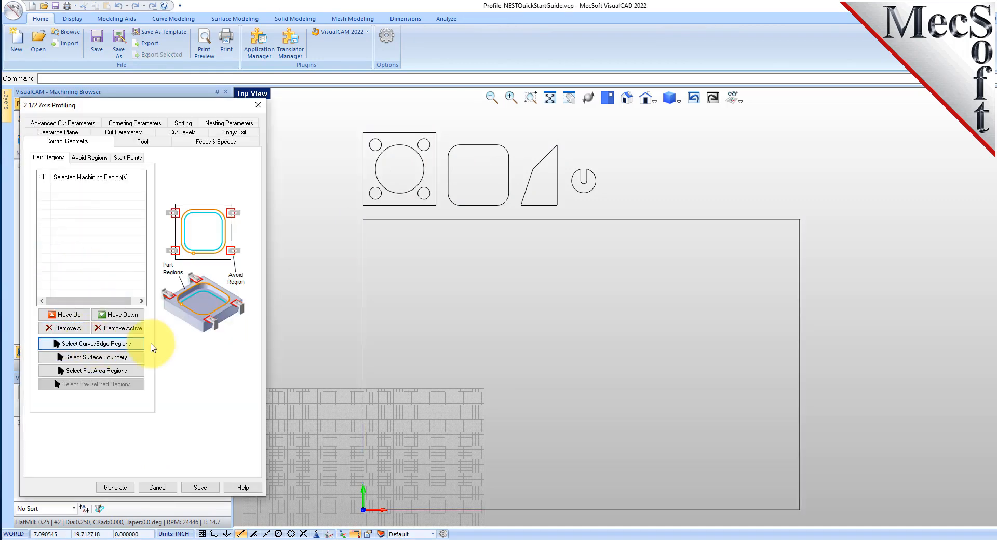
{"action": "left_click", "coordinate": [78, 344]}
{"action": "left_click", "coordinate": [589, 195]}
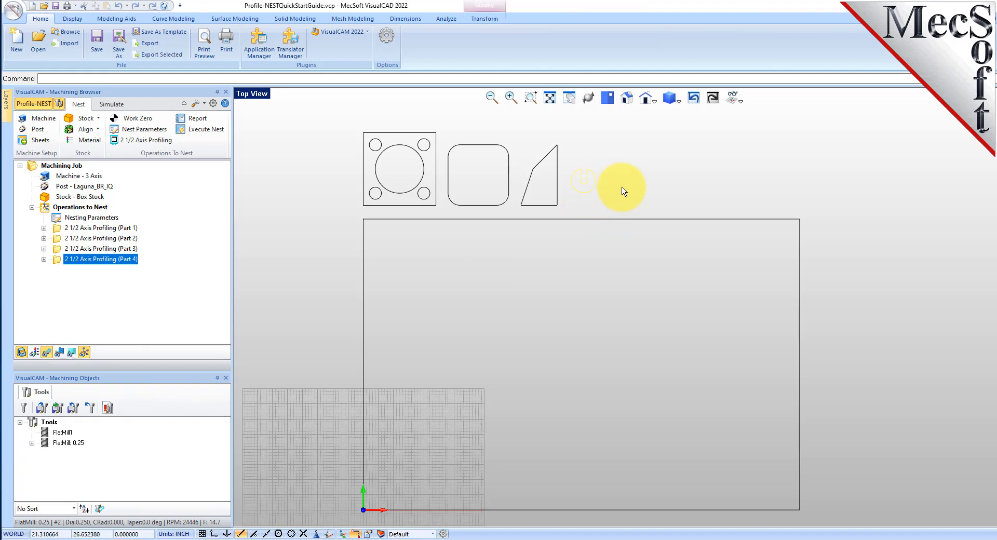
{"action": "right_click", "coordinate": [300, 311]}
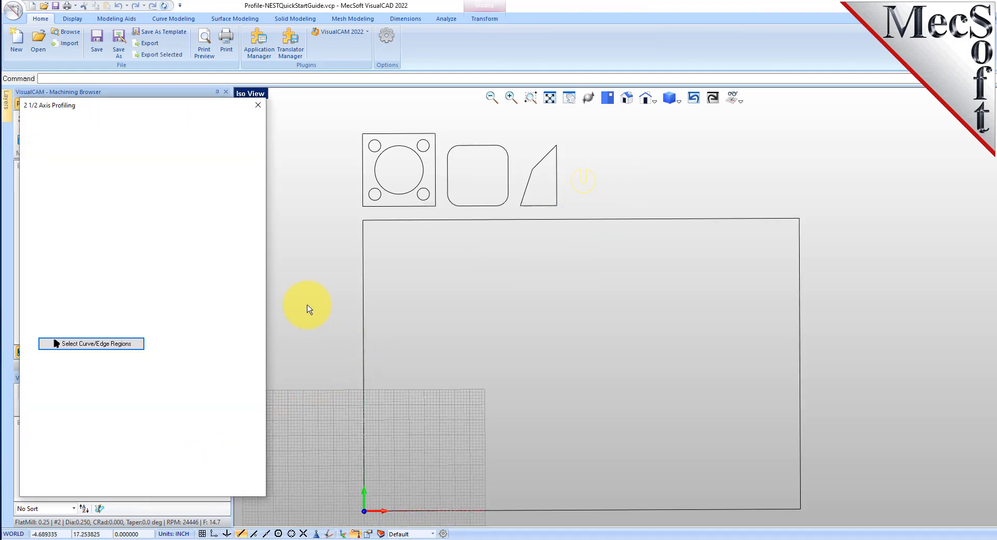
{"action": "left_click", "coordinate": [116, 504]}
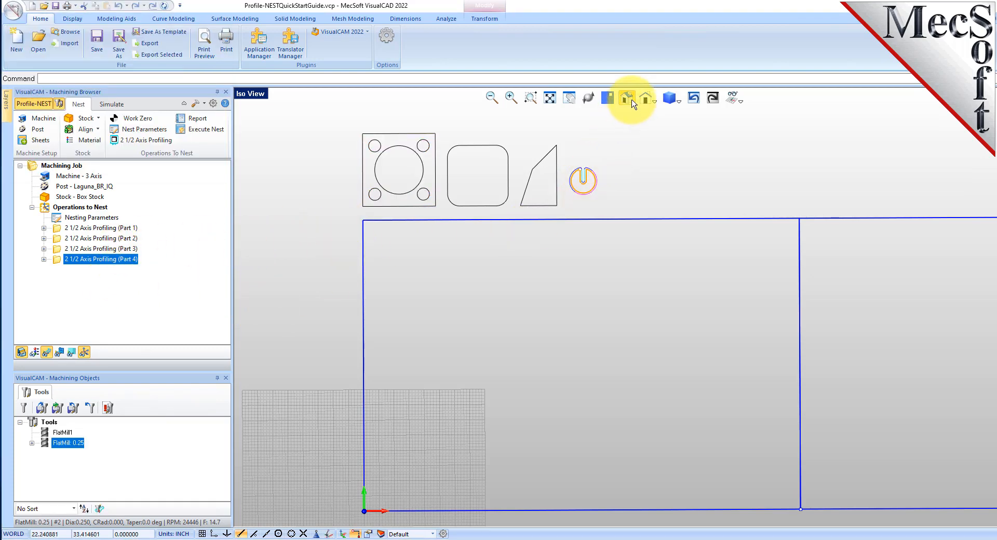
Examine the toolpaths of the Part 1, Part 2, Part 3 and Part 4 operations one after another.
{"action": "scroll", "coordinate": [493, 137], "scroll_direction": "up", "scroll_amount": 2}
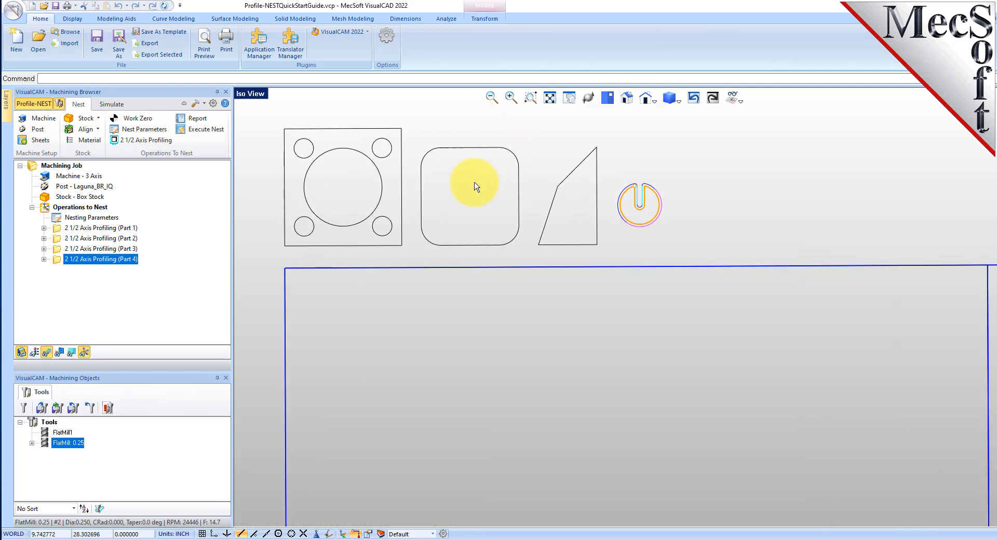
{"action": "scroll", "coordinate": [474, 171], "scroll_direction": "down", "scroll_amount": 2}
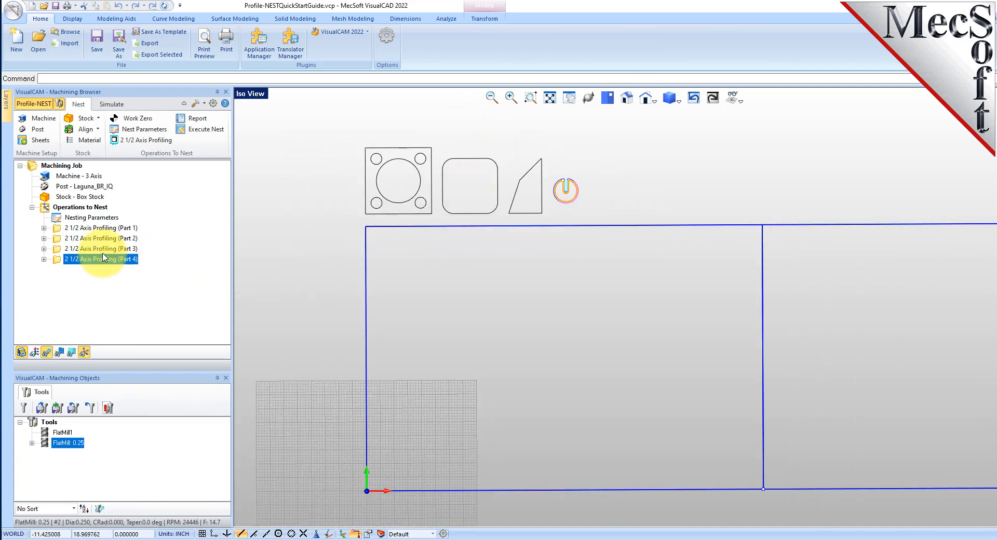
{"action": "left_click", "coordinate": [78, 229]}
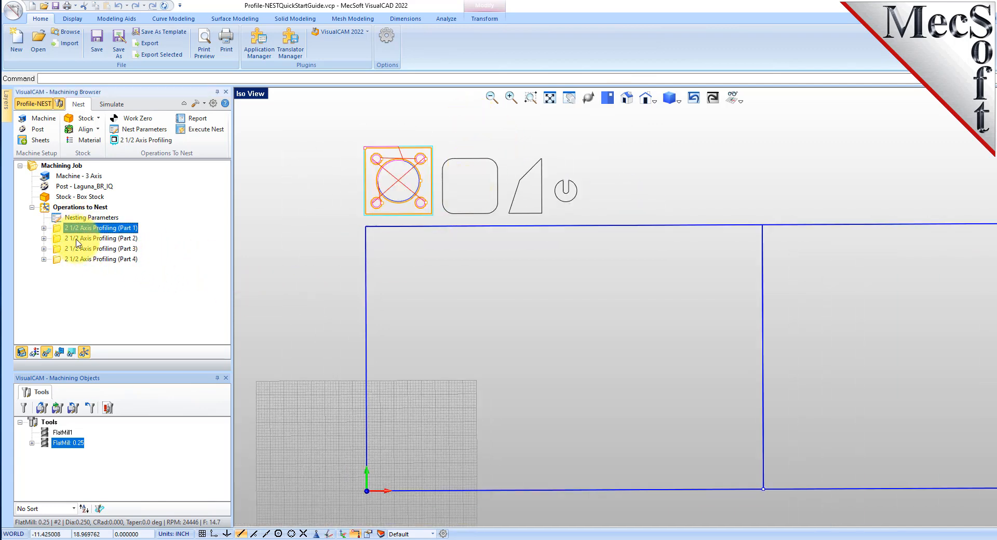
{"action": "left_click", "coordinate": [79, 239]}
{"action": "left_click", "coordinate": [77, 249]}
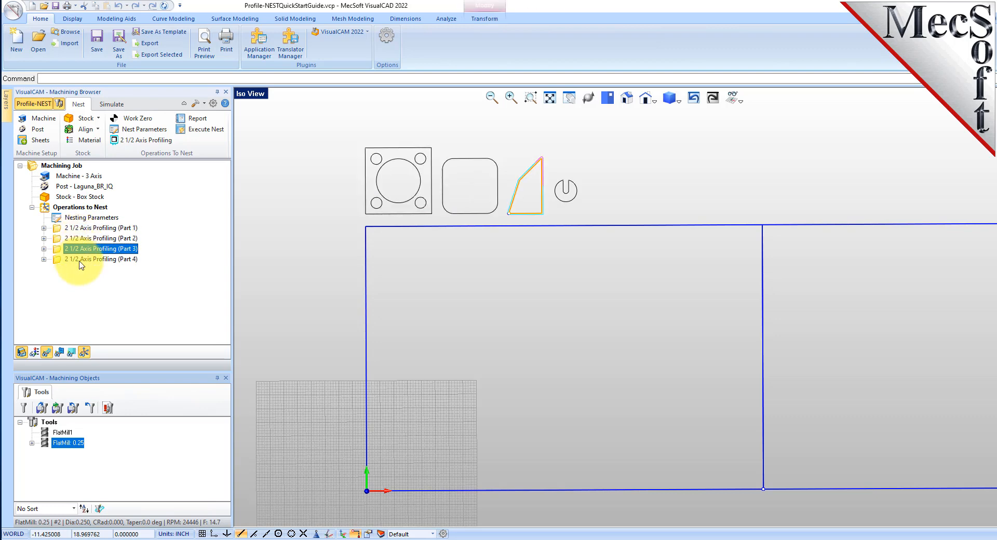
{"action": "left_click", "coordinate": [80, 259]}
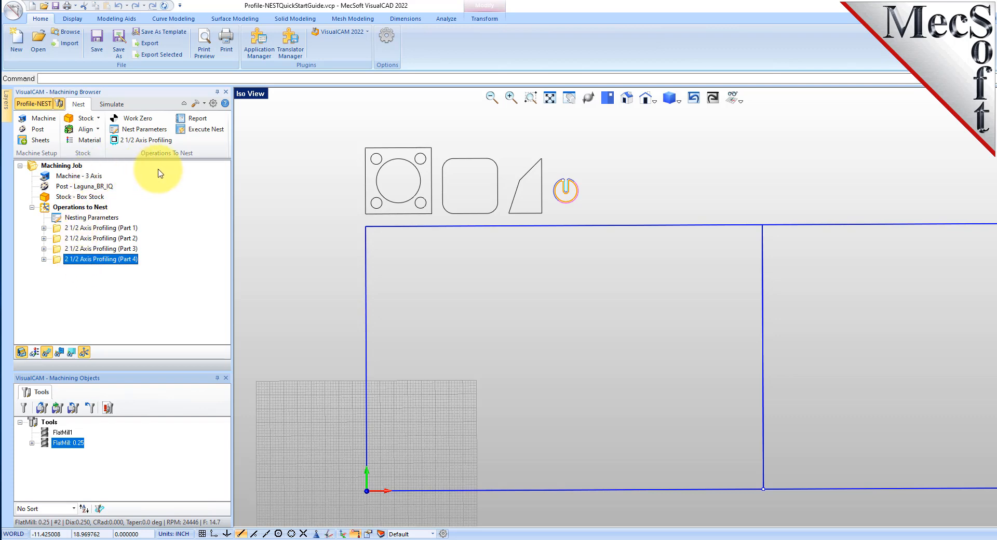
Set the nesting parameters to Rectangular Nesting, a 45 degree orientation step angle and the Stack layout for nested sheets.
{"action": "left_click", "coordinate": [145, 130]}
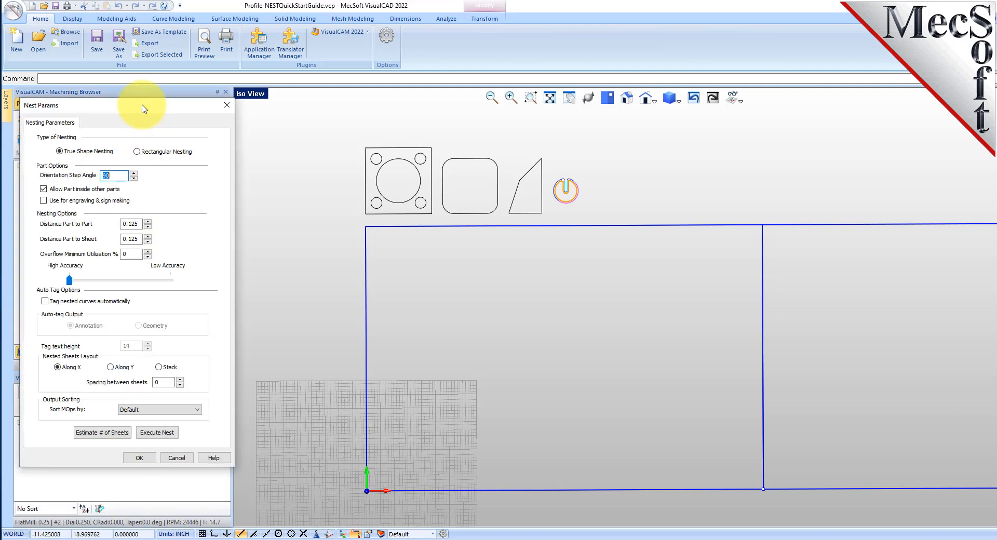
{"action": "left_click_drag", "start_coordinate": [139, 106], "coordinate": [240, 139]}
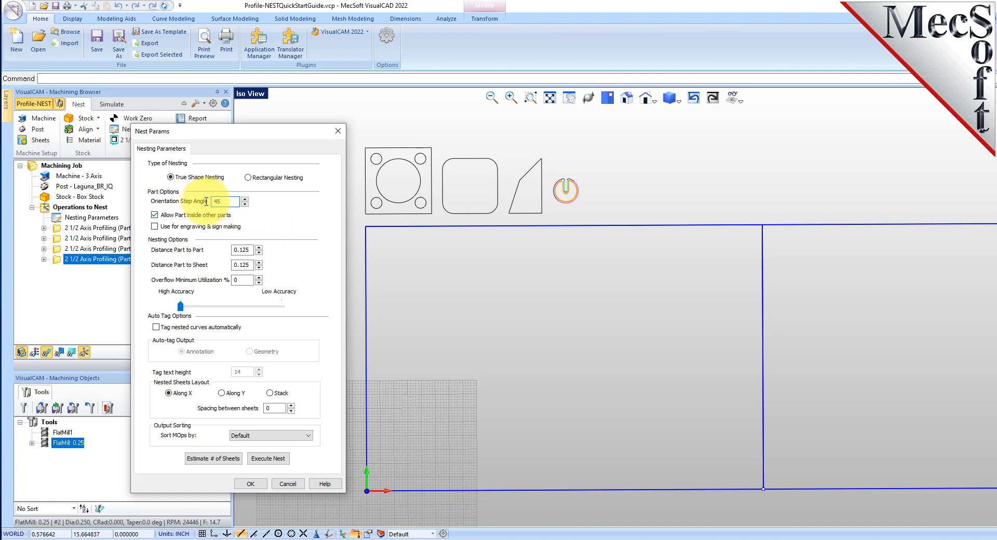
{"action": "left_click", "coordinate": [248, 178]}
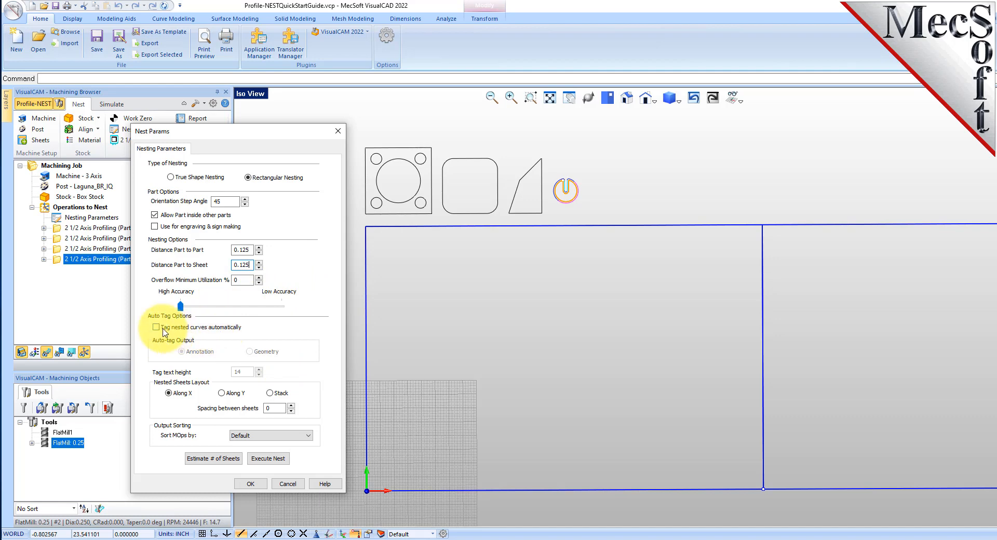
{"action": "left_click", "coordinate": [270, 393]}
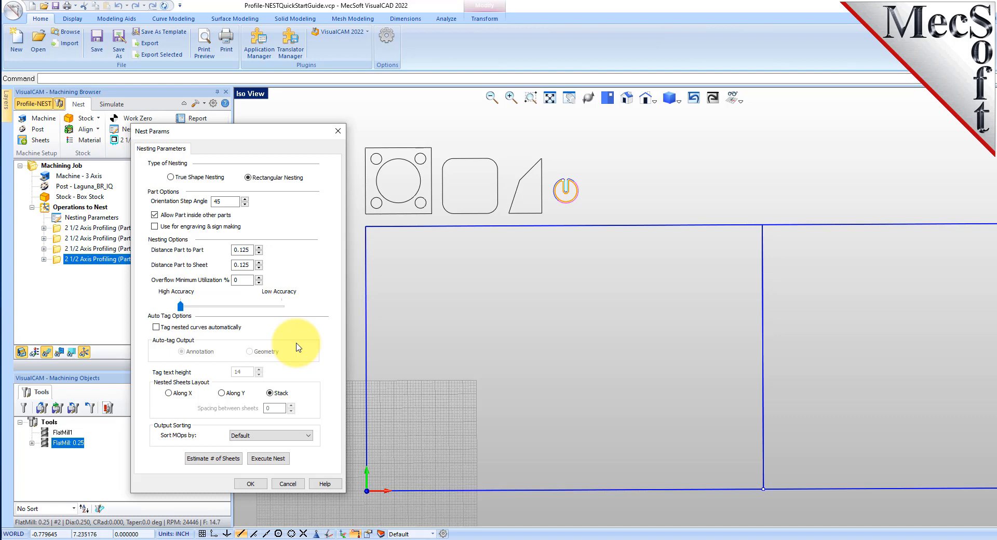
Estimate the number of sheets needed and update the sheet count of Sheet 1 from the estimate.
{"action": "left_click", "coordinate": [212, 459]}
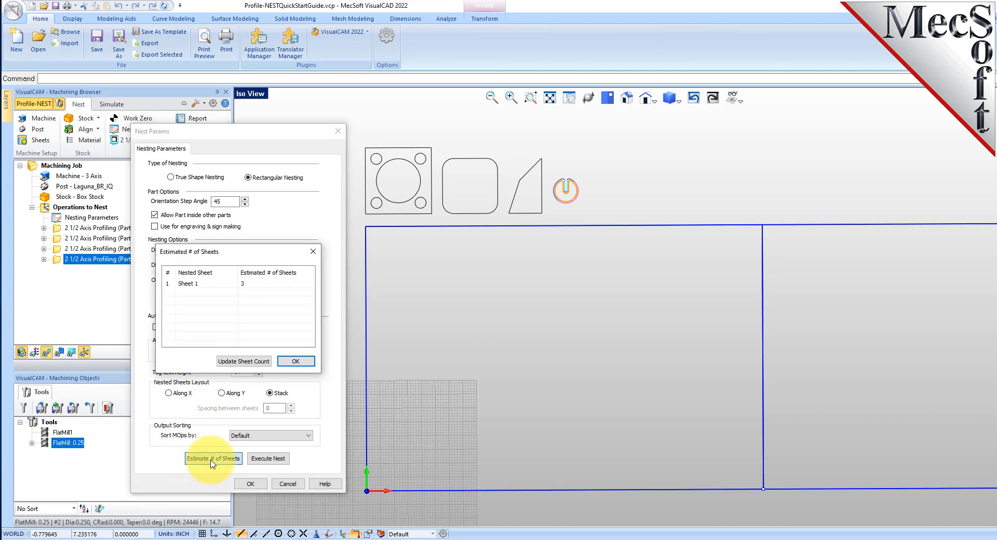
{"action": "left_click", "coordinate": [190, 285]}
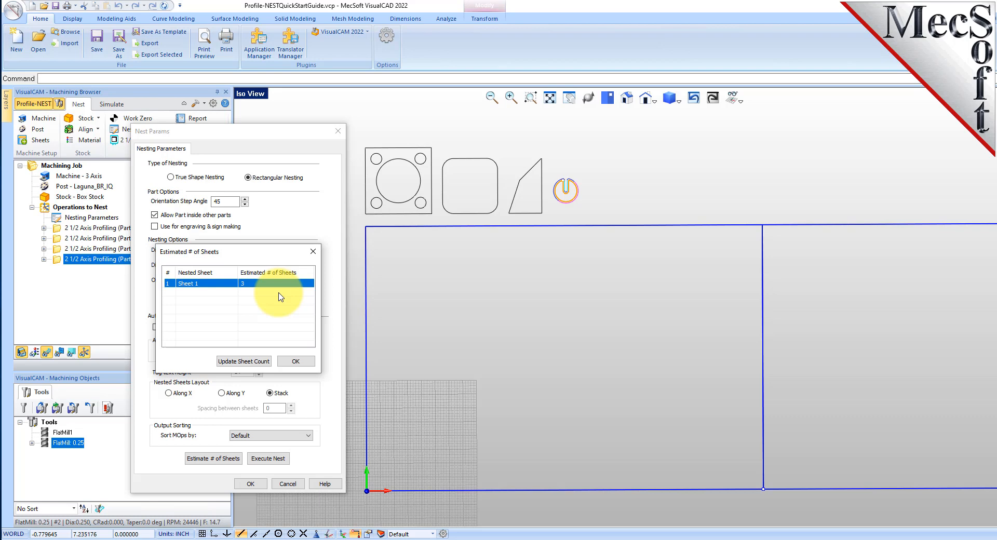
{"action": "left_click", "coordinate": [245, 360]}
{"action": "left_click", "coordinate": [540, 315]}
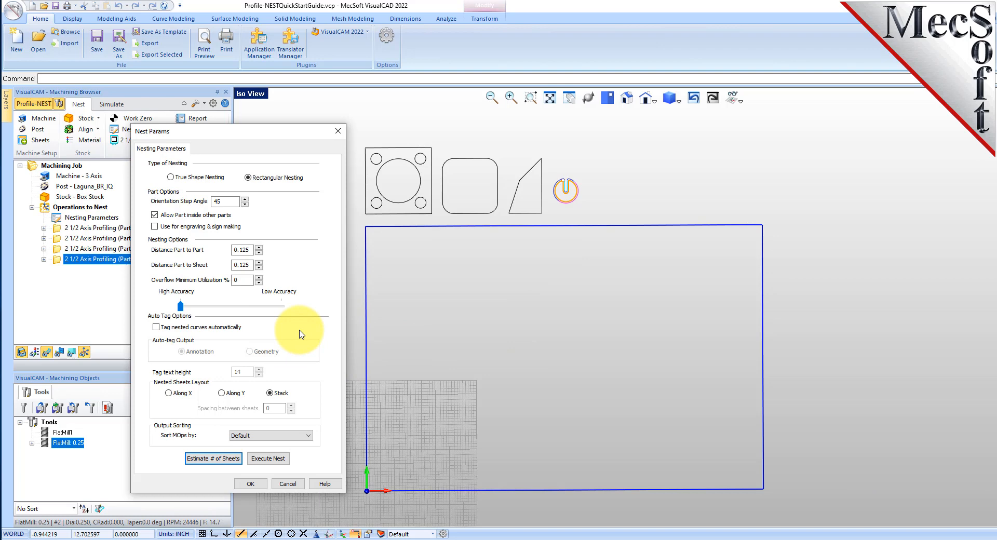
Execute the nest and display the nested toolpaths of Sheet 1, Sheet 2 and Sheet 3.
{"action": "left_click", "coordinate": [270, 459]}
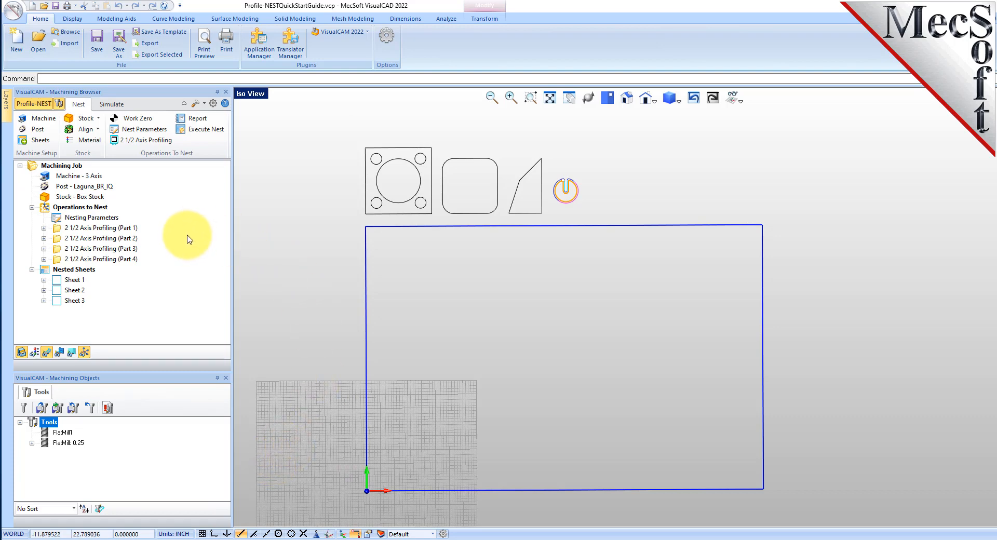
{"action": "left_click", "coordinate": [51, 273]}
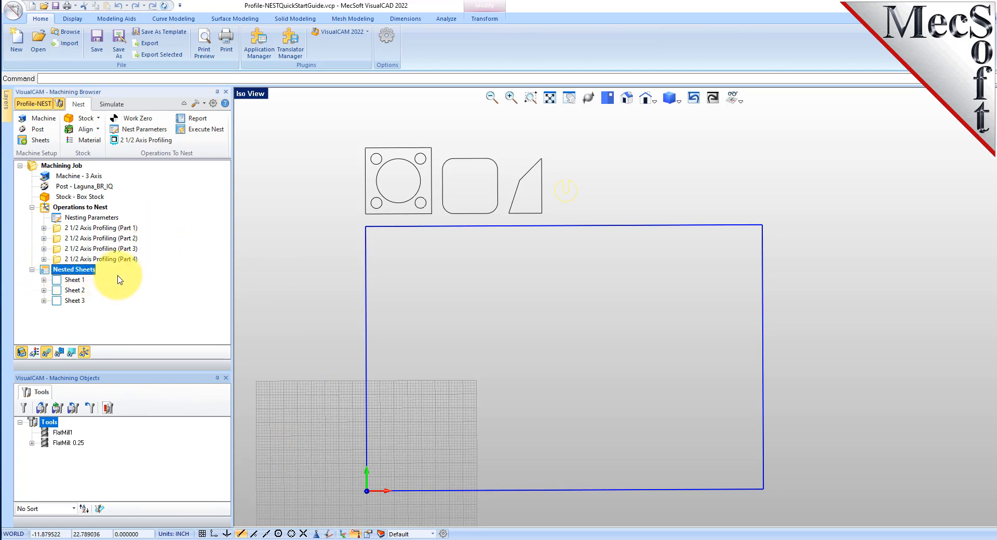
{"action": "left_click", "coordinate": [59, 281]}
{"action": "left_click", "coordinate": [58, 291]}
{"action": "left_click", "coordinate": [59, 302]}
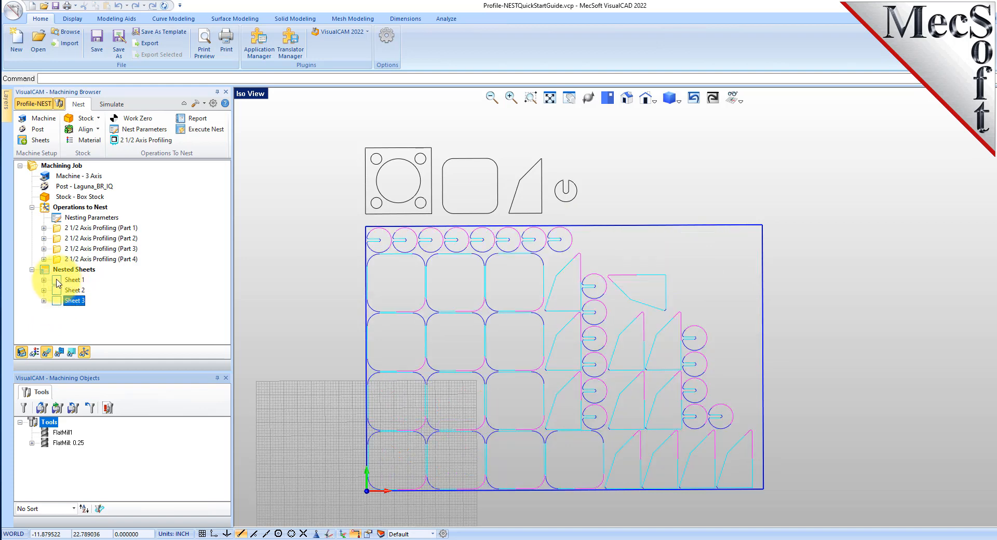
{"action": "left_click", "coordinate": [58, 282]}
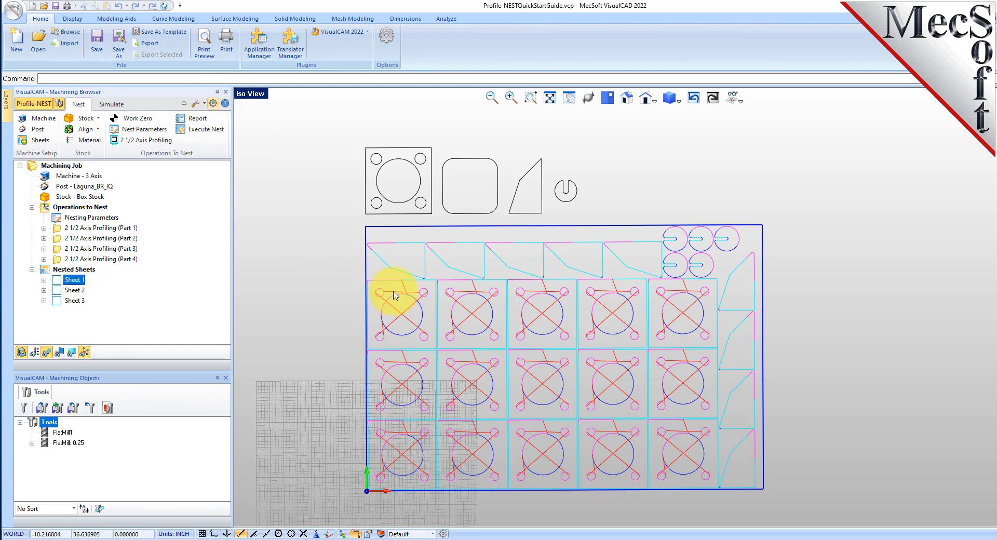
Set the toolpath display thickness to 2 in the toolpath preferences.
{"action": "left_click", "coordinate": [213, 103]}
{"action": "left_click", "coordinate": [382, 198]}
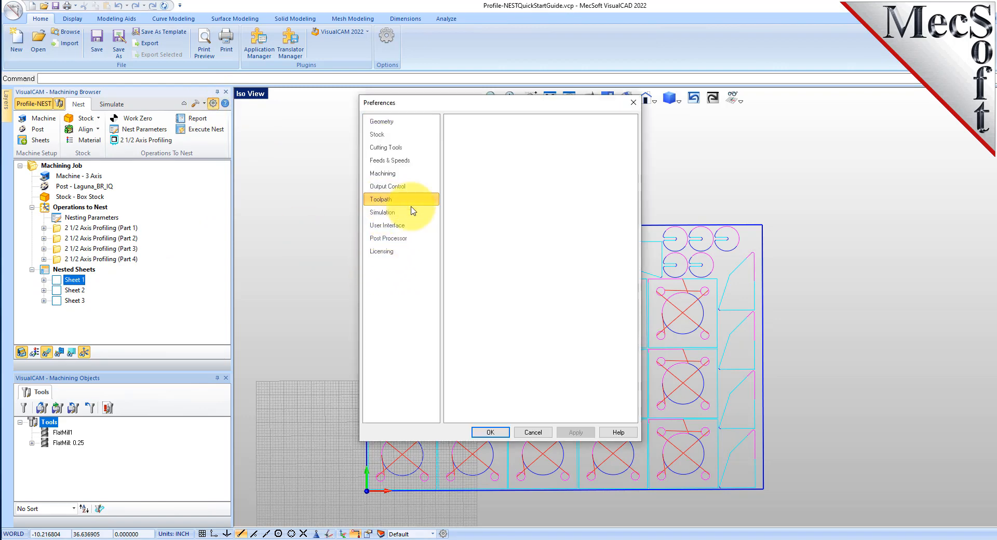
{"action": "type", "text": "2"}
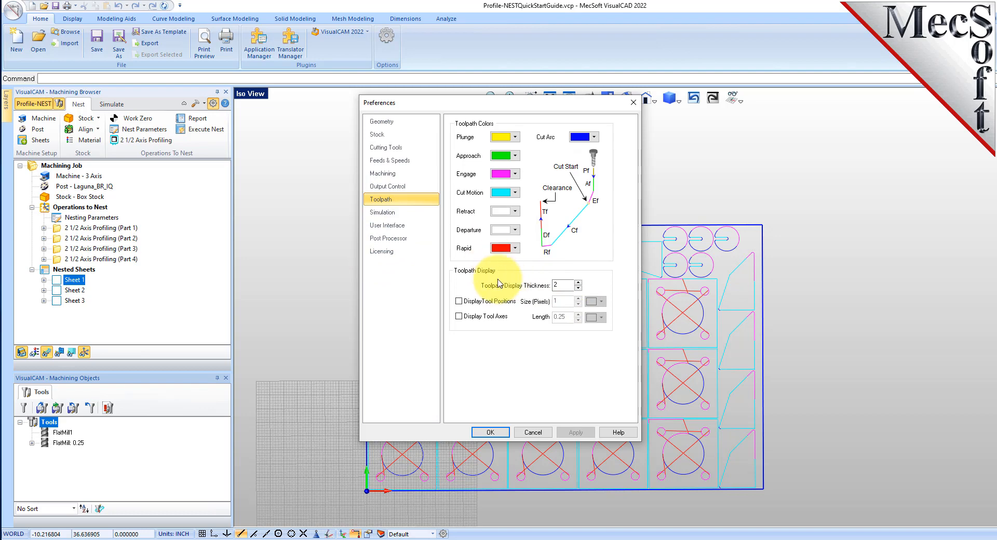
{"action": "left_click", "coordinate": [491, 432]}
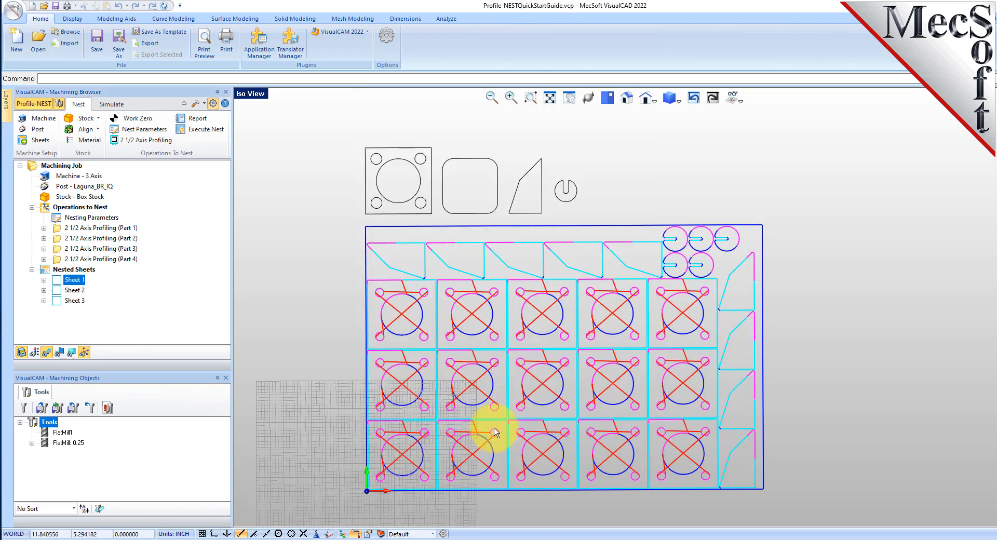
Compare the arrangement of nested parts on Sheet 1, Sheet 2 and Sheet 3.
{"action": "left_click", "coordinate": [59, 291]}
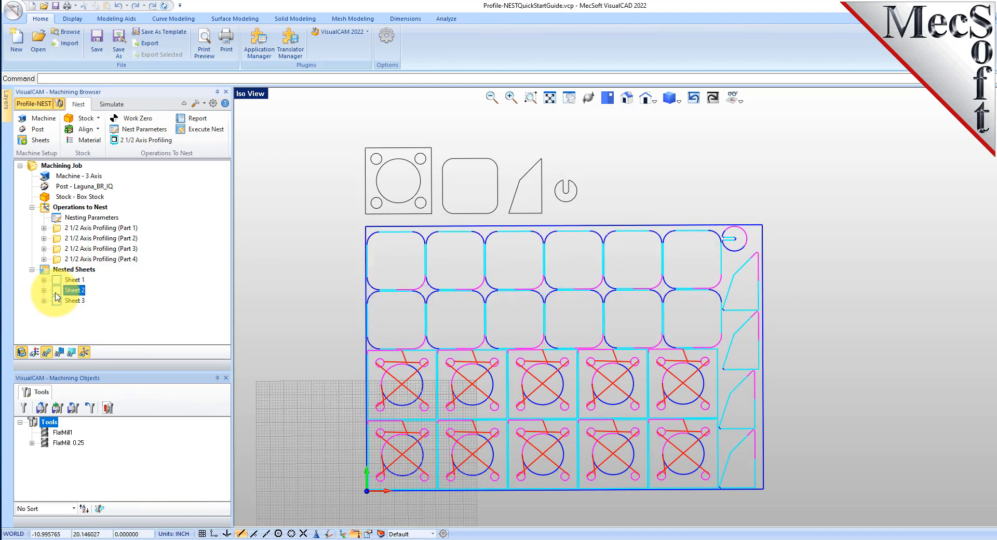
{"action": "left_click", "coordinate": [58, 302]}
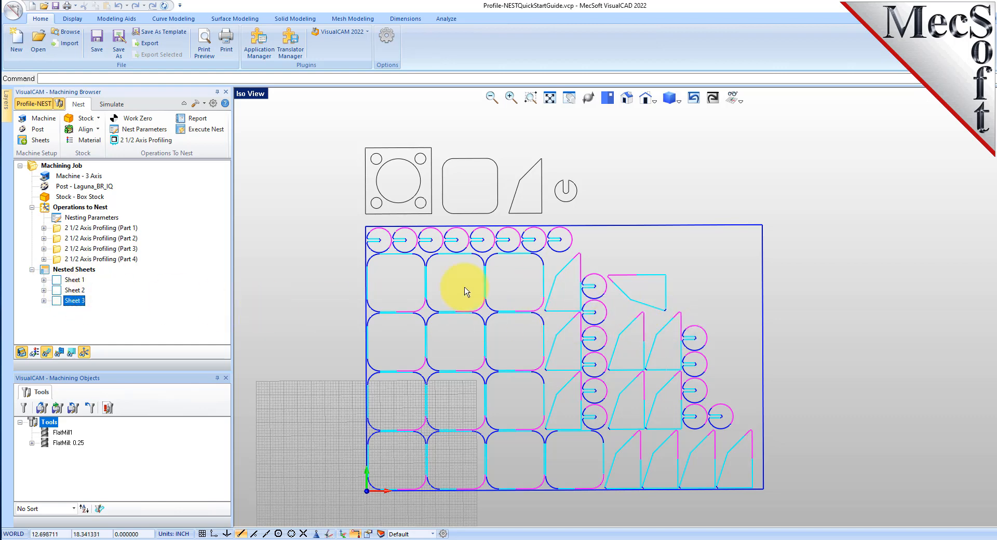
{"action": "left_click", "coordinate": [57, 281]}
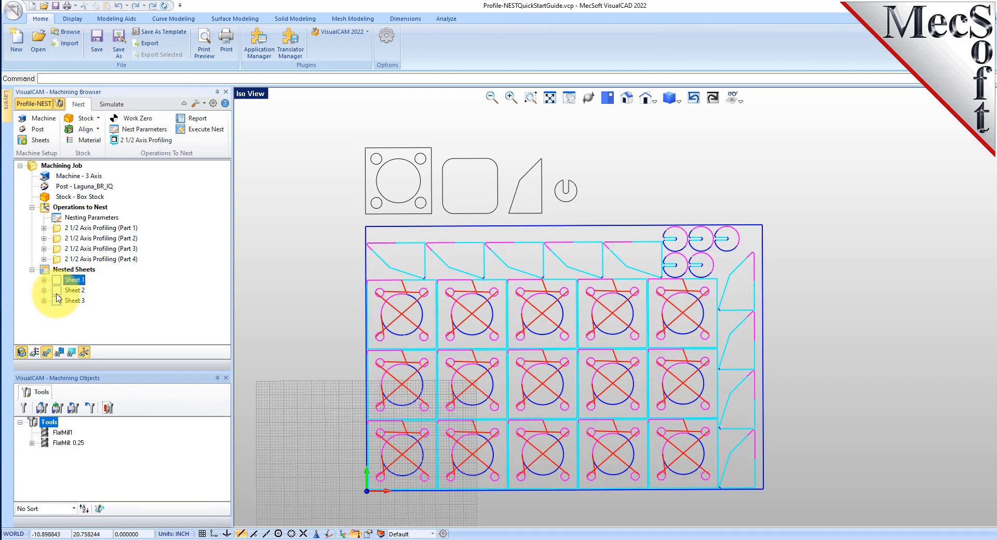
{"action": "left_click", "coordinate": [57, 294]}
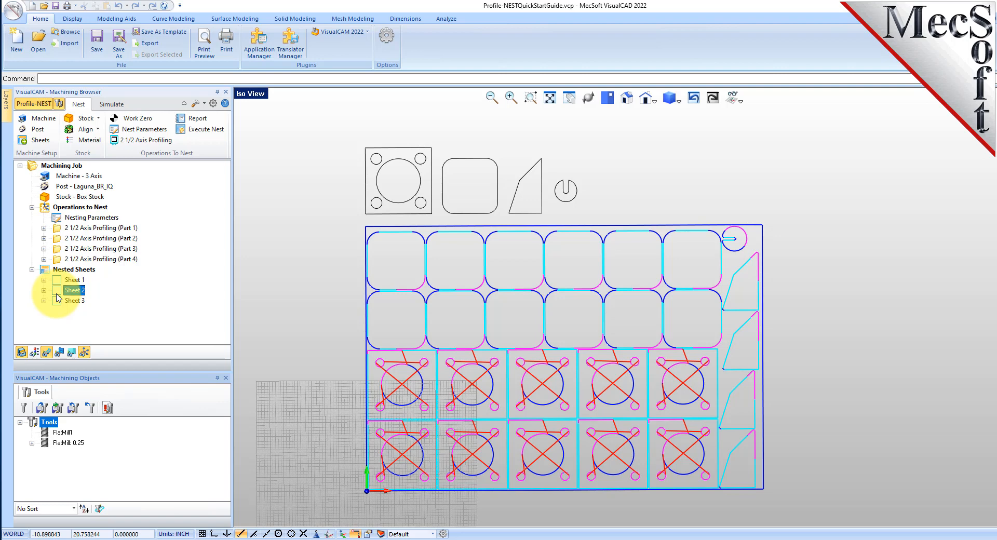
Review the nesting report's utilization and part quantities for each nested sheet, and close the report.
{"action": "left_click", "coordinate": [46, 271]}
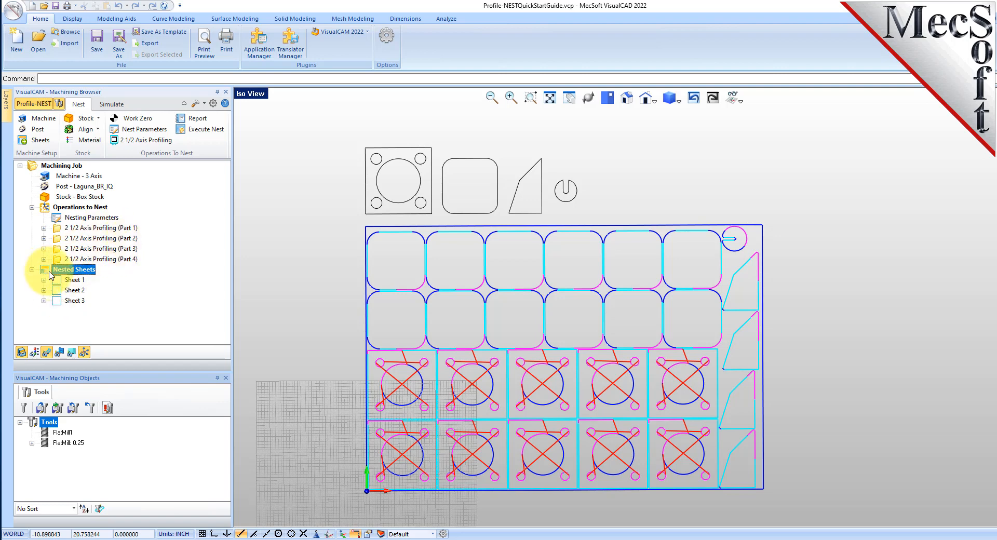
{"action": "left_click", "coordinate": [202, 122]}
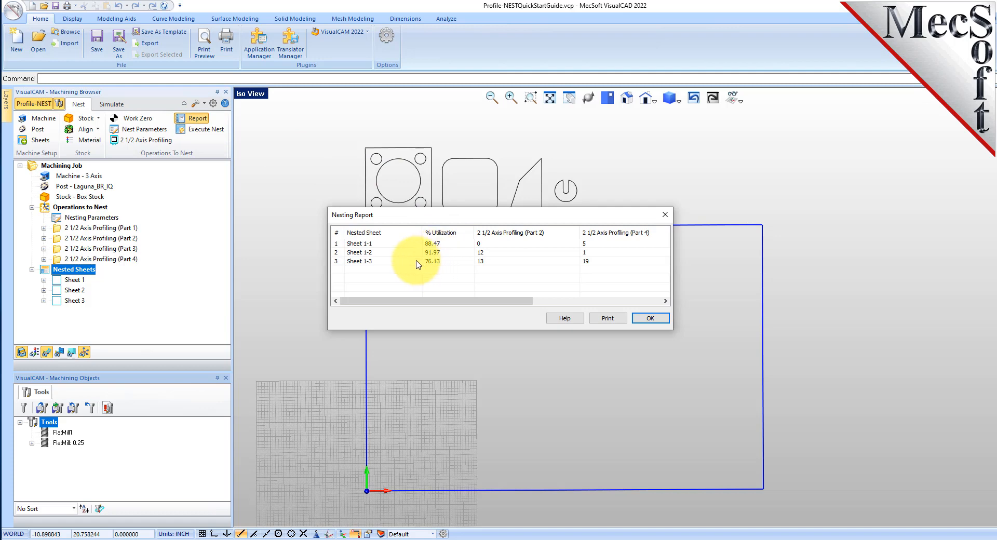
{"action": "left_click", "coordinate": [359, 253]}
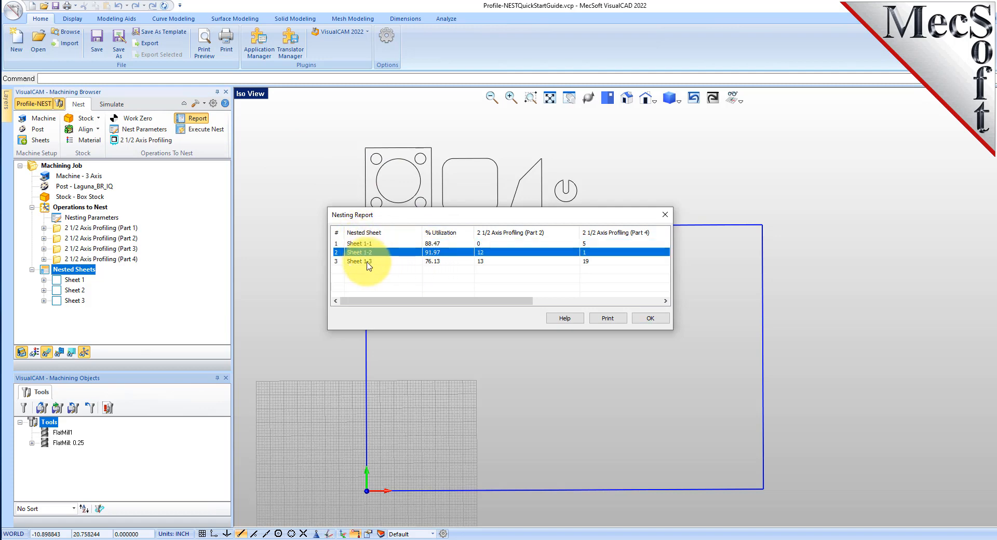
{"action": "left_click", "coordinate": [366, 261]}
{"action": "left_click_drag", "start_coordinate": [372, 302], "coordinate": [548, 334]}
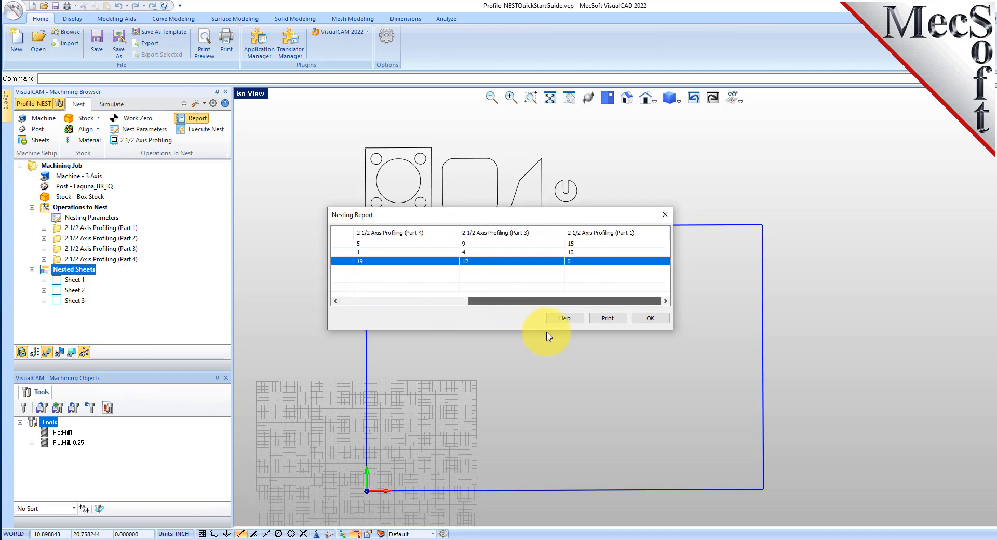
{"action": "left_click_drag", "start_coordinate": [485, 301], "coordinate": [361, 301]}
{"action": "left_click", "coordinate": [649, 318]}
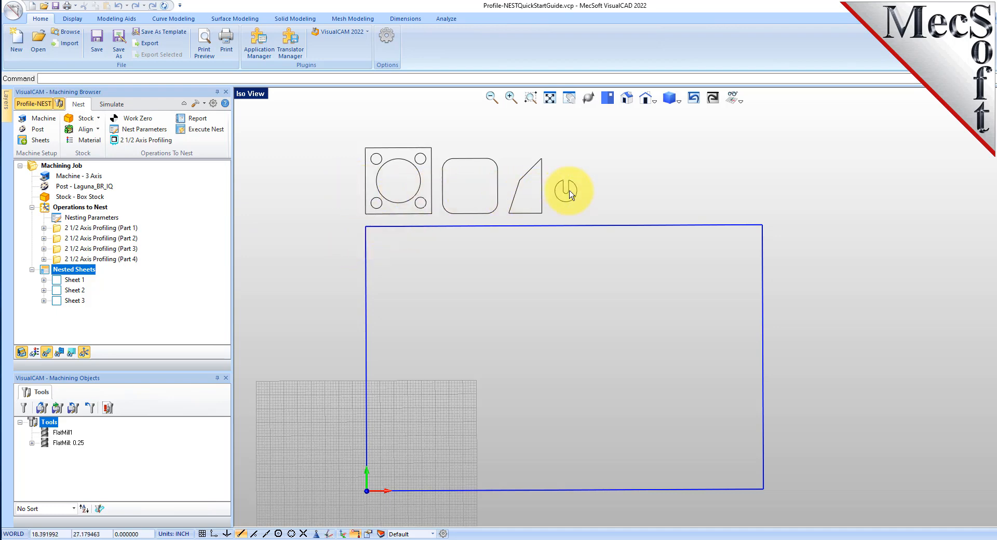
Set the orientation of the Part 3 profiling operation to fixed in its nesting parameters and generate its toolpath.
{"action": "left_click", "coordinate": [67, 280]}
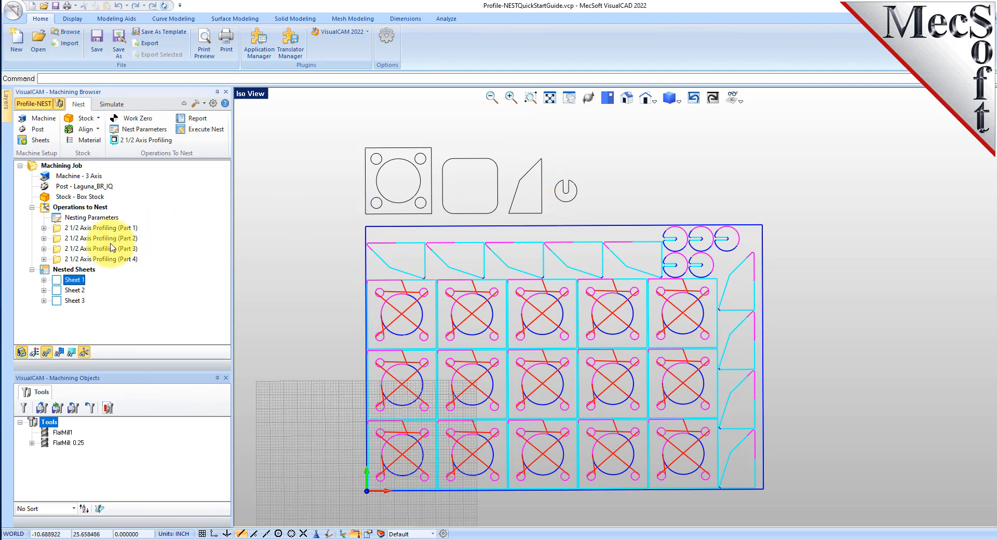
{"action": "left_click", "coordinate": [61, 249]}
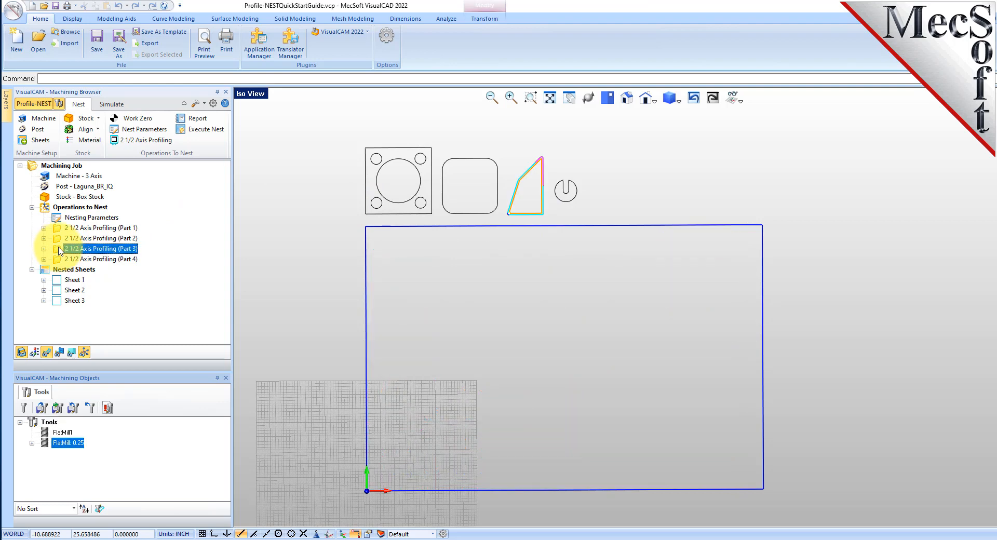
{"action": "double_click", "coordinate": [59, 250]}
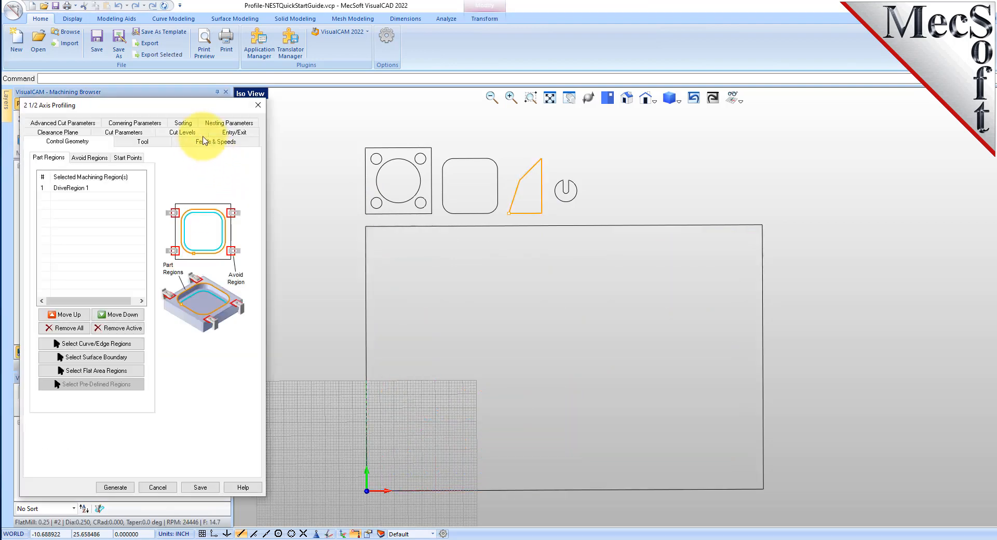
{"action": "left_click", "coordinate": [210, 125]}
{"action": "left_click", "coordinate": [81, 194]}
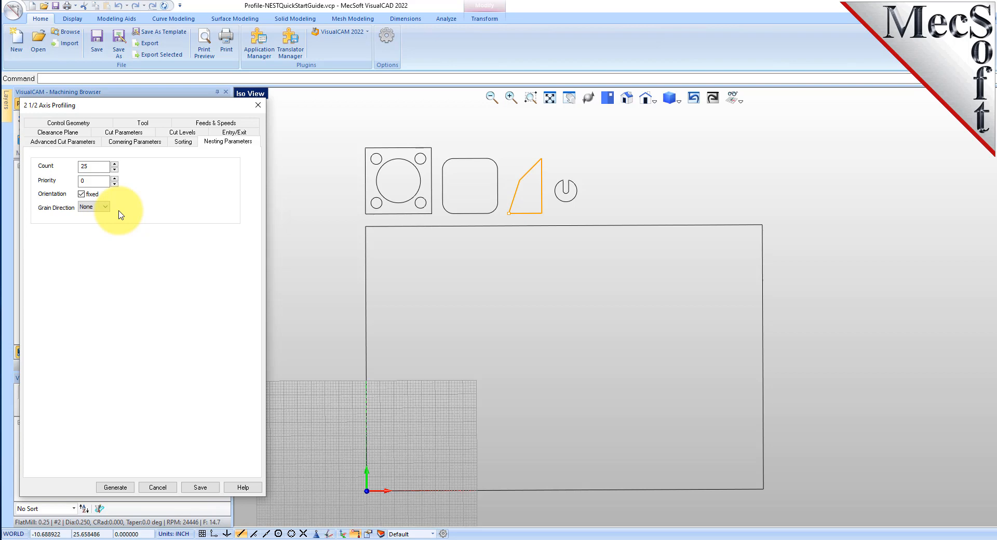
{"action": "left_click", "coordinate": [115, 488]}
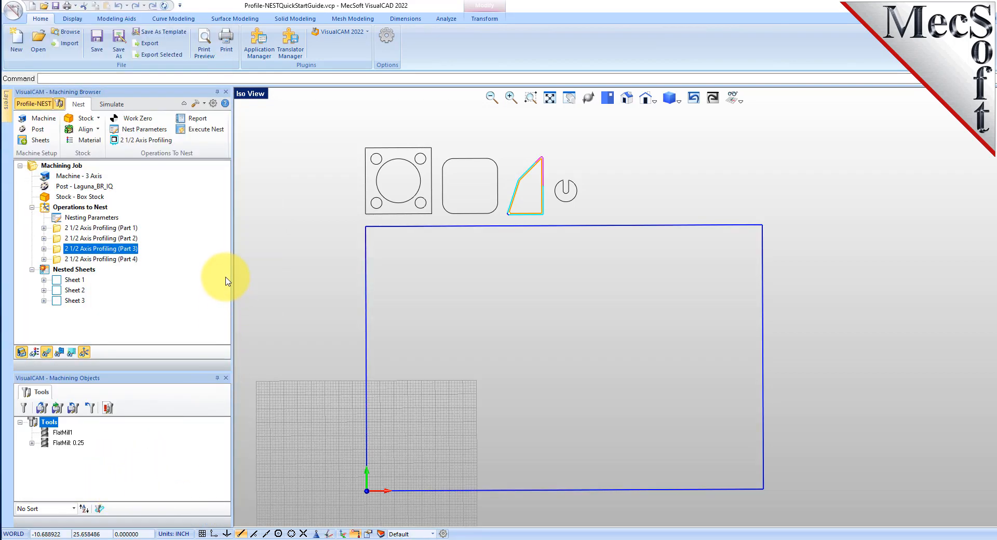
Regenerate the nested sheets using the changed Part 3 operation.
{"action": "left_click", "coordinate": [48, 271]}
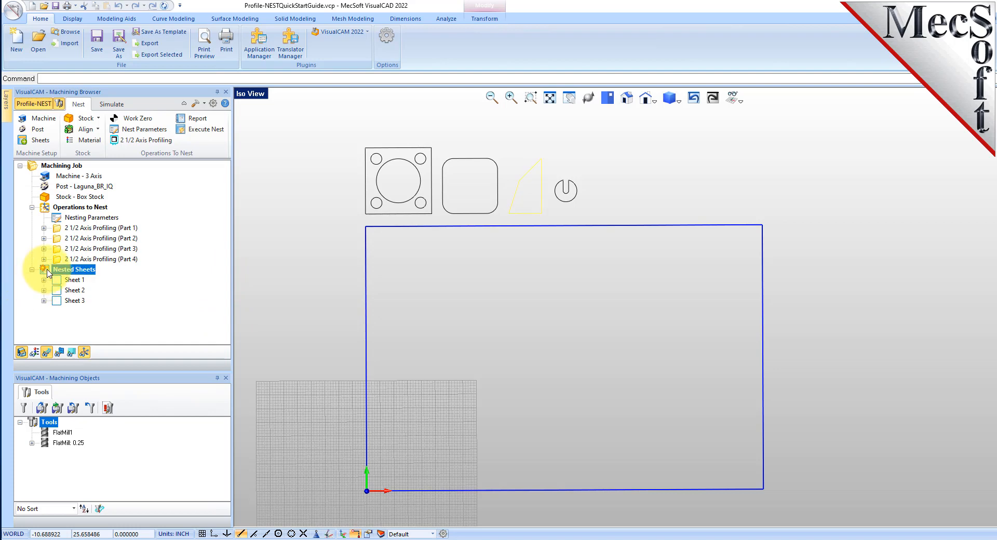
{"action": "right_click", "coordinate": [90, 274]}
{"action": "left_click", "coordinate": [164, 283]}
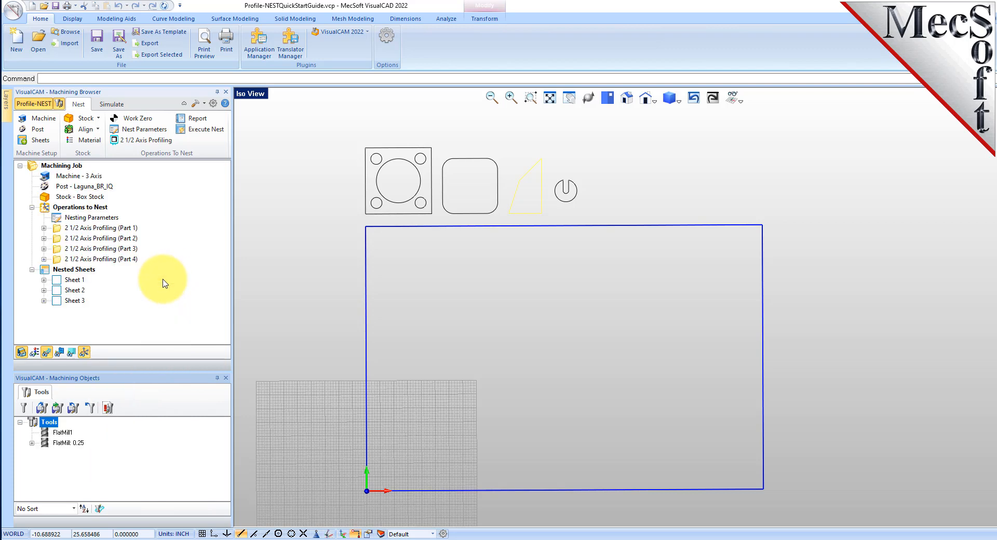
Examine the regenerated nest on each of the three sheets, checking the orientation of the Part 3 pieces.
{"action": "left_click", "coordinate": [58, 280]}
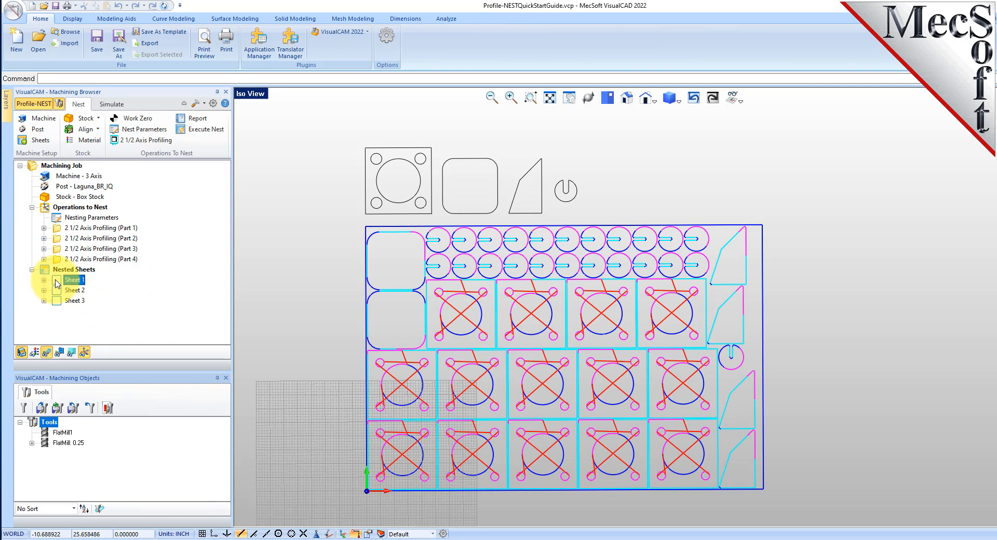
{"action": "left_click", "coordinate": [57, 291]}
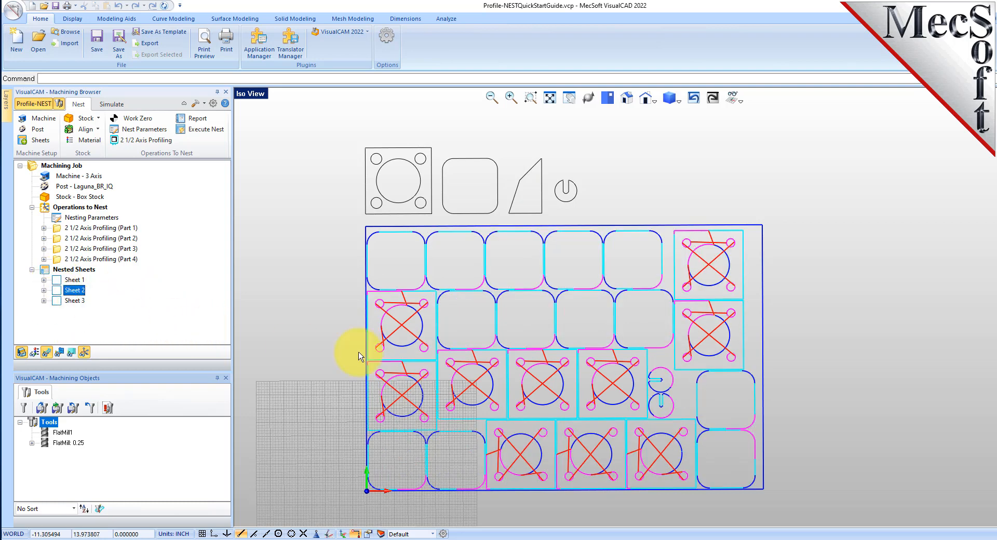
{"action": "left_click", "coordinate": [59, 301]}
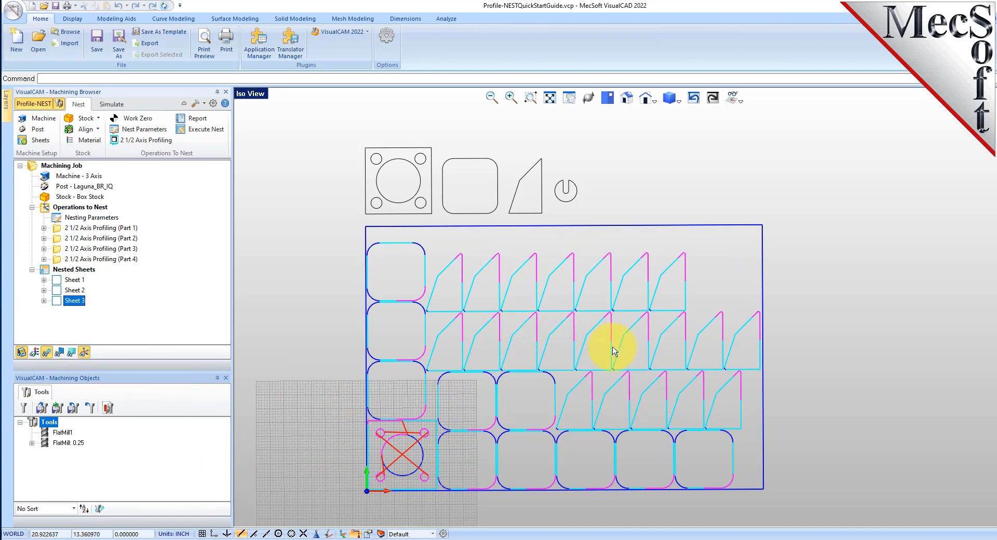
{"action": "left_click", "coordinate": [79, 283]}
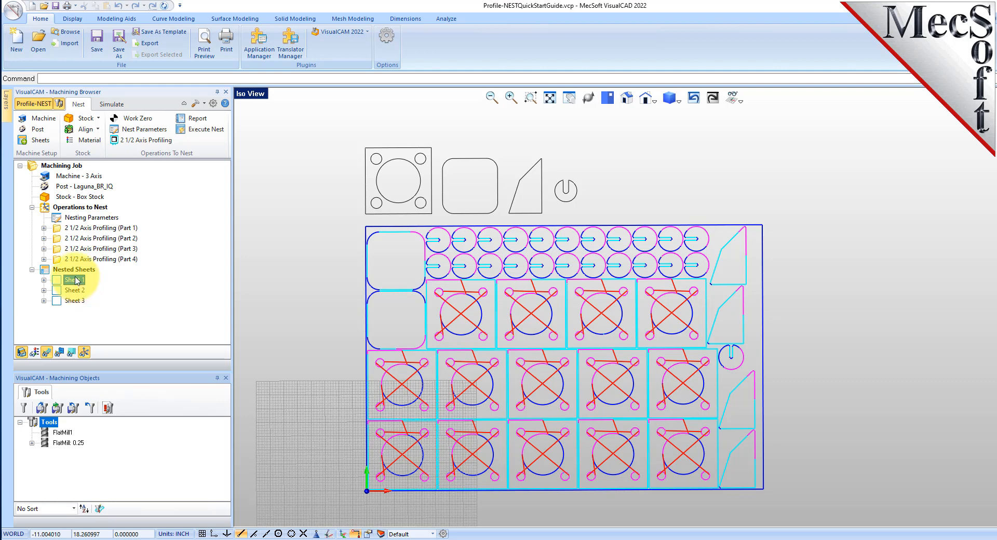
Set the width of the box stock to 32 inches.
{"action": "left_click", "coordinate": [58, 229]}
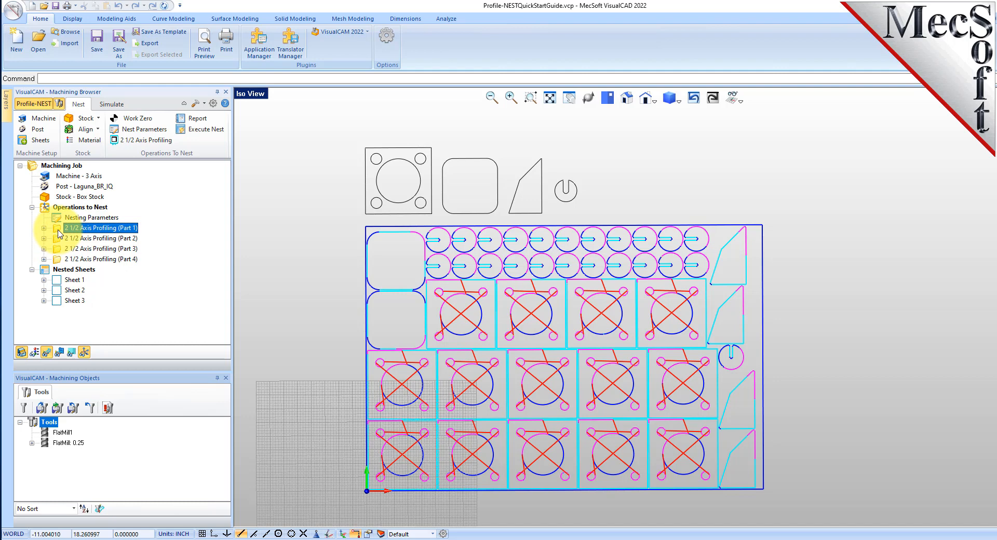
{"action": "left_click", "coordinate": [56, 283]}
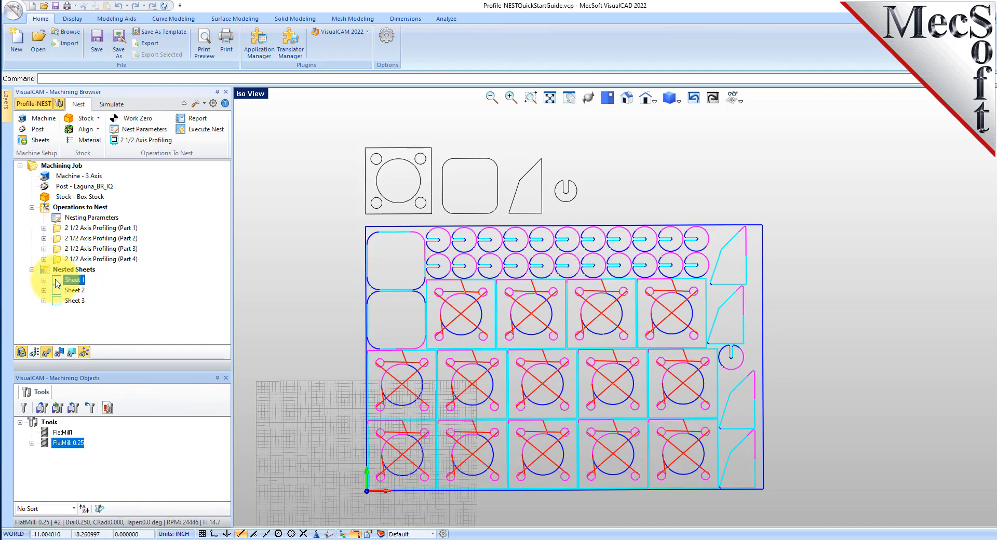
{"action": "left_click", "coordinate": [59, 229]}
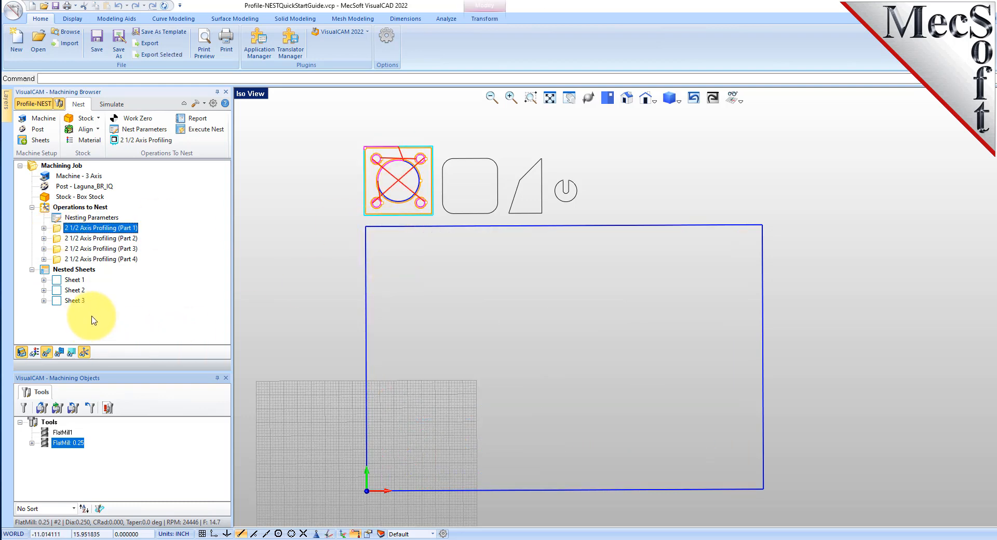
{"action": "left_click", "coordinate": [45, 197]}
{"action": "double_click", "coordinate": [45, 198]}
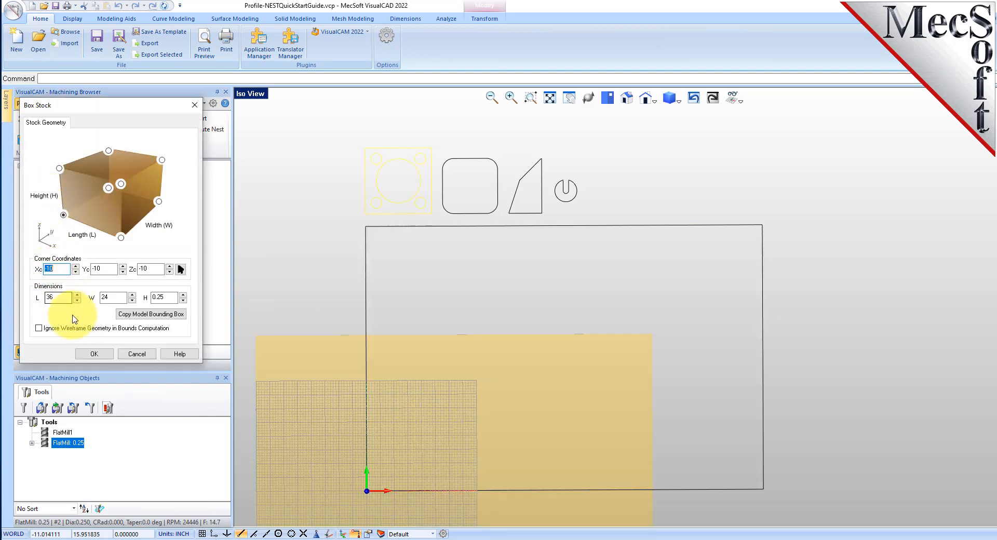
{"action": "type", "text": "32"}
{"action": "left_click", "coordinate": [95, 355]}
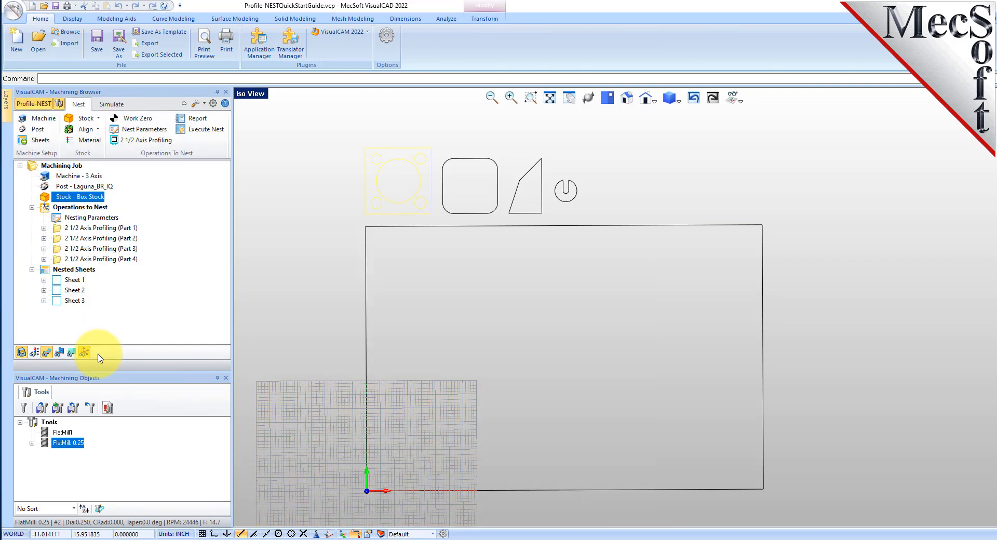
Align the stock to the part with bottom Z alignment and south west XY alignment.
{"action": "left_click", "coordinate": [91, 131]}
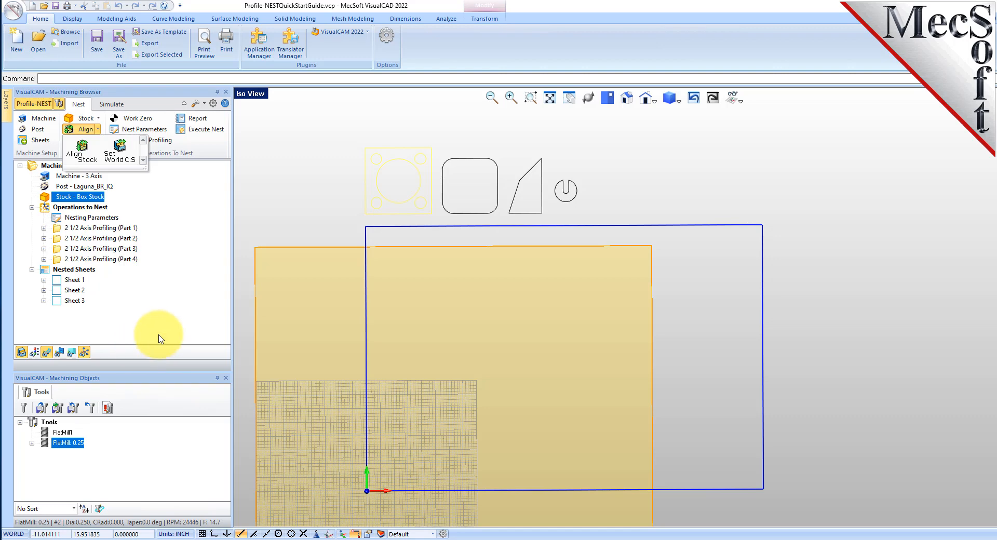
{"action": "left_click", "coordinate": [82, 151]}
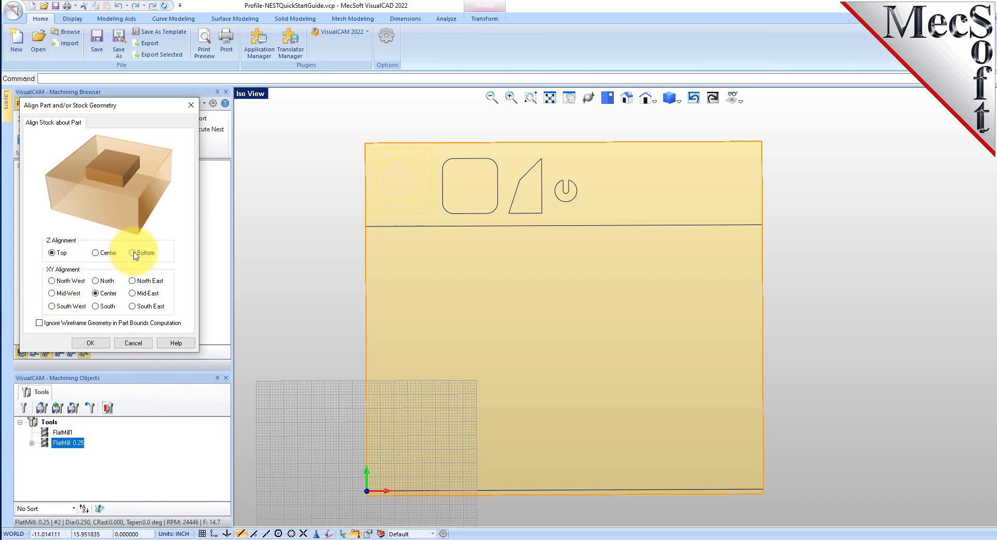
{"action": "left_click", "coordinate": [133, 253]}
{"action": "left_click", "coordinate": [51, 306]}
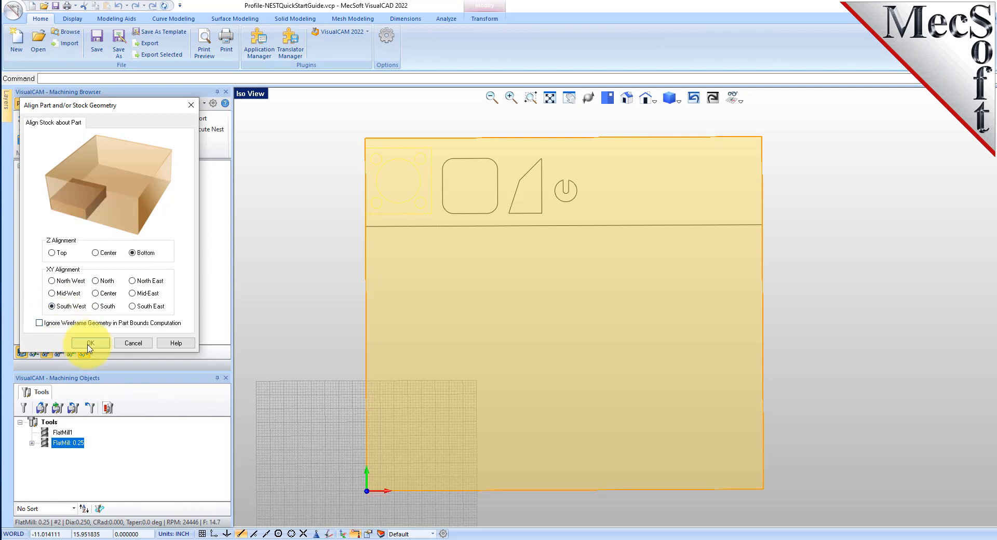
{"action": "left_click", "coordinate": [90, 343]}
Simulate the Part 1 profiling operation with simulation by moves enabled, and inspect the cut in an isometric view.
{"action": "left_click", "coordinate": [112, 105]}
{"action": "left_click", "coordinate": [103, 227]}
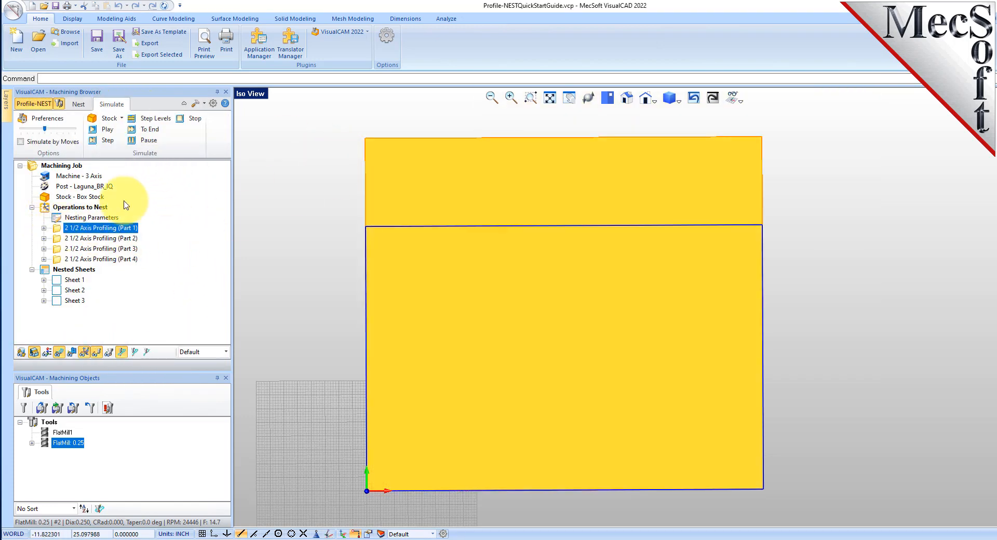
{"action": "left_click", "coordinate": [107, 131]}
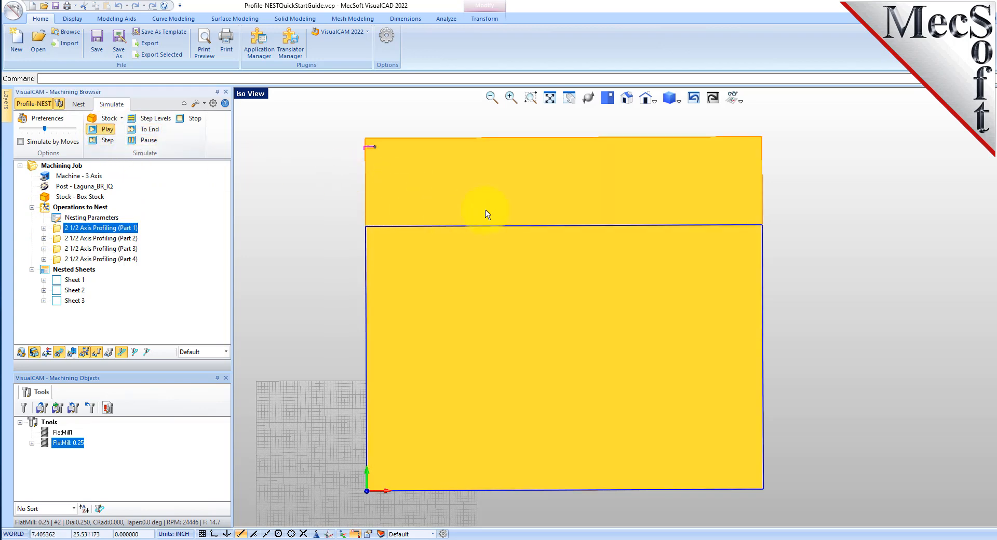
{"action": "left_click", "coordinate": [21, 142]}
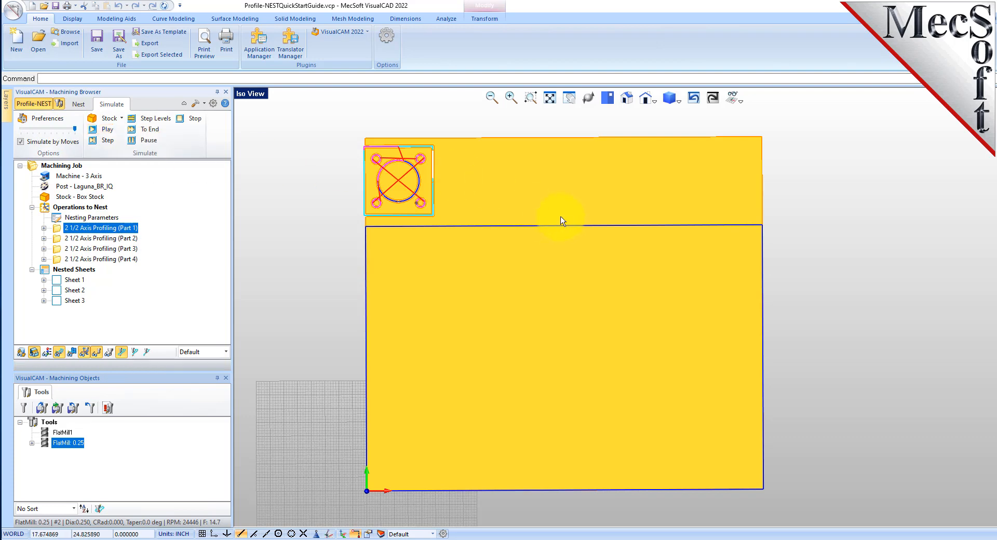
{"action": "scroll", "coordinate": [377, 157], "scroll_direction": "up", "scroll_amount": 3}
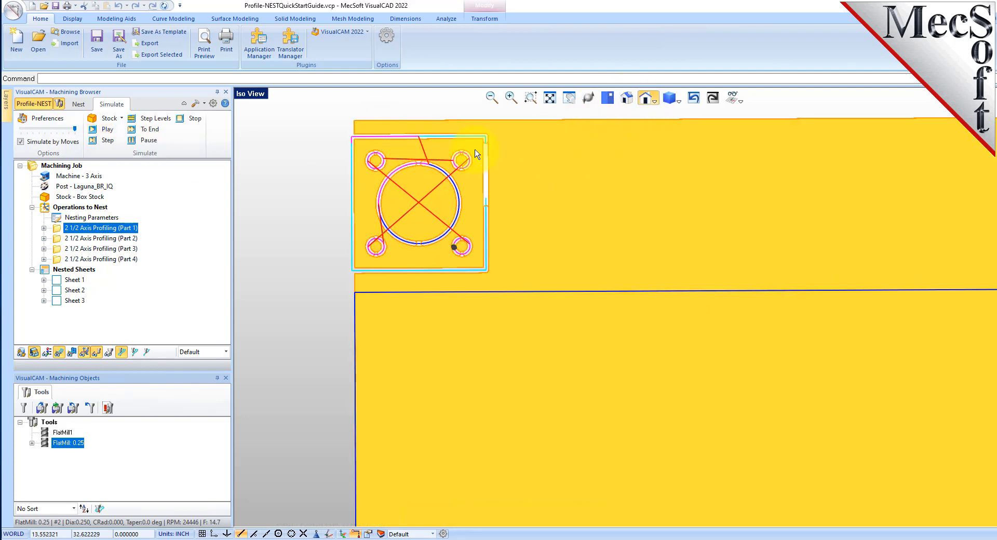
{"action": "scroll", "coordinate": [379, 136], "scroll_direction": "up", "scroll_amount": 2}
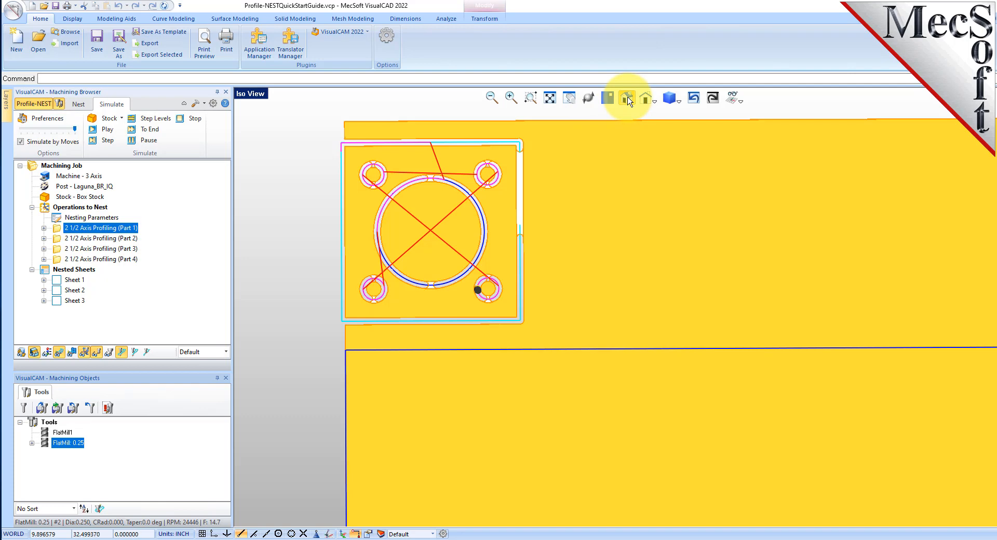
{"action": "left_click", "coordinate": [627, 98]}
{"action": "scroll", "coordinate": [670, 234], "scroll_direction": "up", "scroll_amount": 3}
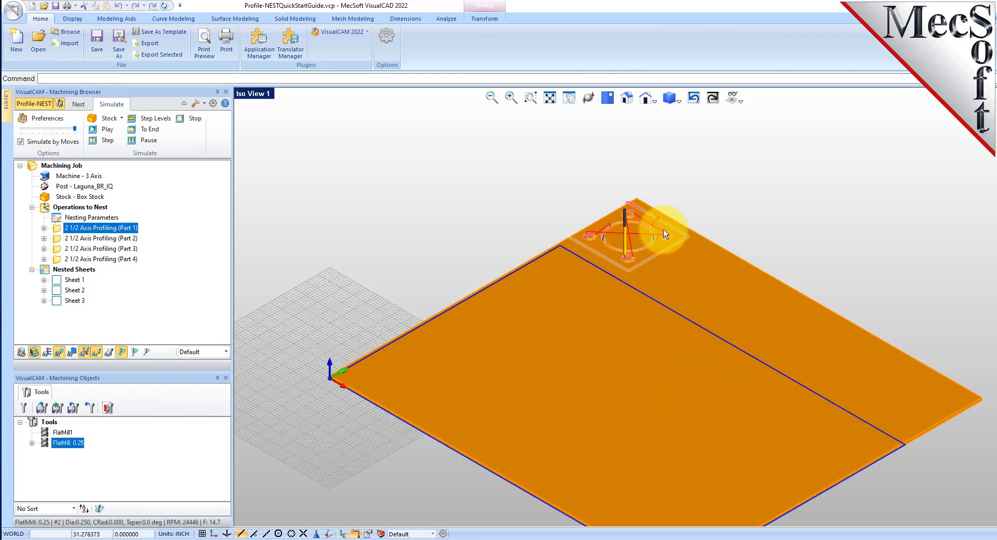
{"action": "scroll", "coordinate": [670, 234], "scroll_direction": "up", "scroll_amount": 2}
{"action": "scroll", "coordinate": [631, 228], "scroll_direction": "up", "scroll_amount": 2}
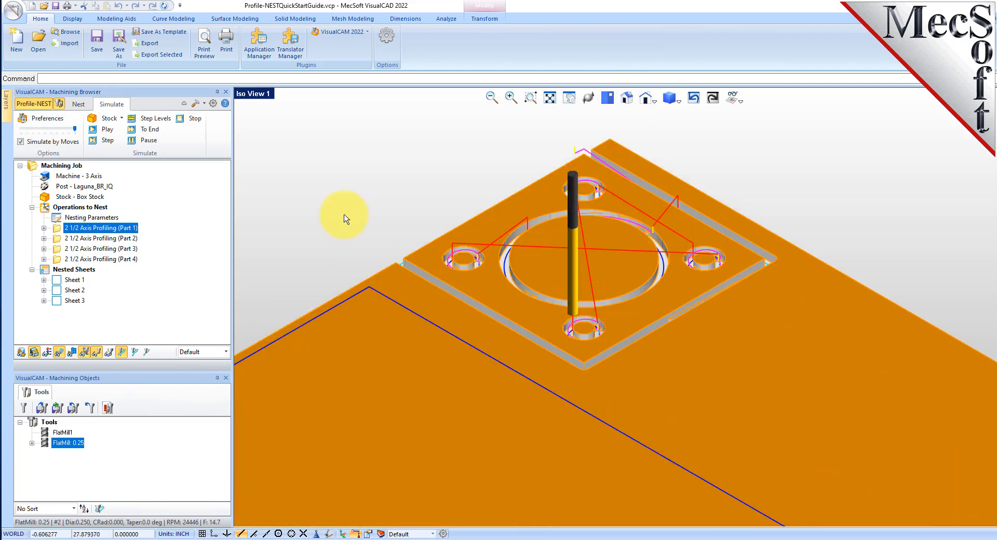
Simulate the profiling operations of Part 2, Part 3 and Part 4 in turn on the same stock.
{"action": "left_click", "coordinate": [57, 239]}
{"action": "left_click", "coordinate": [107, 131]}
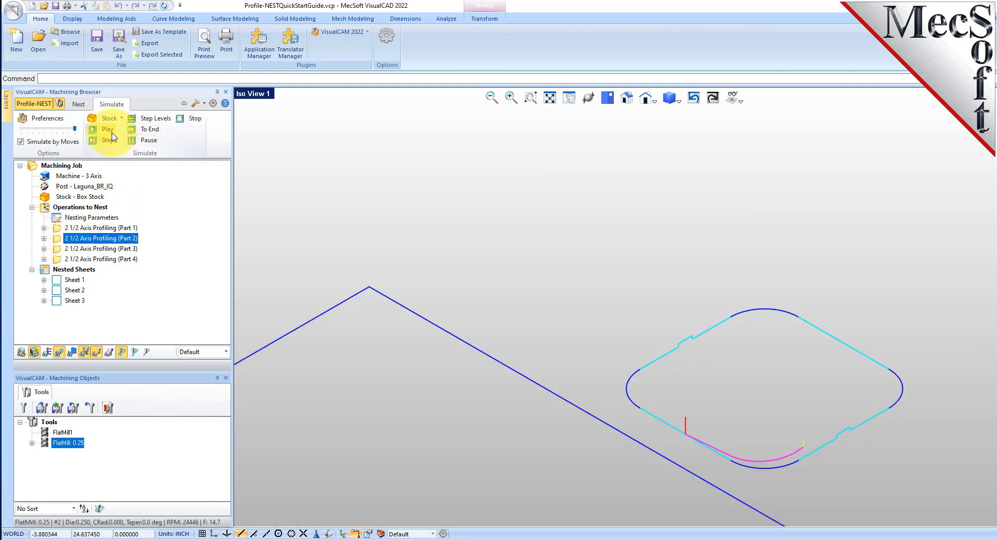
{"action": "left_click", "coordinate": [59, 248]}
{"action": "left_click", "coordinate": [107, 130]}
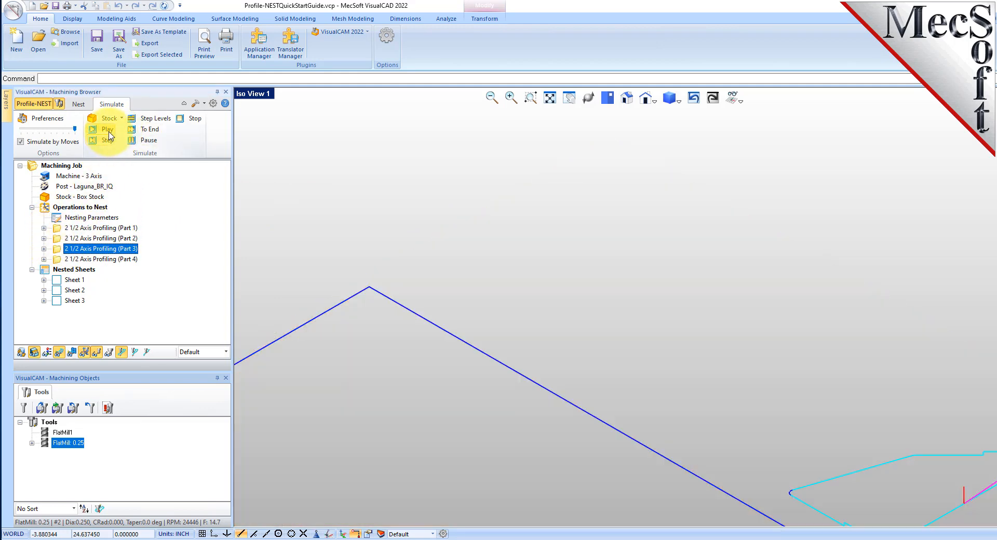
{"action": "left_click", "coordinate": [61, 260]}
{"action": "left_click", "coordinate": [107, 130]}
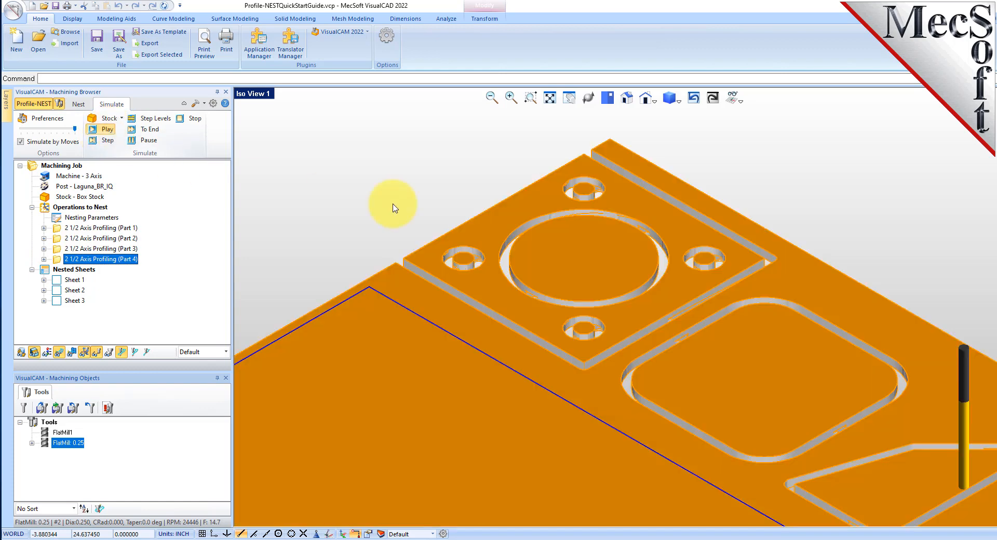
{"action": "scroll", "coordinate": [503, 217], "scroll_direction": "down", "scroll_amount": 2}
{"action": "scroll", "coordinate": [465, 151], "scroll_direction": "down", "scroll_amount": 3}
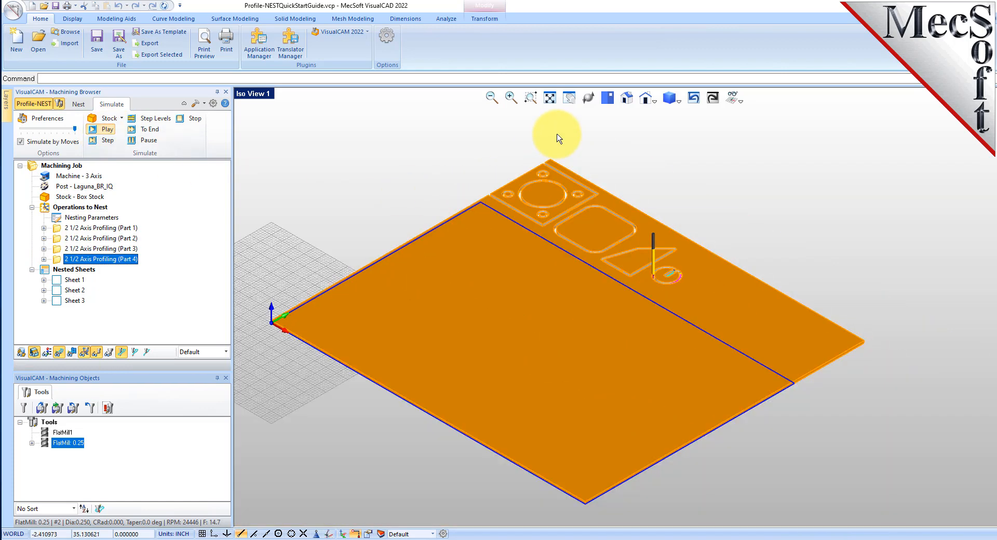
{"action": "scroll", "coordinate": [518, 189], "scroll_direction": "up", "scroll_amount": 3}
Confirm the simulation preferences and simulate the machining of nested Sheet 1, inspecting the cut stock from another angle.
{"action": "left_click", "coordinate": [73, 280]}
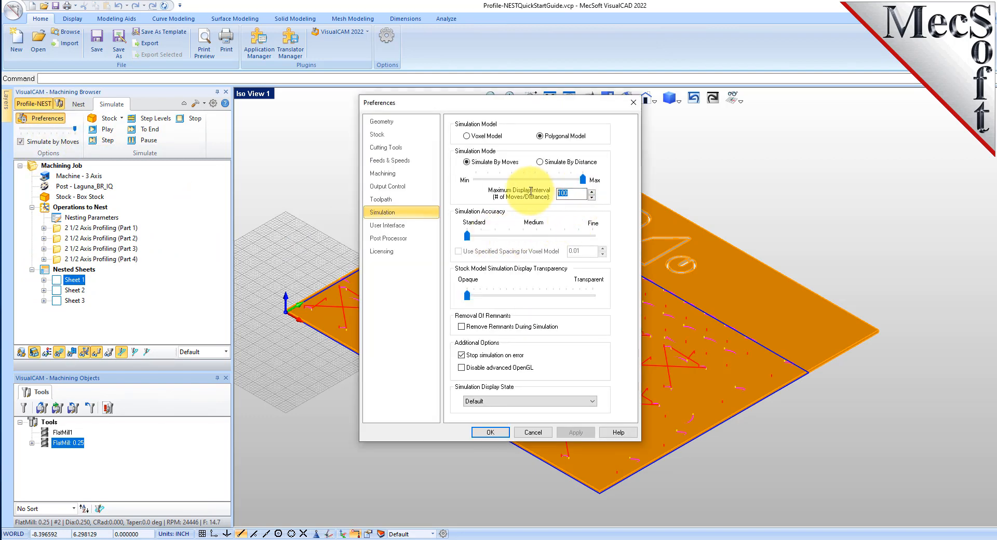
{"action": "left_click", "coordinate": [490, 432]}
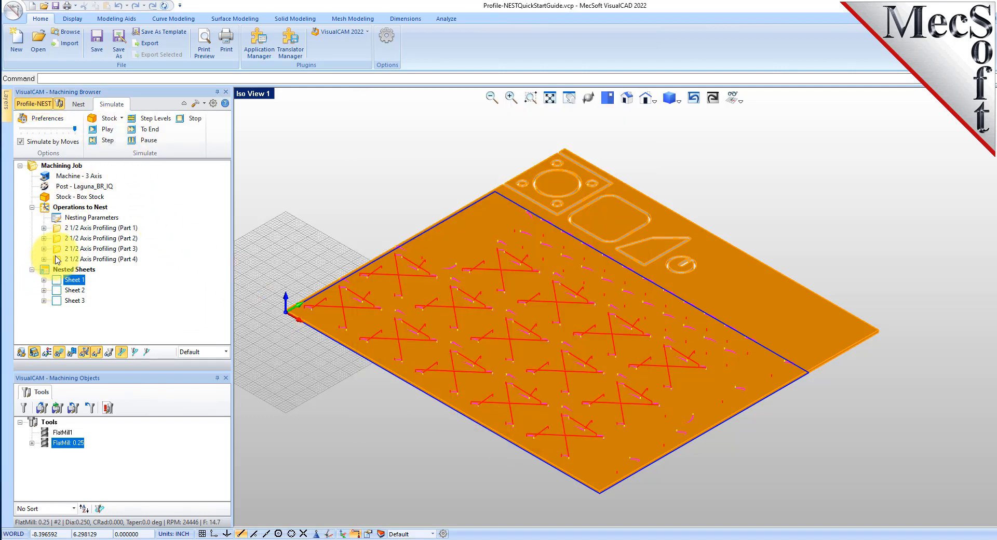
{"action": "left_click", "coordinate": [107, 130]}
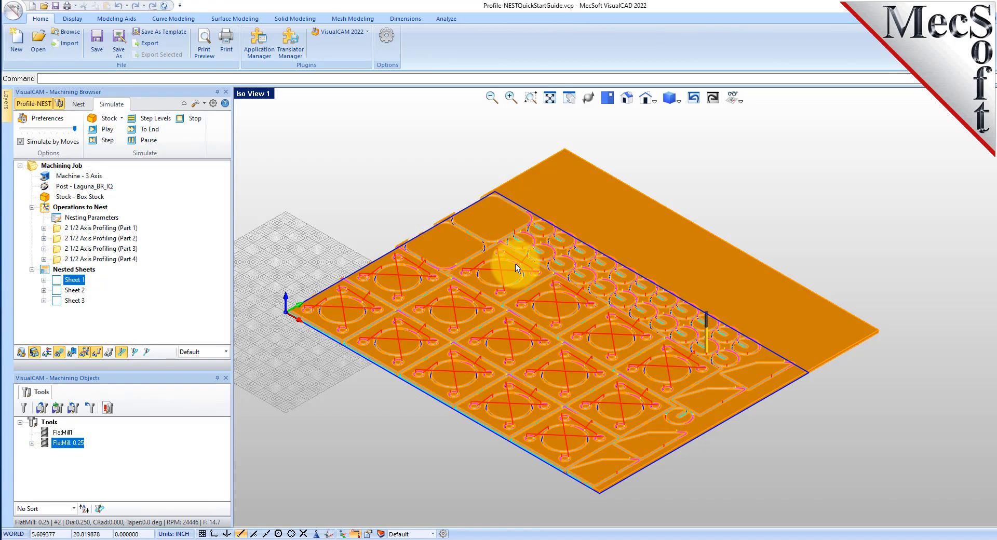
{"action": "middle_click_drag", "start_coordinate": [517, 279], "coordinate": [382, 229]}
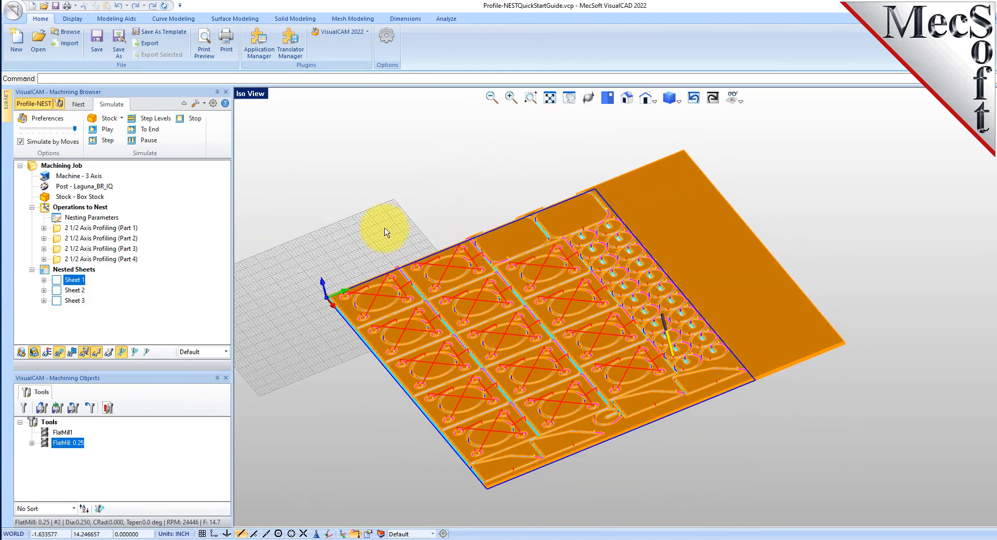
Create a new flat mill named FlatMill: 0.125 with 0.125 shank and tool diameters and tool number 3.
{"action": "left_click", "coordinate": [28, 411]}
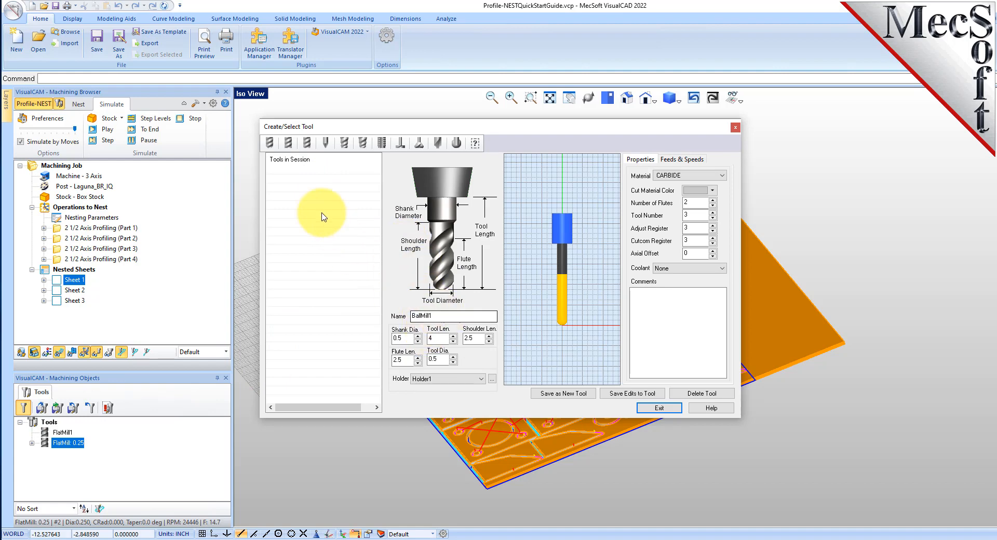
{"action": "left_click", "coordinate": [289, 143]}
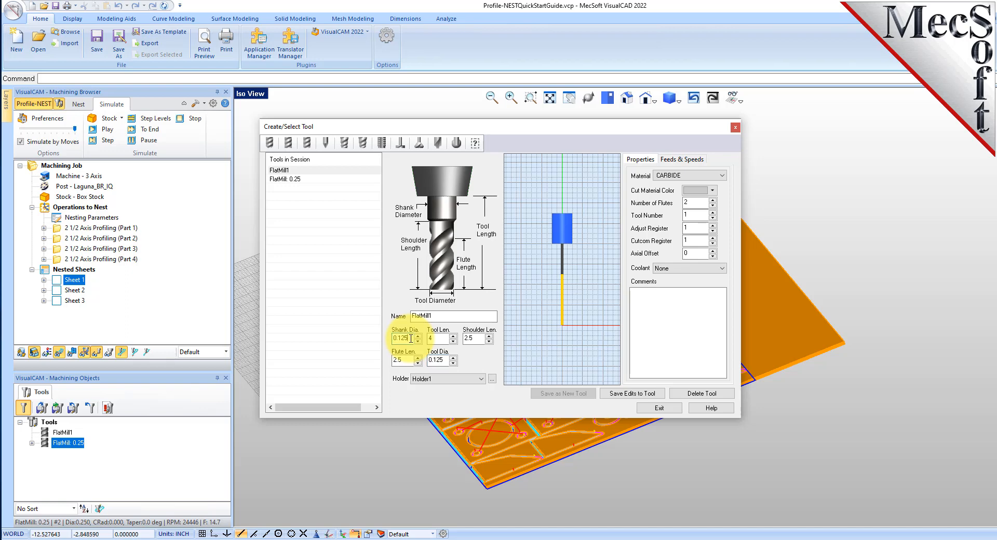
{"action": "left_click", "coordinate": [438, 315]}
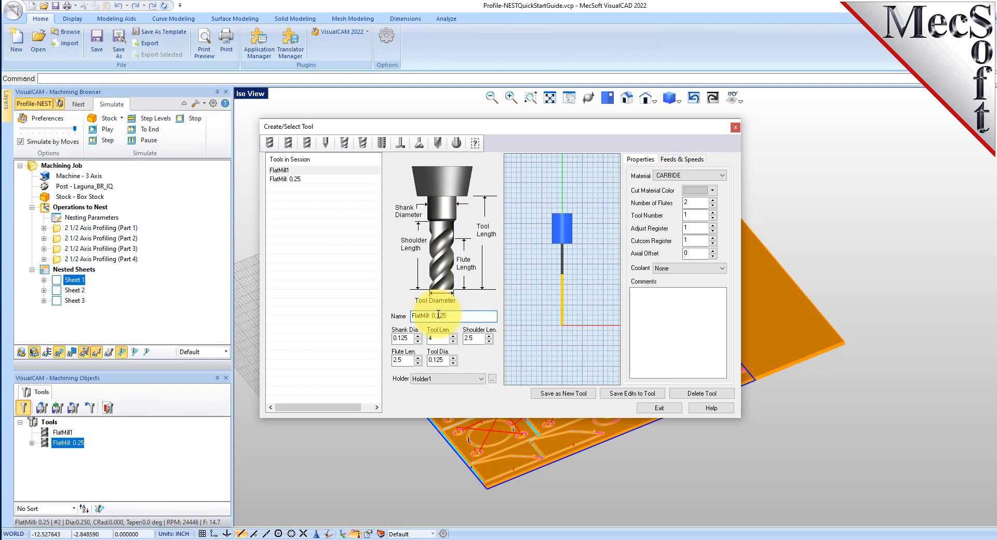
{"action": "double_click", "coordinate": [703, 215]}
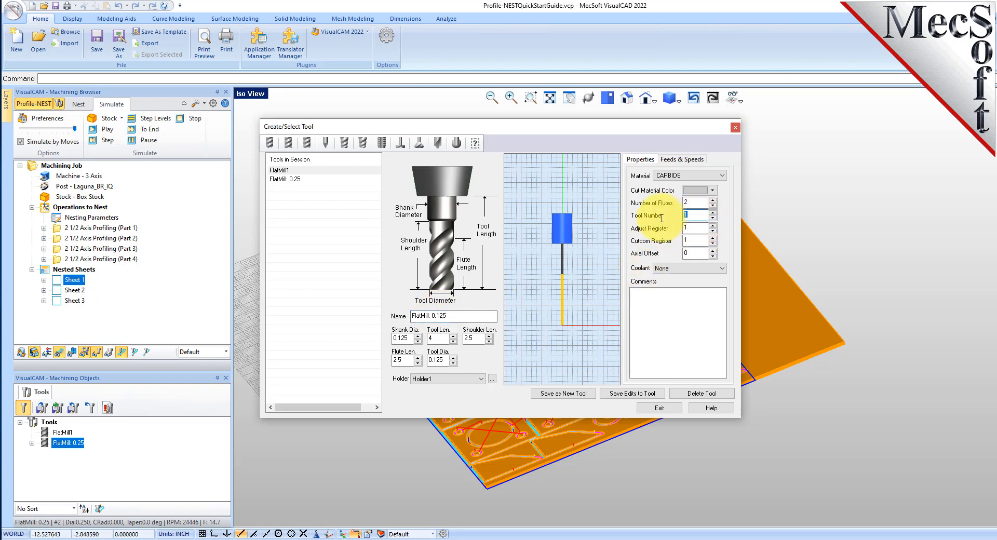
{"action": "type", "text": "2"}
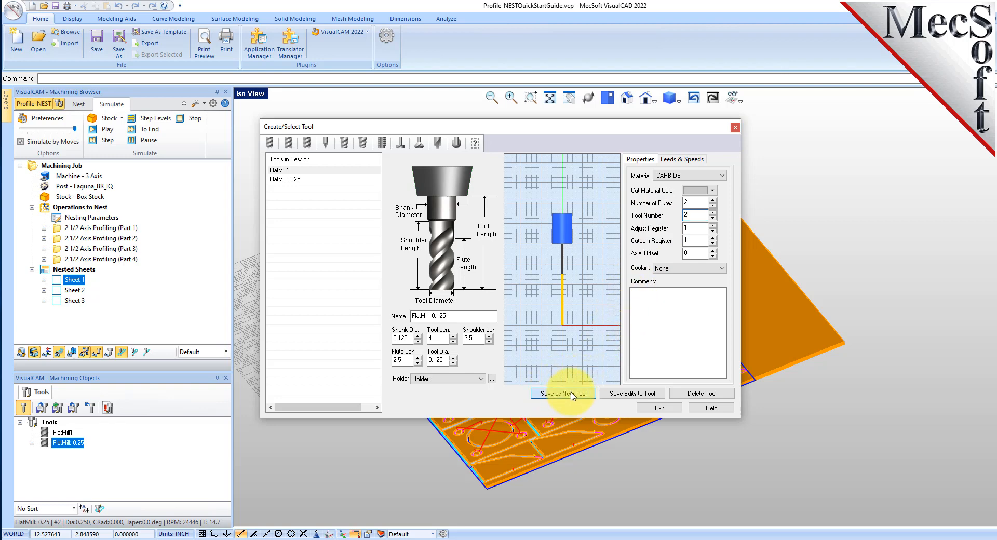
{"action": "left_click", "coordinate": [573, 396]}
{"action": "left_click", "coordinate": [541, 313]}
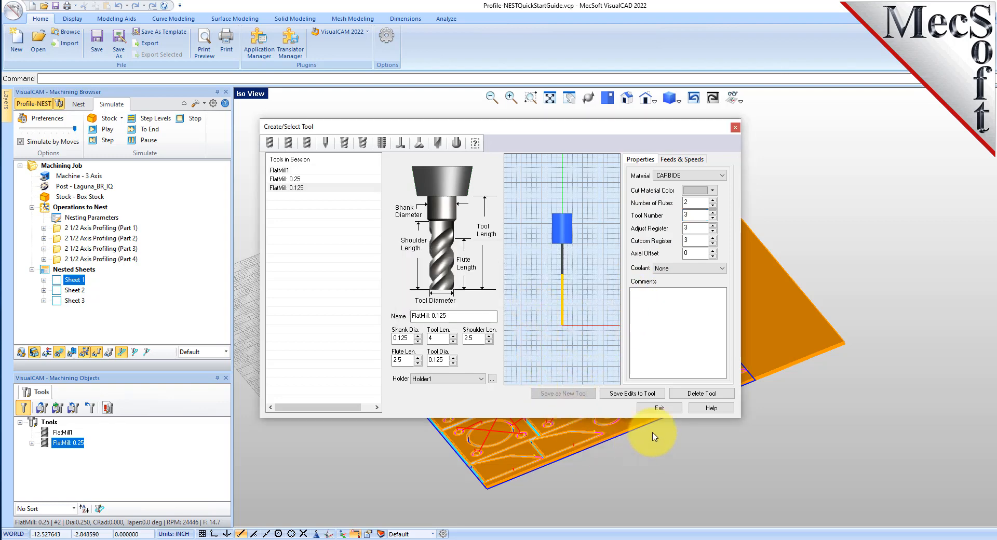
{"action": "left_click", "coordinate": [650, 408]}
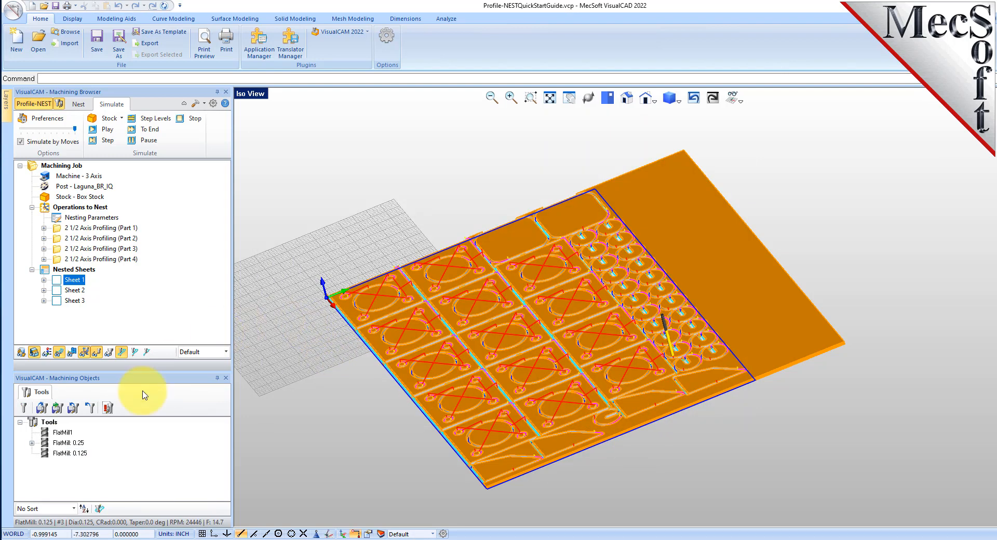
Change the tool of the Part 2 profiling operation to FlatMill: 0.125 and regenerate its toolpath.
{"action": "left_click", "coordinate": [55, 453]}
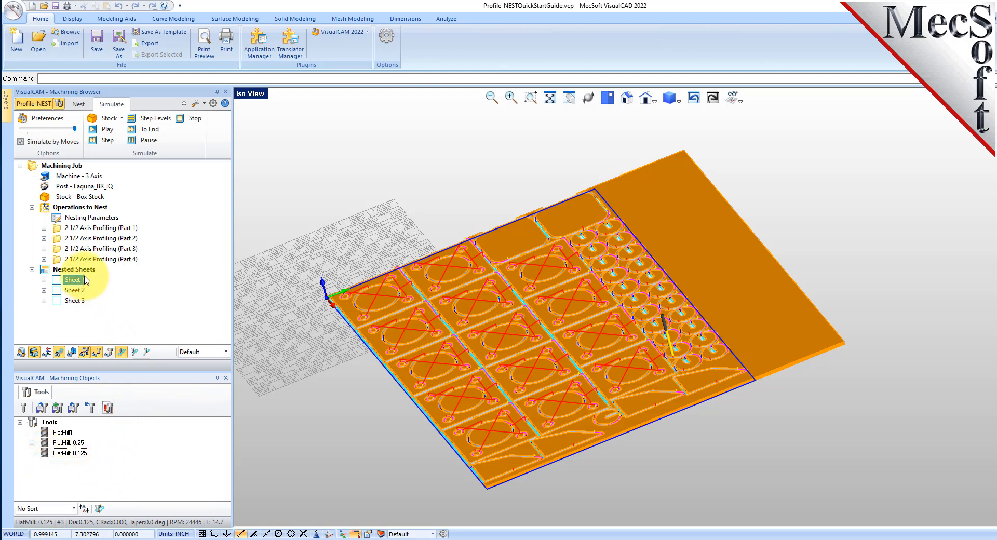
{"action": "left_click", "coordinate": [59, 242]}
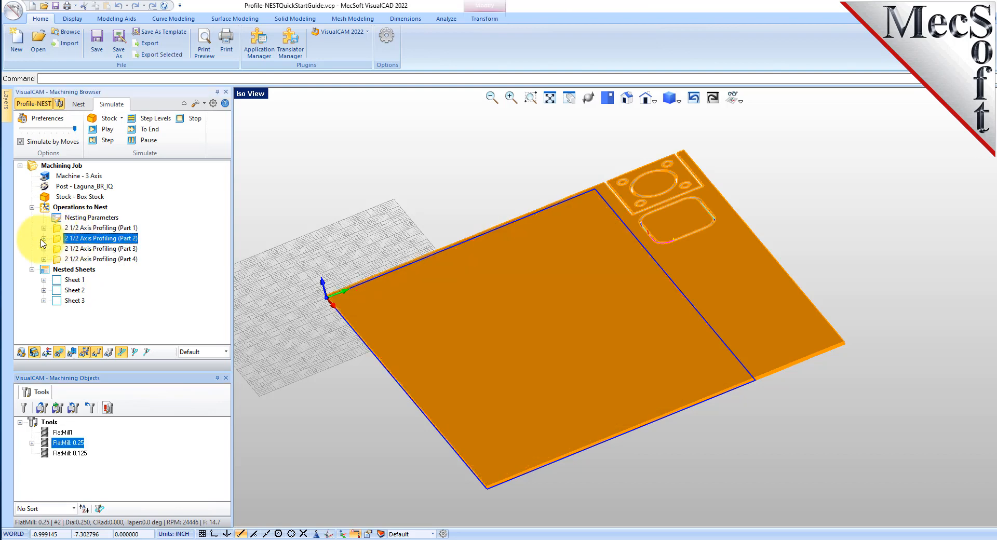
{"action": "left_click", "coordinate": [43, 238]}
{"action": "left_click", "coordinate": [78, 259]}
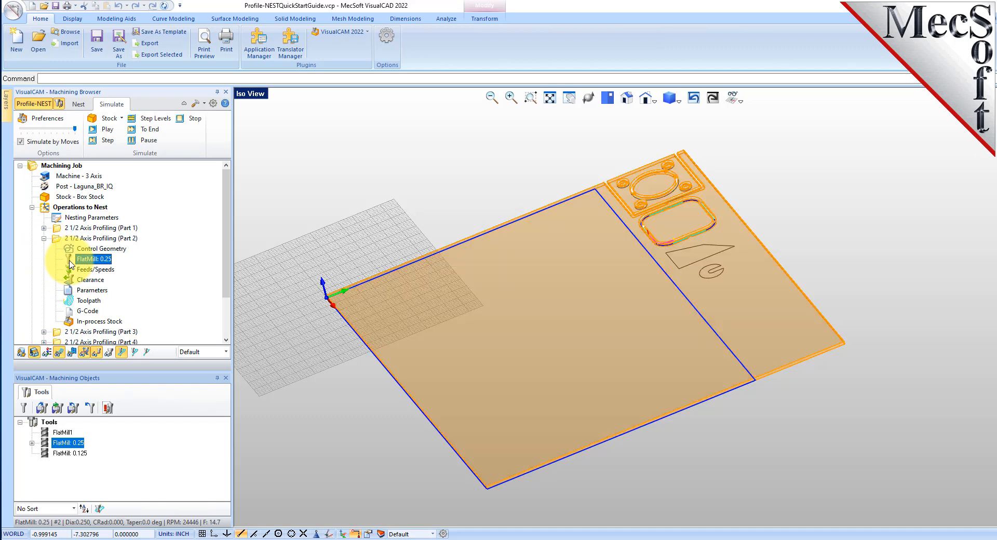
{"action": "double_click", "coordinate": [70, 261]}
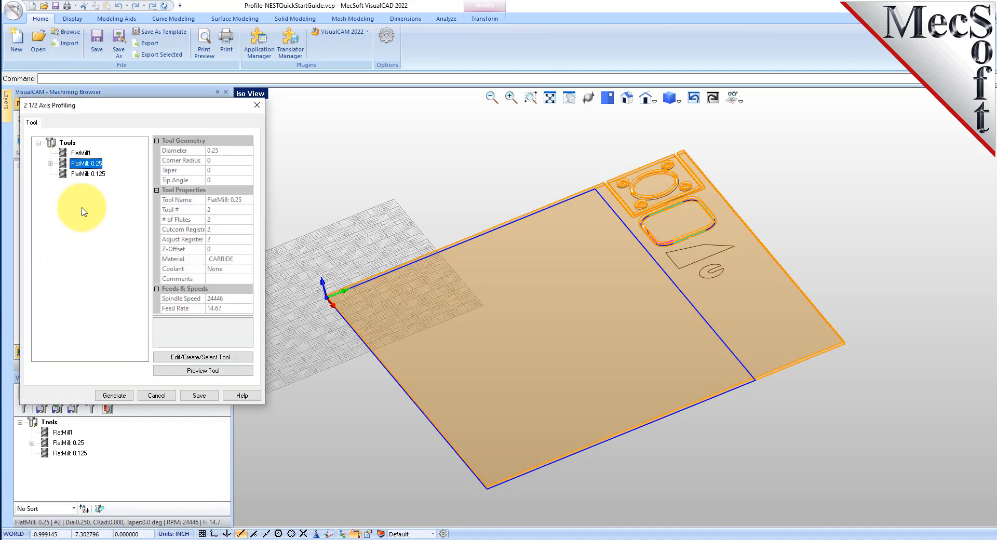
{"action": "left_click", "coordinate": [87, 174]}
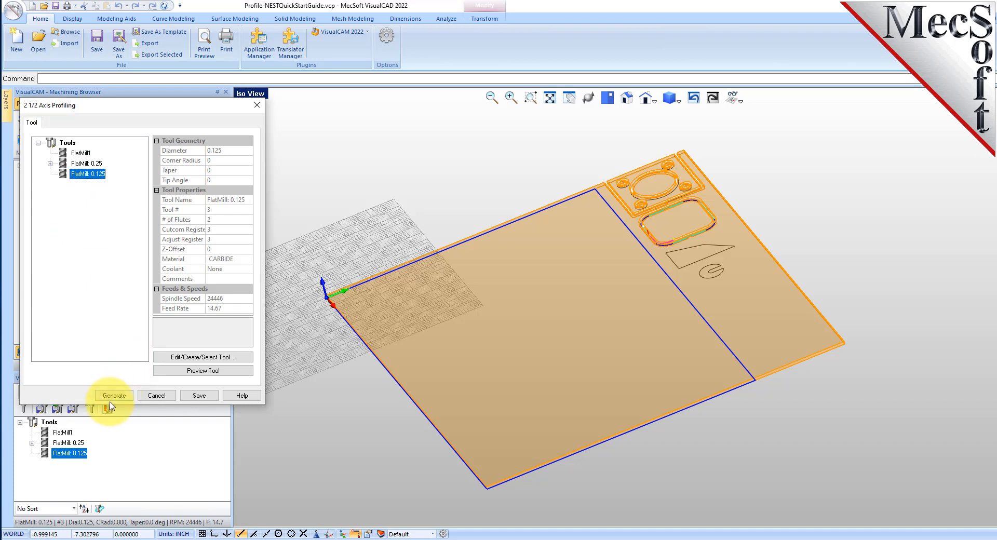
{"action": "left_click", "coordinate": [110, 396]}
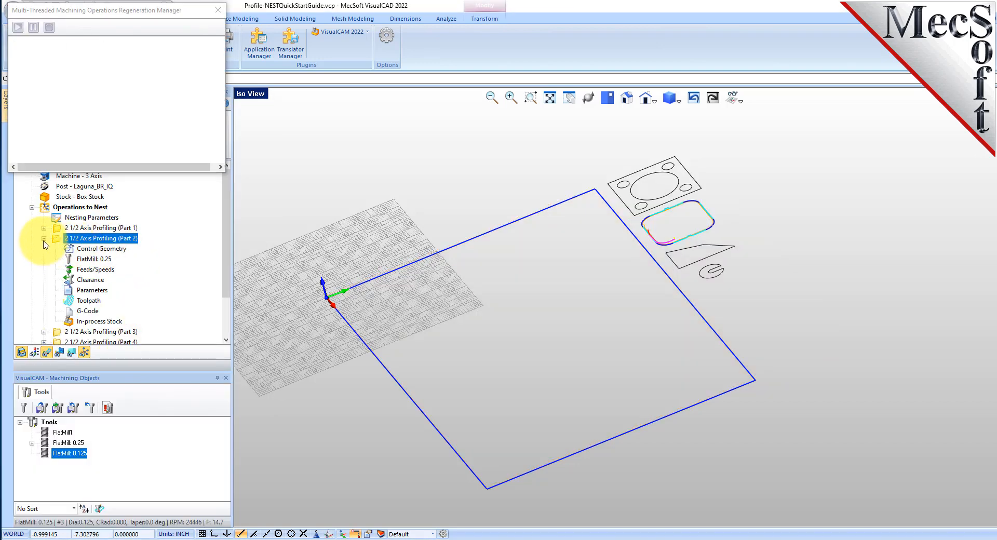
{"action": "left_click", "coordinate": [43, 238]}
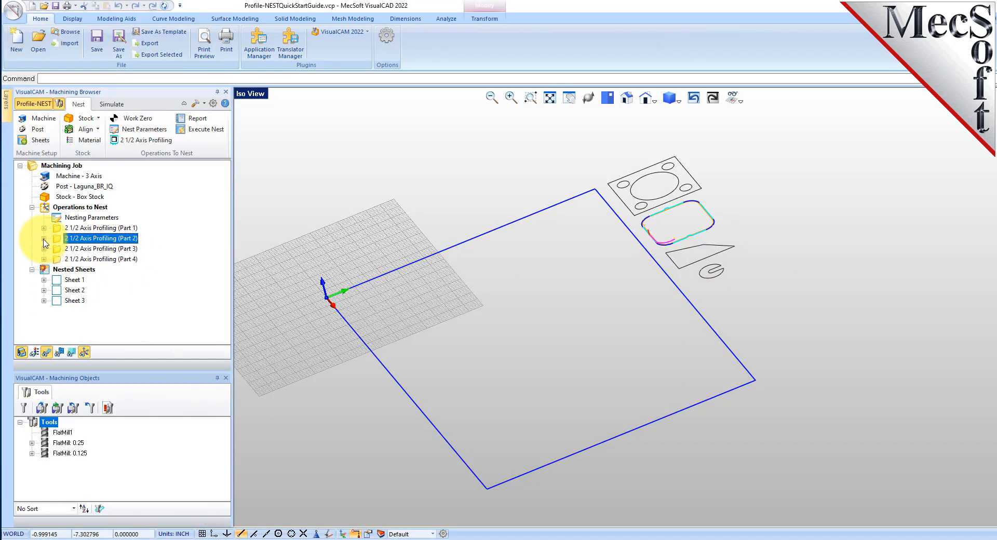
Execute the nest again from an isometric view, updating the sheet count from the estimated number of sheets first.
{"action": "left_click", "coordinate": [78, 270]}
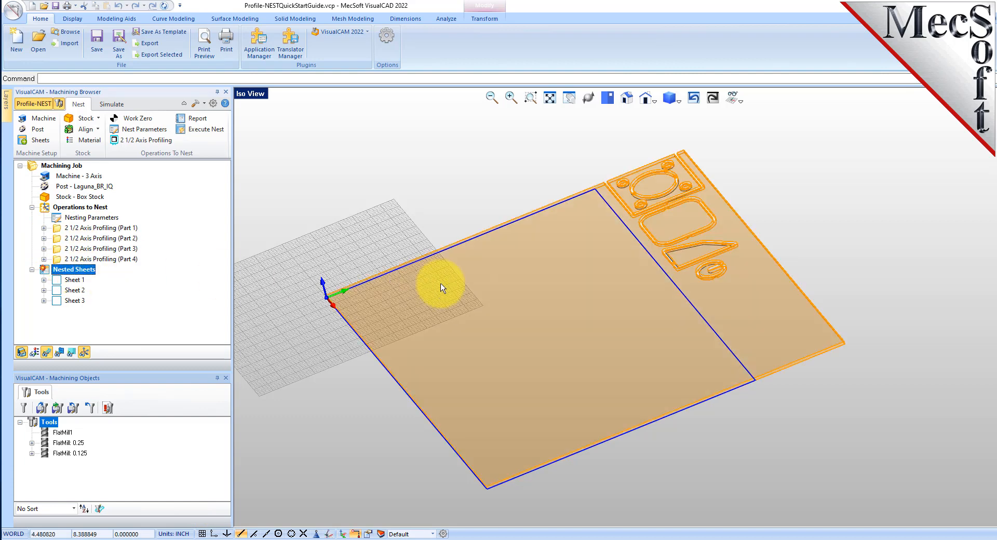
{"action": "left_click", "coordinate": [626, 102]}
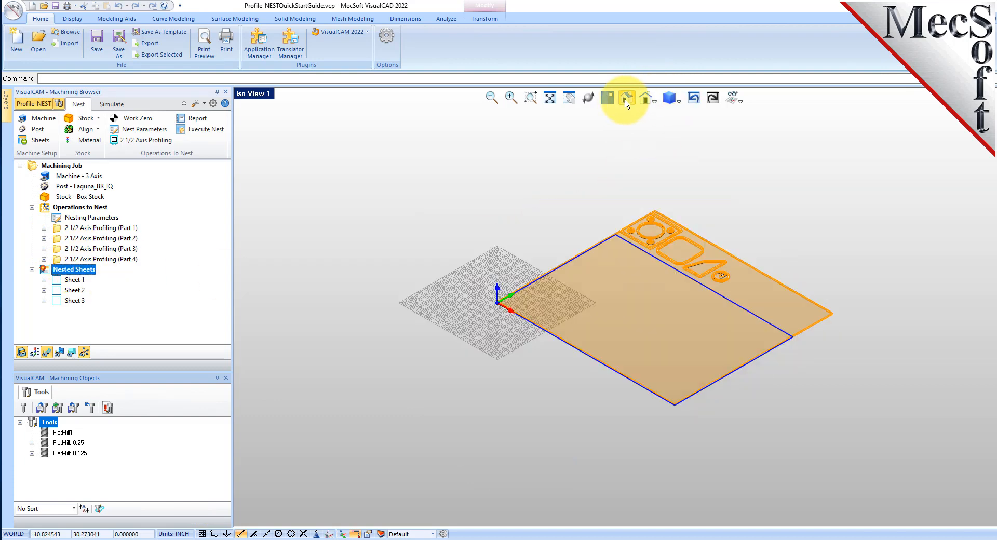
{"action": "scroll", "coordinate": [717, 267], "scroll_direction": "up", "scroll_amount": 2}
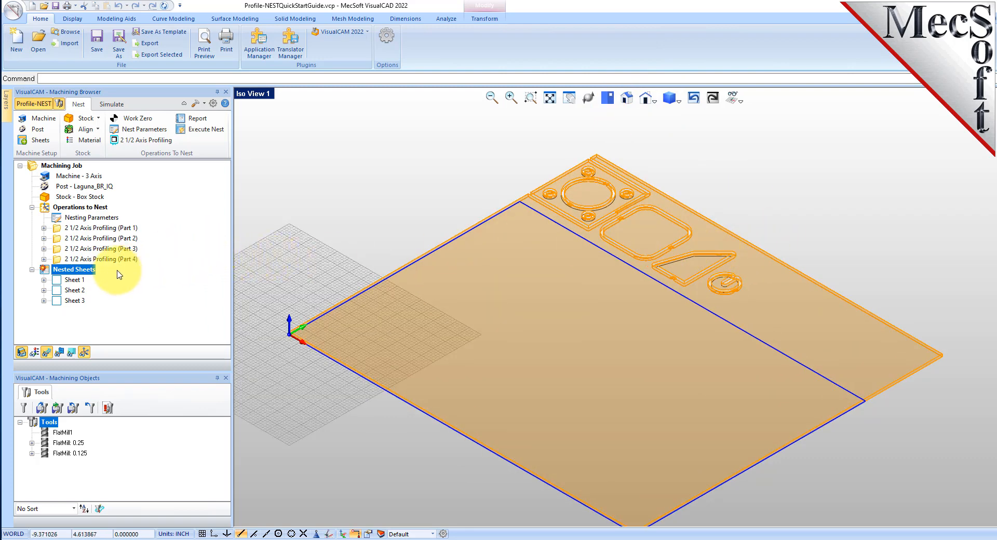
{"action": "right_click", "coordinate": [87, 273]}
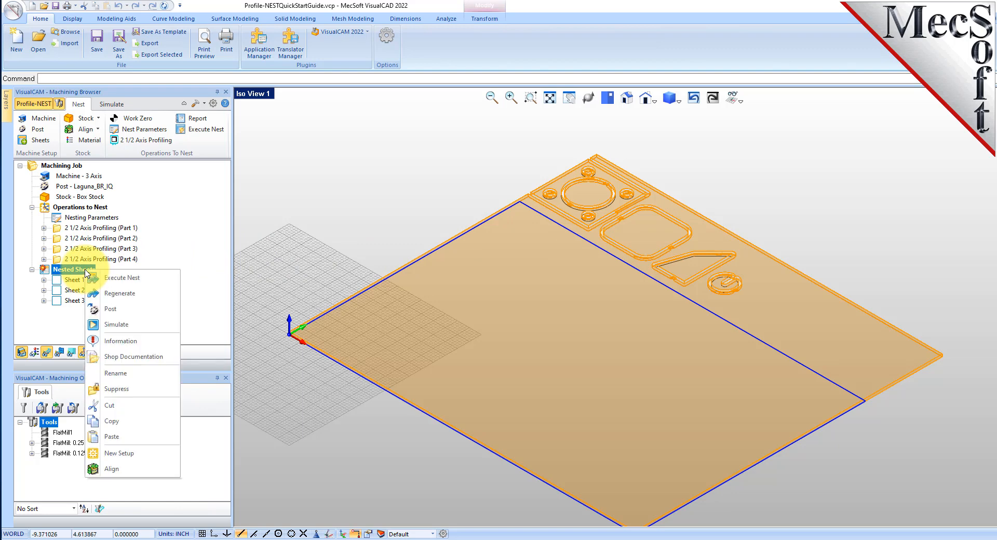
{"action": "left_click", "coordinate": [134, 278]}
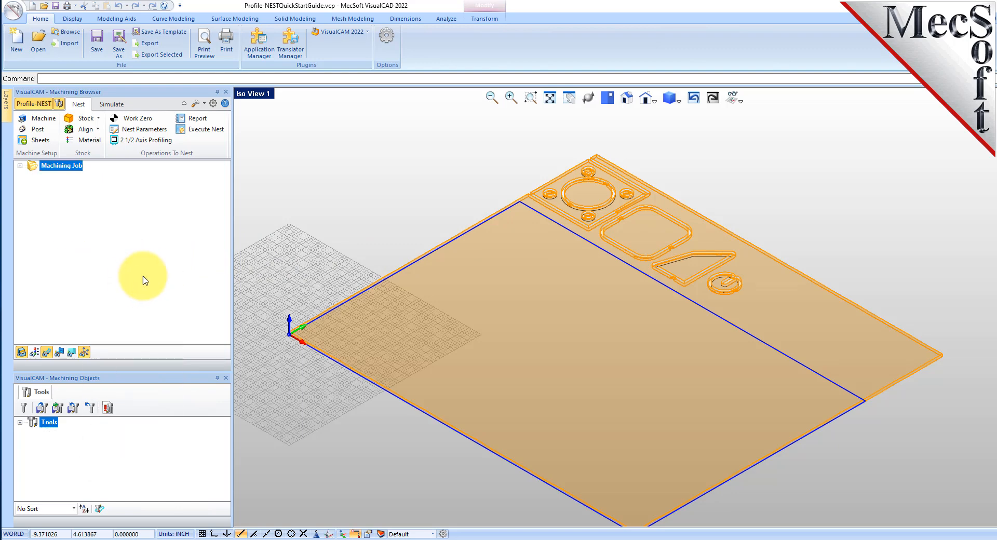
{"action": "left_click", "coordinate": [149, 131]}
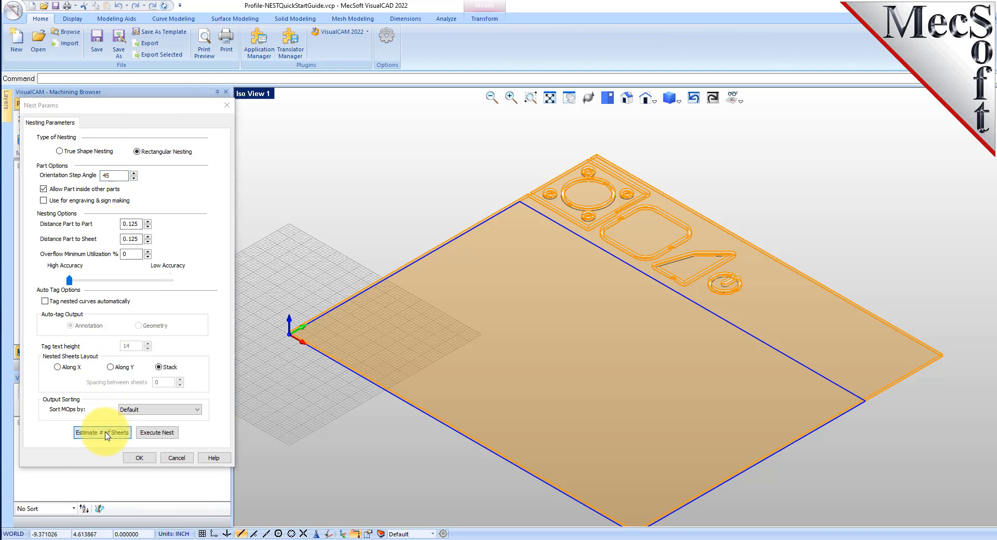
{"action": "left_click", "coordinate": [106, 433]}
{"action": "left_click", "coordinate": [132, 335]}
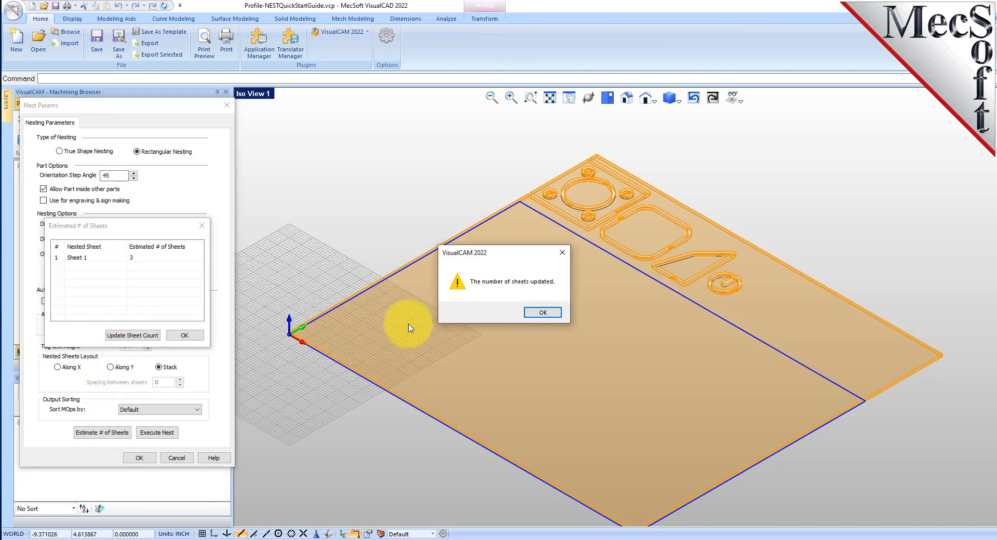
{"action": "left_click", "coordinate": [542, 312]}
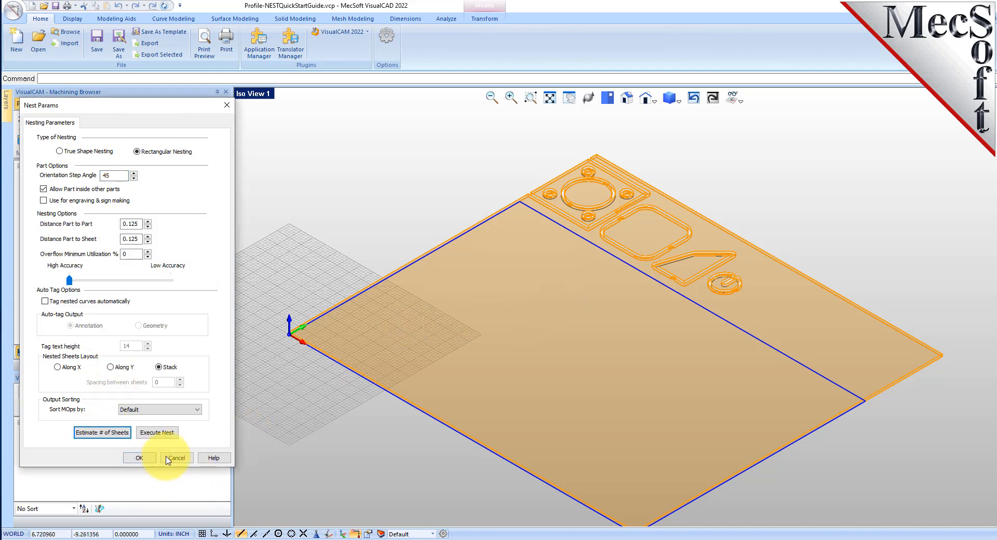
{"action": "left_click", "coordinate": [161, 435]}
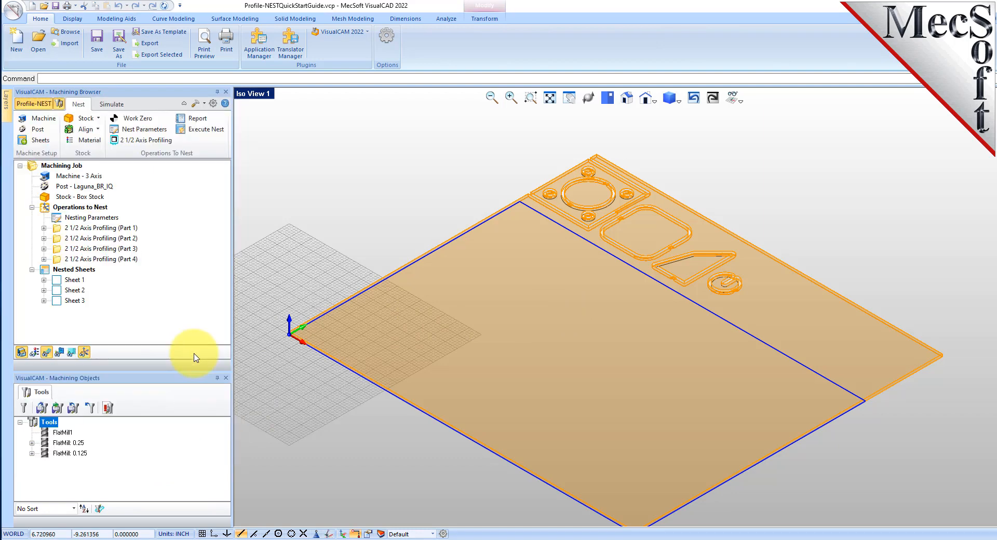
Inspect the updated toolpath layouts of the nested sheets, ending on Sheet 1.
{"action": "left_click", "coordinate": [68, 269]}
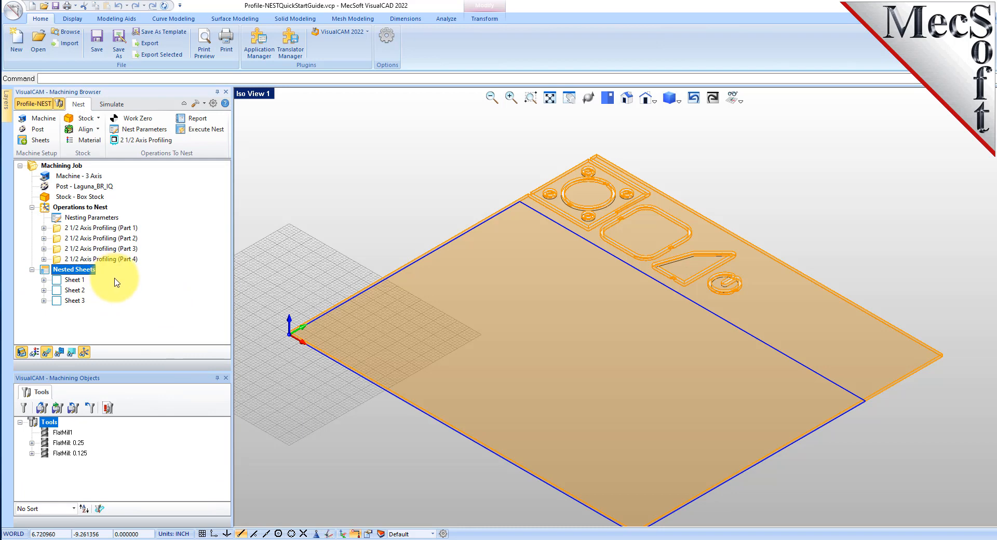
{"action": "left_click", "coordinate": [74, 280]}
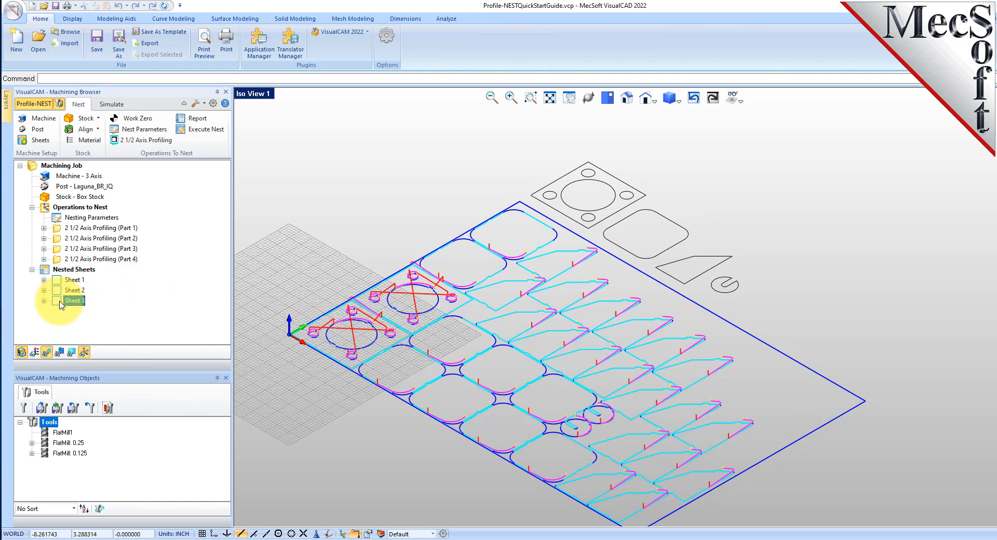
{"action": "left_click", "coordinate": [71, 280]}
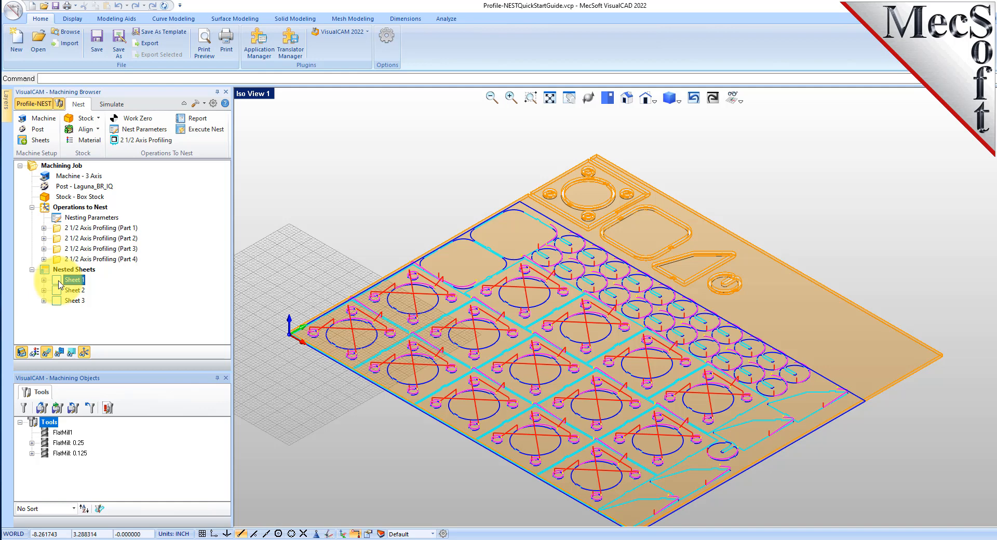
Review the nesting parameters and the commands available for the nested sheets.
{"action": "double_click", "coordinate": [61, 220]}
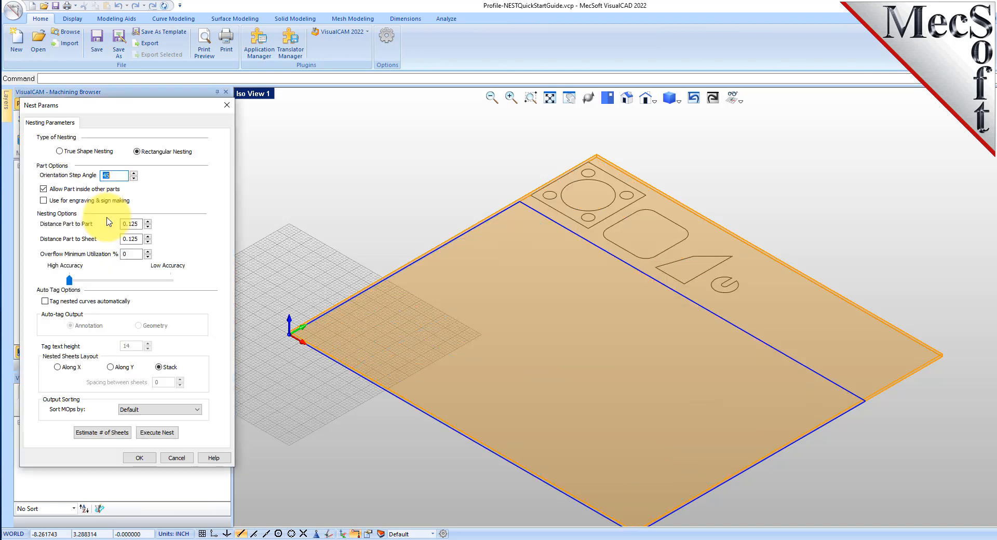
{"action": "left_click", "coordinate": [188, 460]}
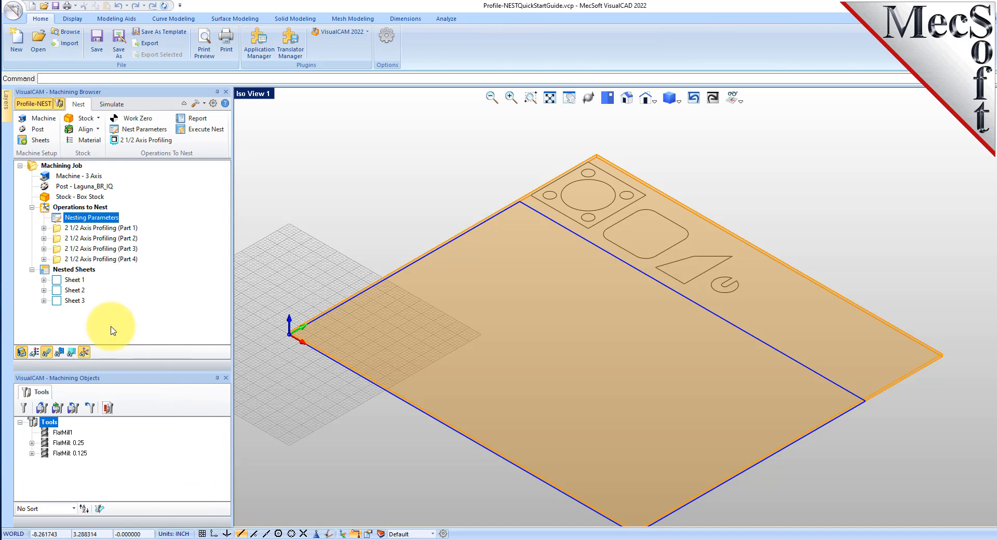
{"action": "left_click", "coordinate": [86, 272]}
{"action": "right_click", "coordinate": [87, 274]}
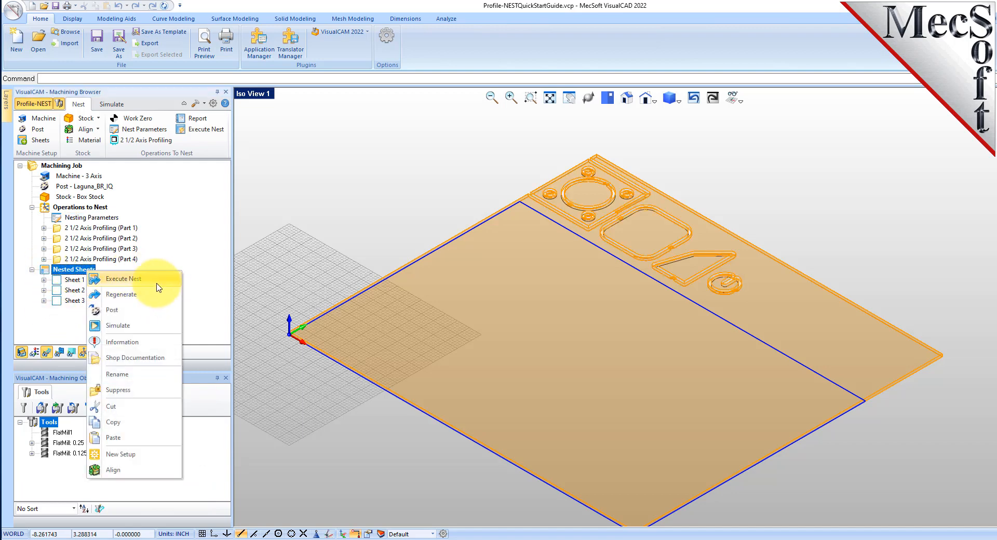
{"action": "left_click", "coordinate": [208, 254]}
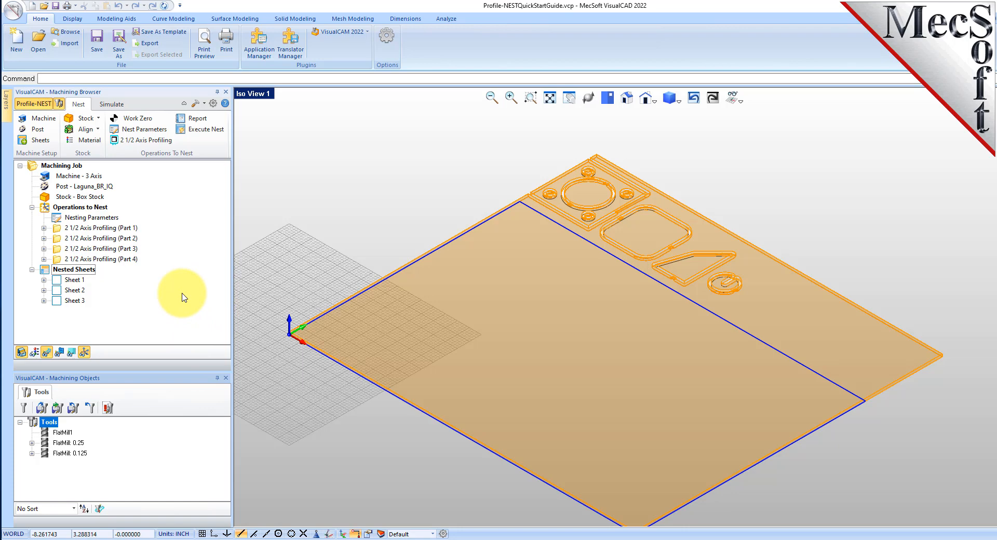
Expand Sheet 1 in an enlarged machining browser and examine the toolpaths of its individual Part 1 profiling operations through number 10.
{"action": "left_click", "coordinate": [45, 282]}
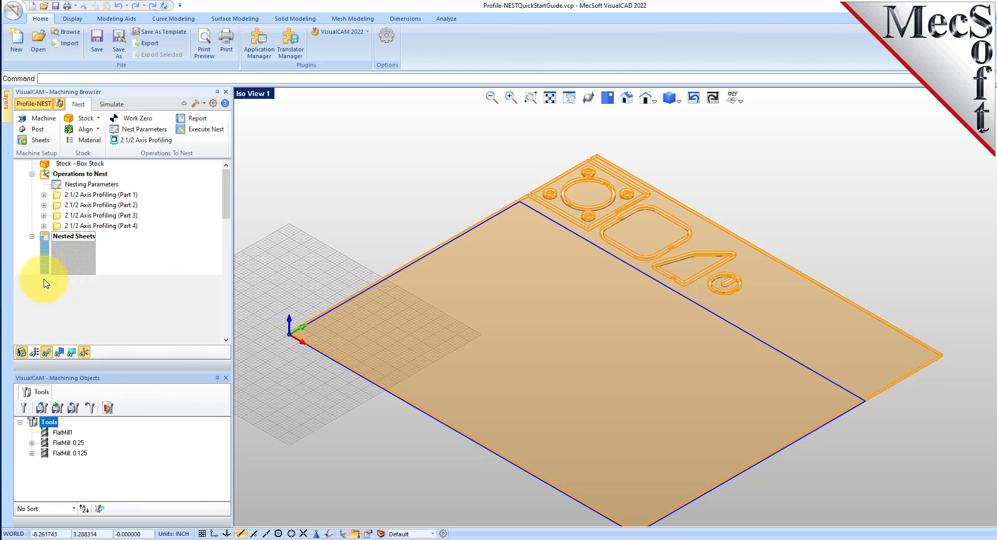
{"action": "left_click", "coordinate": [59, 104]}
{"action": "left_click", "coordinate": [104, 176]}
{"action": "left_click", "coordinate": [104, 185]}
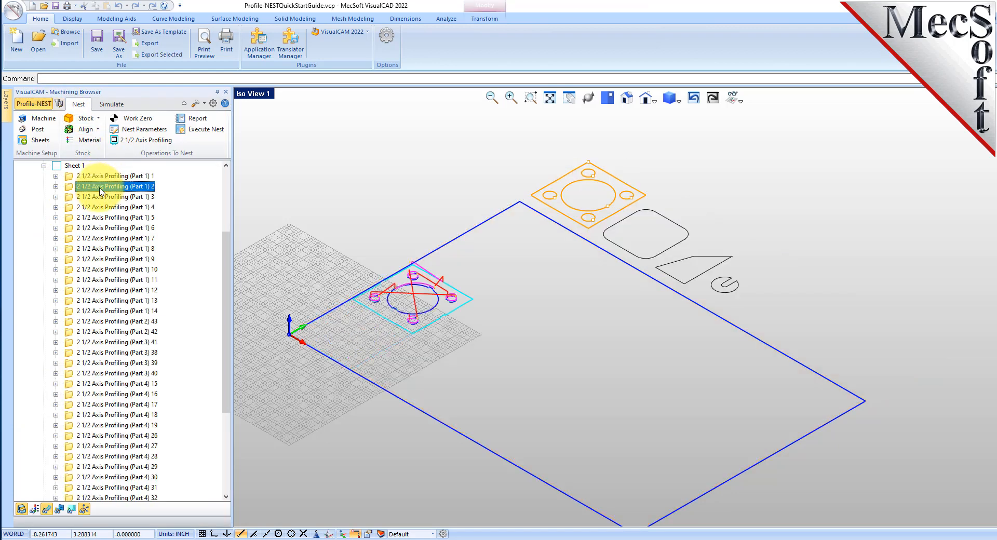
{"action": "left_click", "coordinate": [106, 198]}
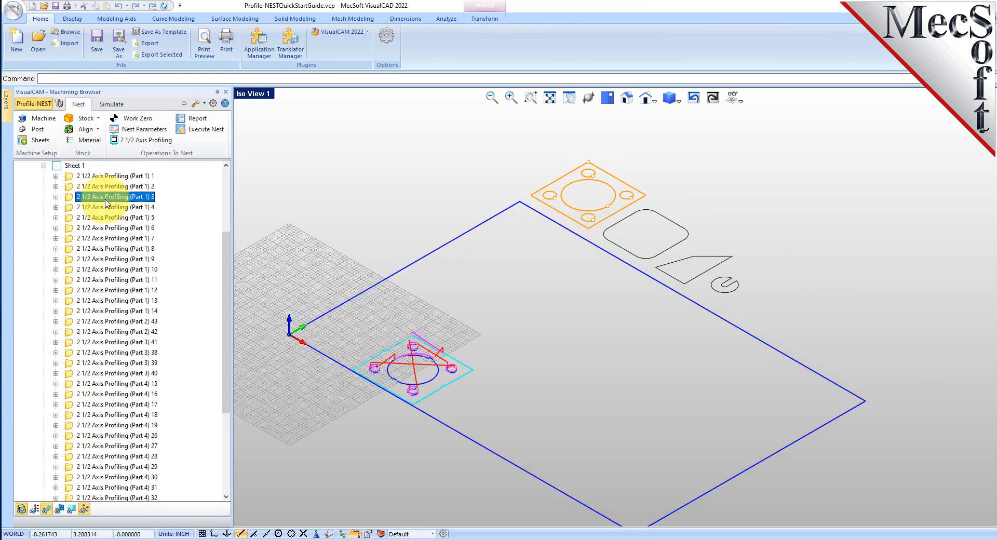
{"action": "key", "text": "Down"}
{"action": "key", "text": "Down"}
{"action": "key", "text": "Down"}
{"action": "key", "text": "Down"}
{"action": "key", "text": "Down"}
{"action": "key", "text": "Down"}
{"action": "key", "text": "Down"}
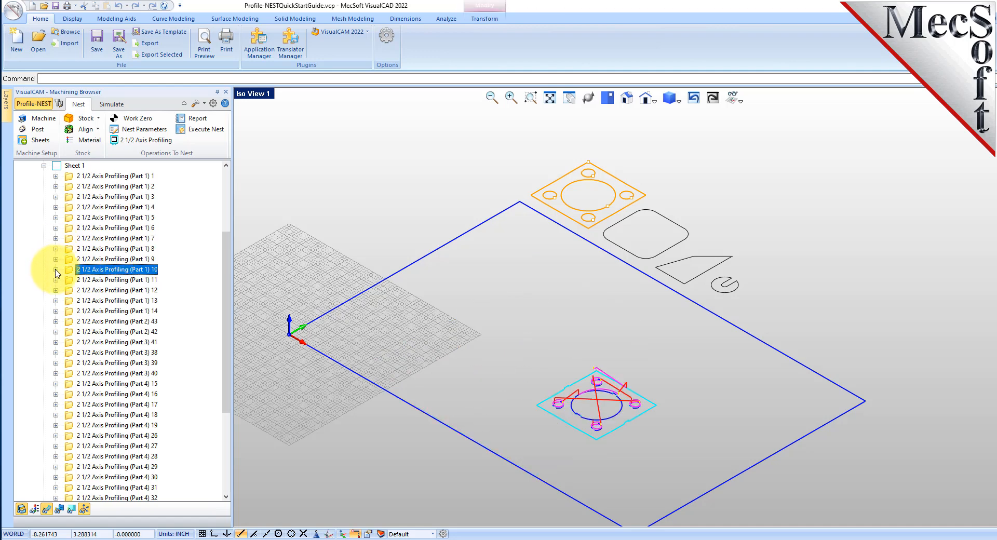
Examine the components and available commands of Part 1 profiling operation 10 on Sheet 1.
{"action": "left_click", "coordinate": [55, 269]}
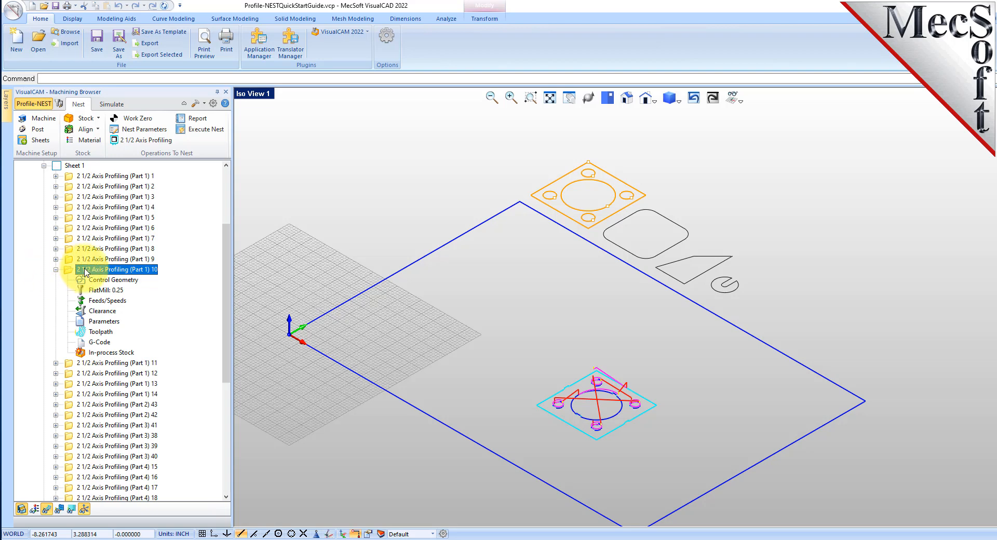
{"action": "right_click", "coordinate": [85, 272]}
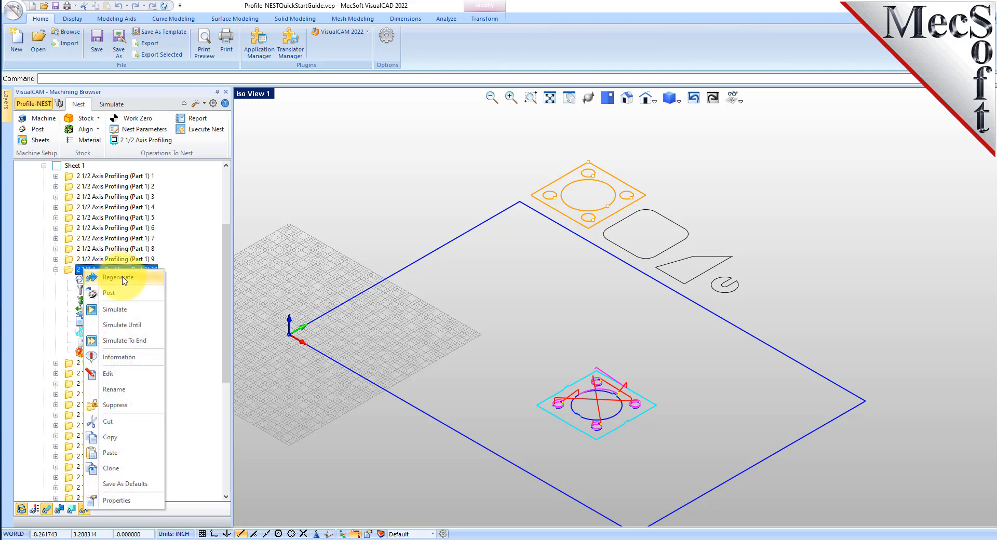
{"action": "left_click", "coordinate": [124, 280]}
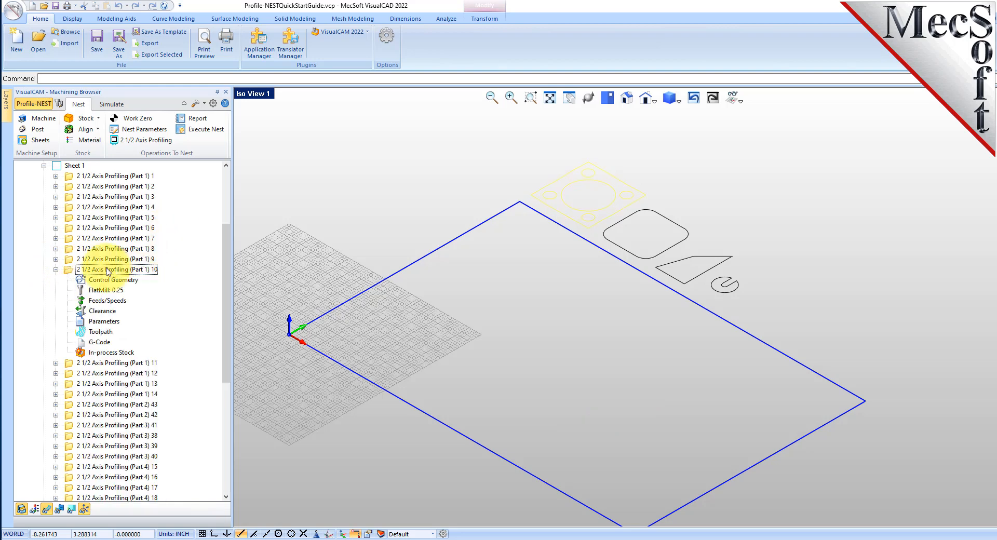
{"action": "left_click", "coordinate": [57, 269]}
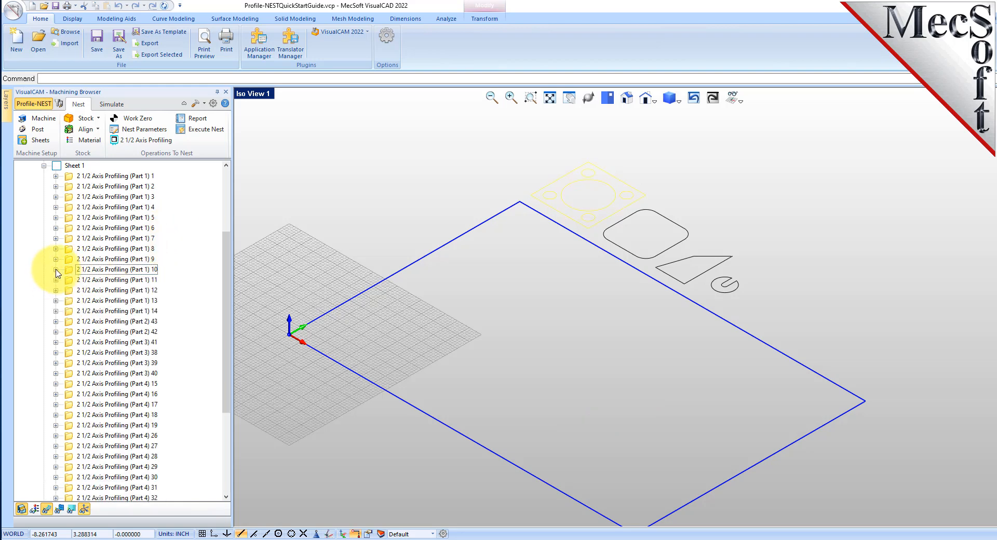
Look over the full operation list of Sheet 1, collapse it and view the sheet's complete nested toolpaths.
{"action": "scroll", "coordinate": [102, 294], "scroll_direction": "up", "scroll_amount": 4}
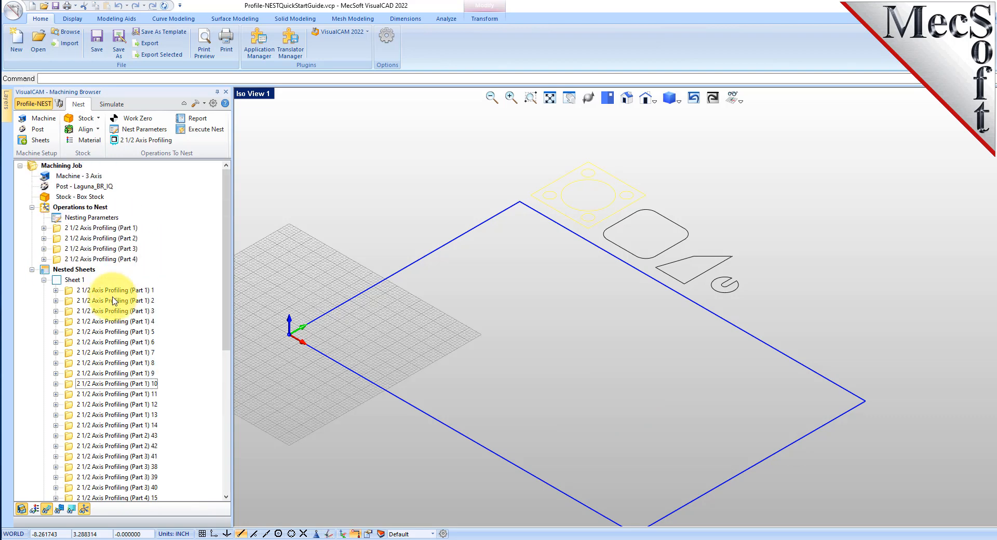
{"action": "scroll", "coordinate": [103, 297], "scroll_direction": "down", "scroll_amount": 8}
{"action": "scroll", "coordinate": [102, 298], "scroll_direction": "up", "scroll_amount": 8}
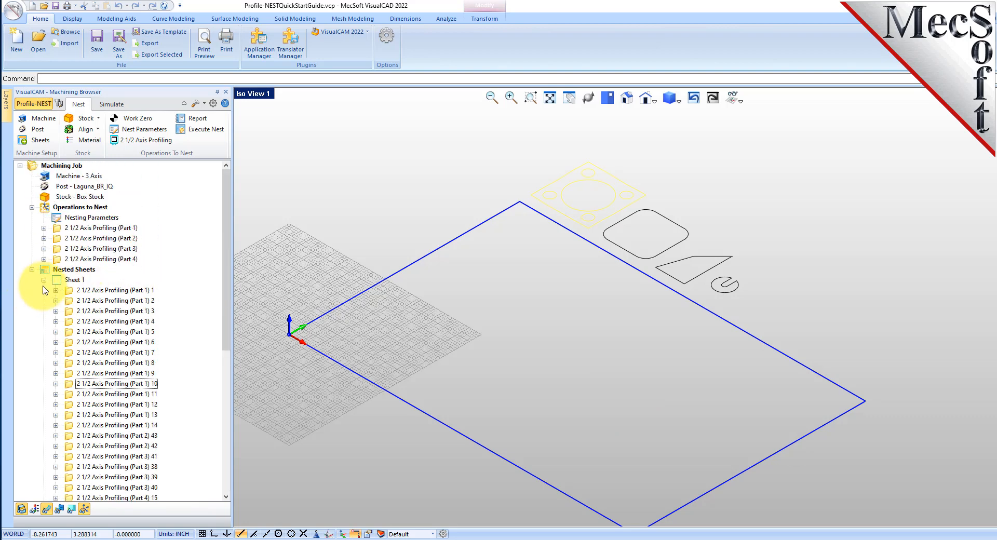
{"action": "left_click", "coordinate": [44, 280]}
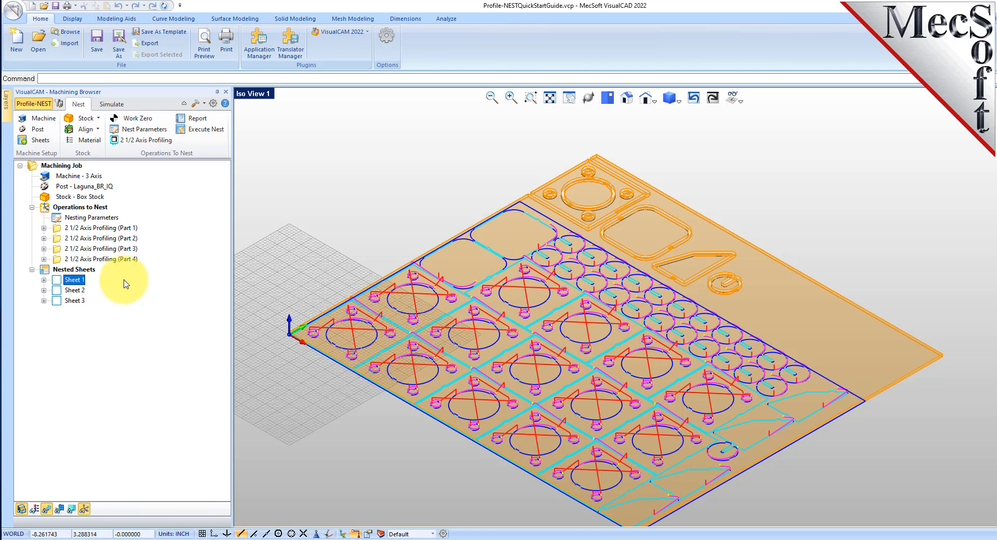
{"action": "left_click", "coordinate": [75, 166]}
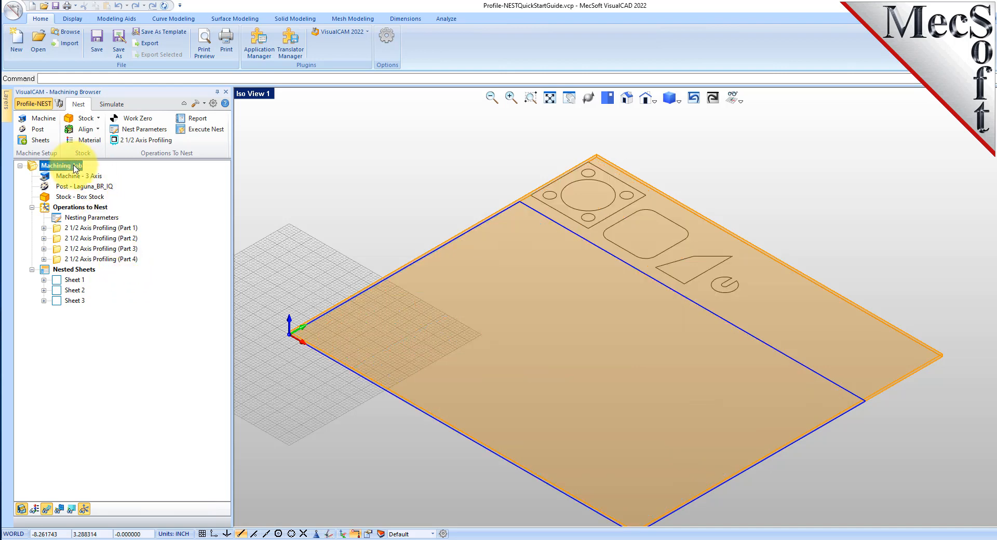
Open the machining operations information for the whole job, enlarge it to review the tools, feeds and machining times, and close it.
{"action": "right_click", "coordinate": [75, 167]}
{"action": "left_click", "coordinate": [265, 241]}
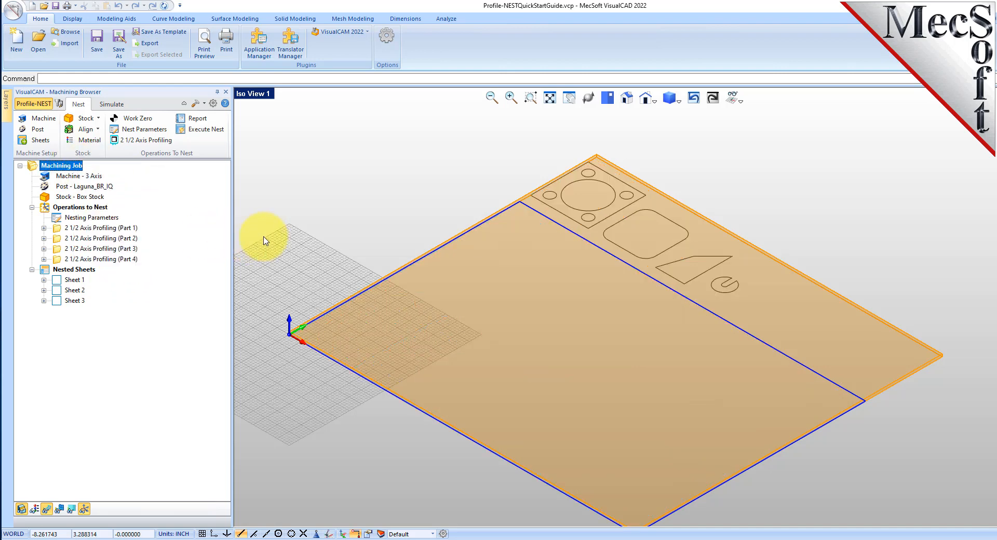
{"action": "left_click_drag", "start_coordinate": [202, 11], "coordinate": [340, 80]}
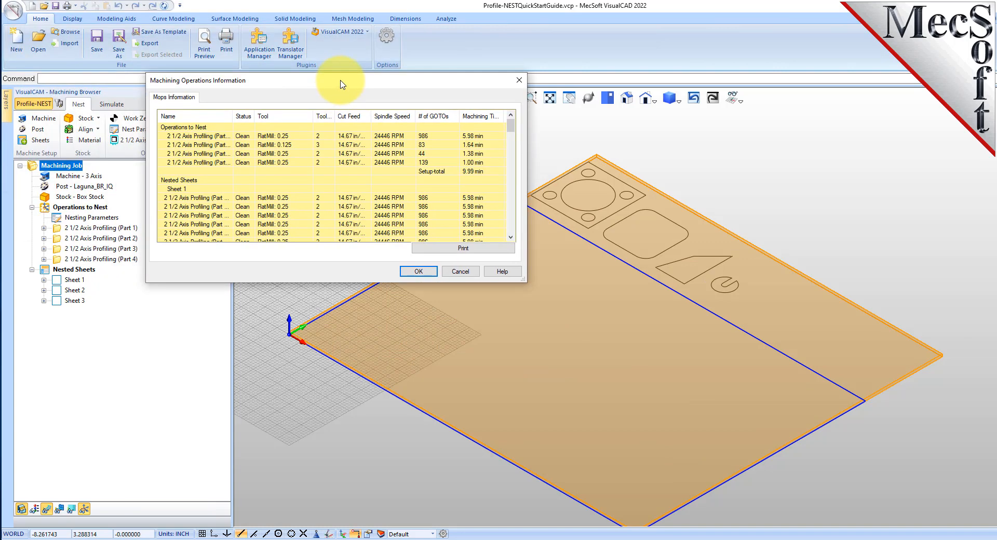
{"action": "left_click_drag", "start_coordinate": [344, 282], "coordinate": [341, 498]}
{"action": "left_click_drag", "start_coordinate": [507, 151], "coordinate": [512, 31]}
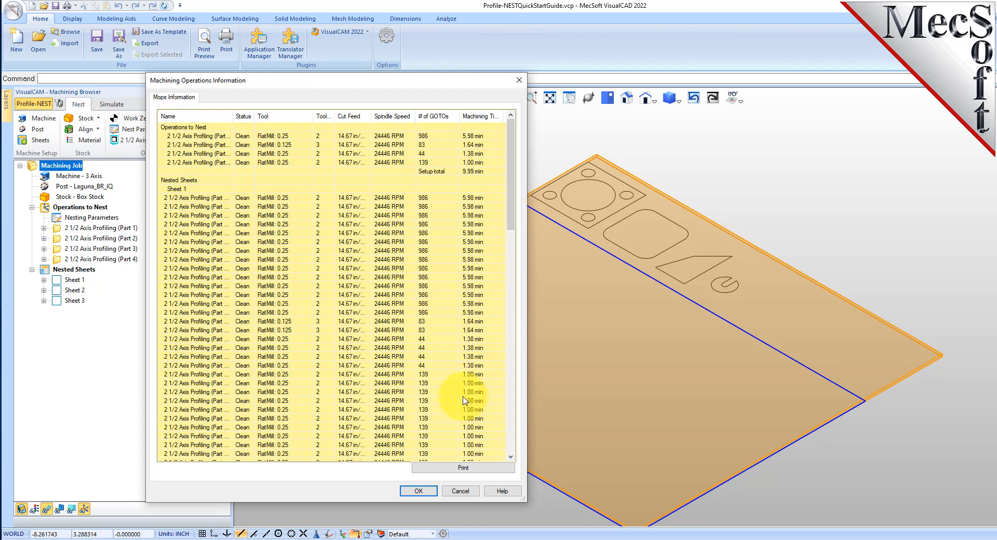
{"action": "left_click", "coordinate": [460, 492]}
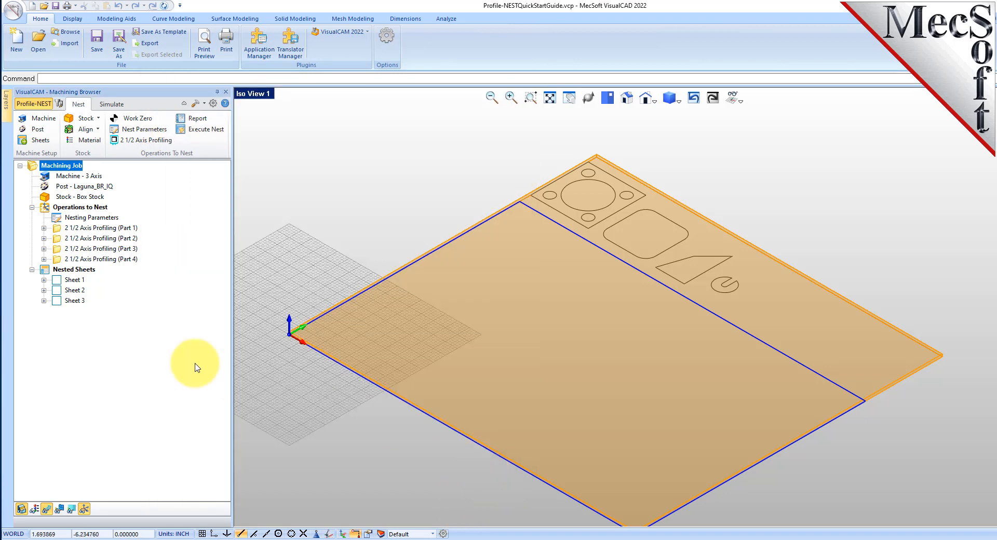
Examine the original Part 1 profiling toolpath and the commands available for the Operations to Nest setup.
{"action": "left_click", "coordinate": [57, 228]}
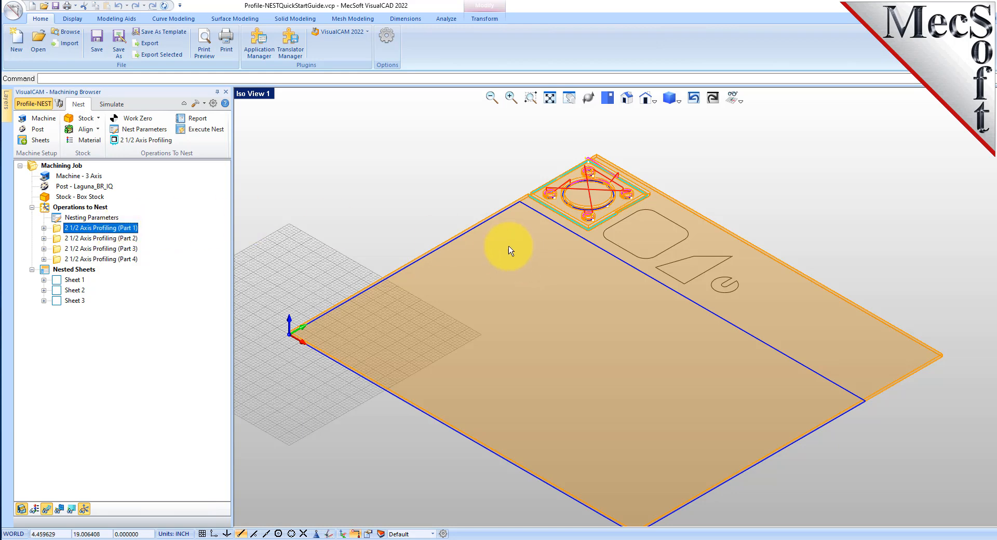
{"action": "scroll", "coordinate": [590, 116], "scroll_direction": "down", "scroll_amount": 2}
{"action": "scroll", "coordinate": [616, 248], "scroll_direction": "up", "scroll_amount": 2}
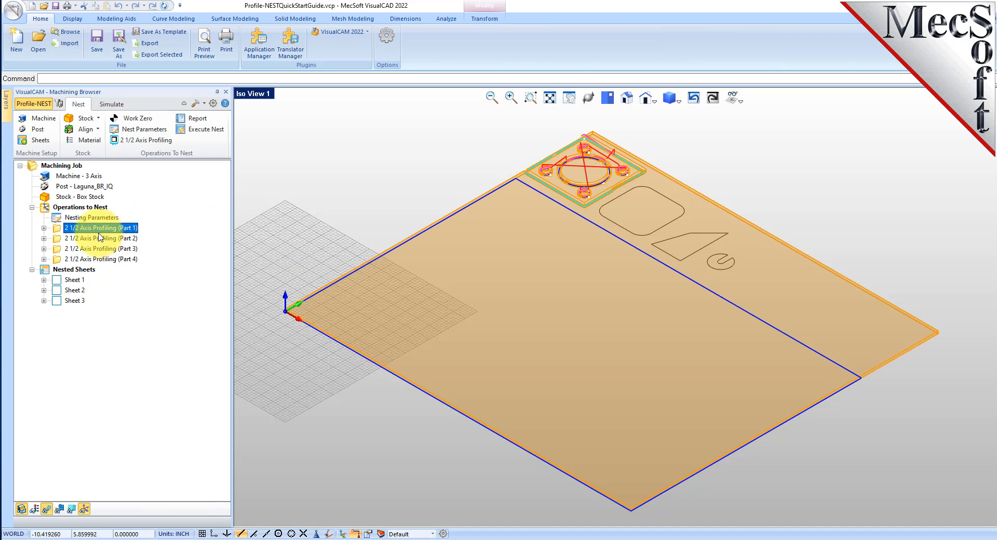
{"action": "left_click", "coordinate": [102, 208]}
{"action": "right_click", "coordinate": [102, 209]}
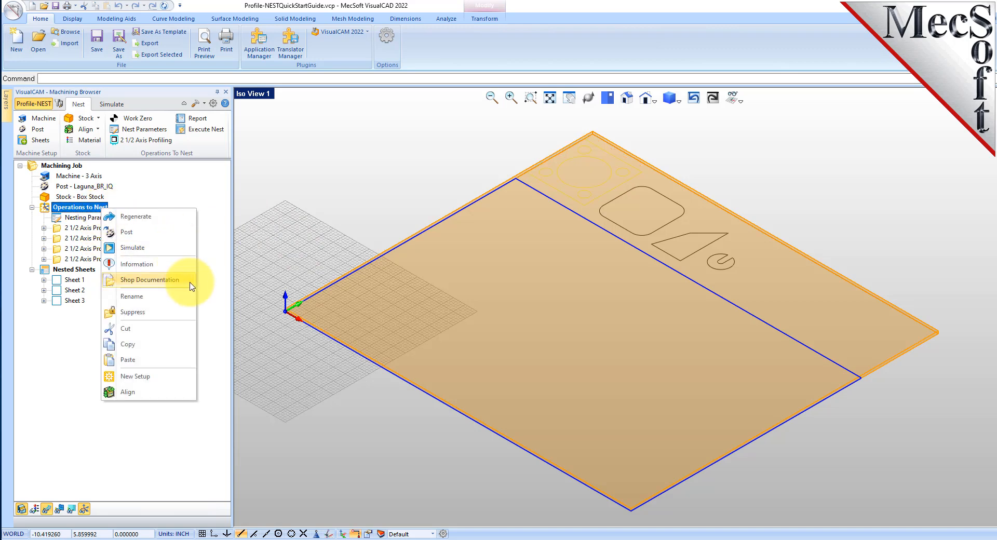
{"action": "left_click", "coordinate": [378, 168]}
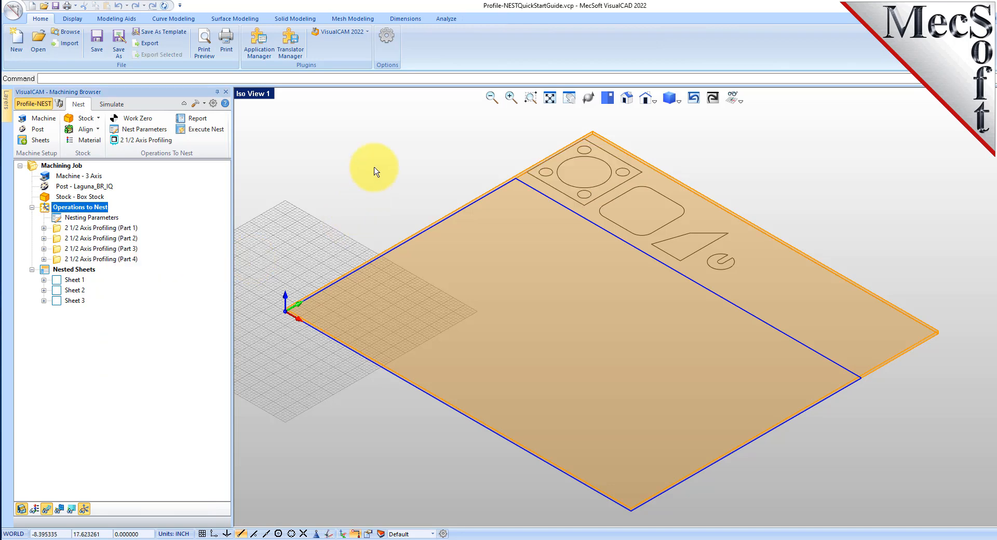
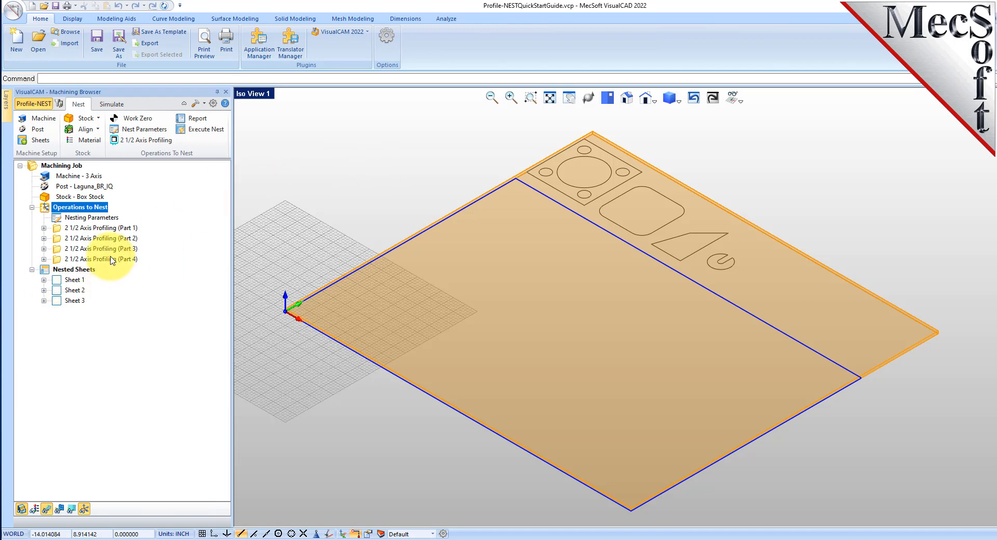
Compare the Part 1 and Part 2 profiling toolpaths and the Operations to Nest commands with the nested toolpaths of Sheet 1.
{"action": "left_click", "coordinate": [104, 229]}
{"action": "left_click", "coordinate": [107, 239]}
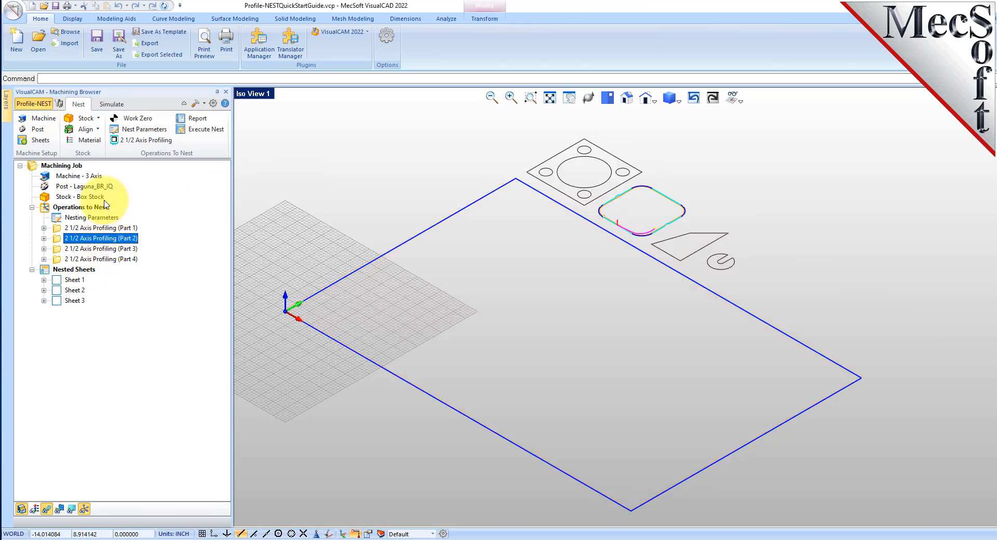
{"action": "left_click", "coordinate": [106, 206]}
{"action": "right_click", "coordinate": [105, 207]}
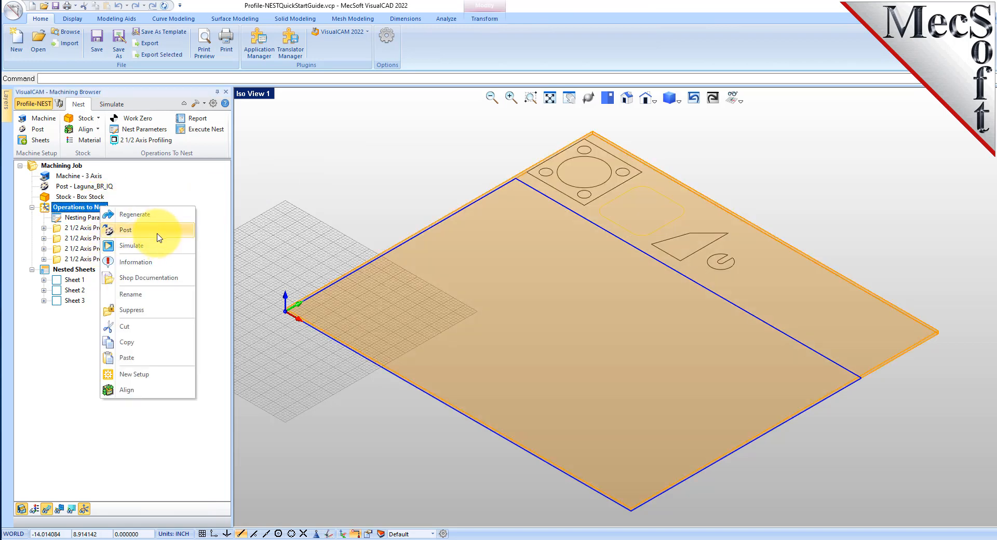
{"action": "left_click", "coordinate": [326, 187]}
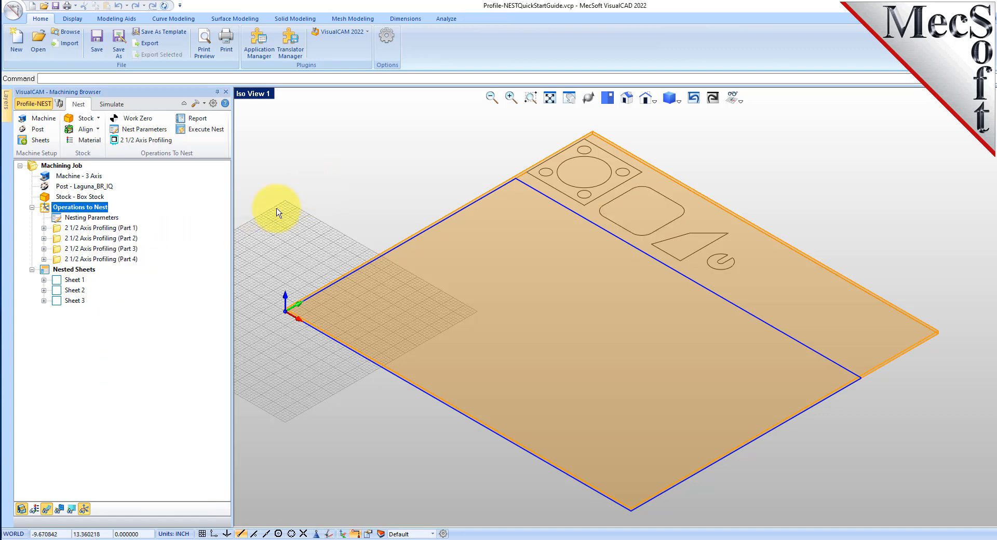
{"action": "left_click", "coordinate": [66, 281]}
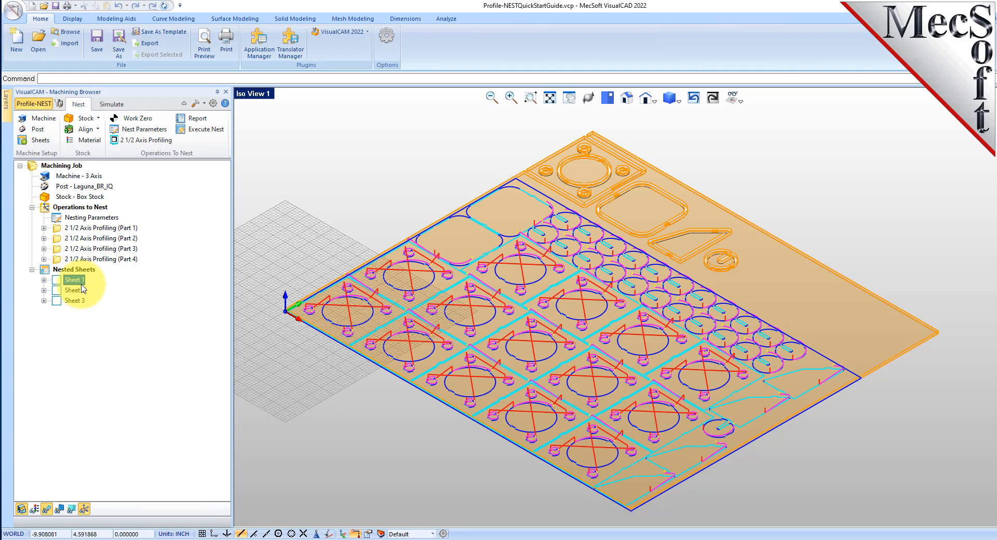
Post-process the Operations to Nest setup to an .nc file with the Laguna_BR_IQ post, check the G-code and close it.
{"action": "left_click", "coordinate": [99, 207]}
{"action": "right_click", "coordinate": [99, 208]}
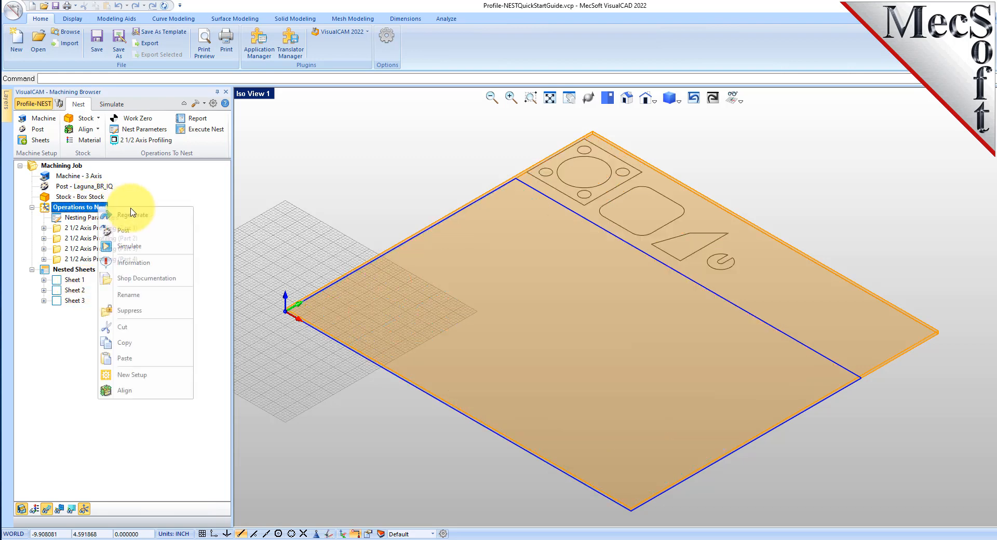
{"action": "left_click", "coordinate": [145, 228]}
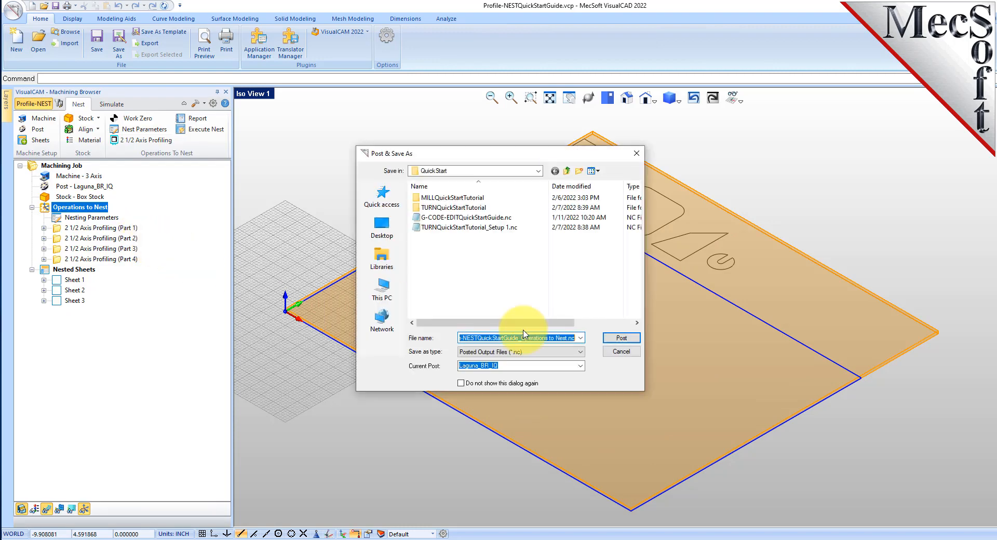
{"action": "left_click", "coordinate": [611, 339]}
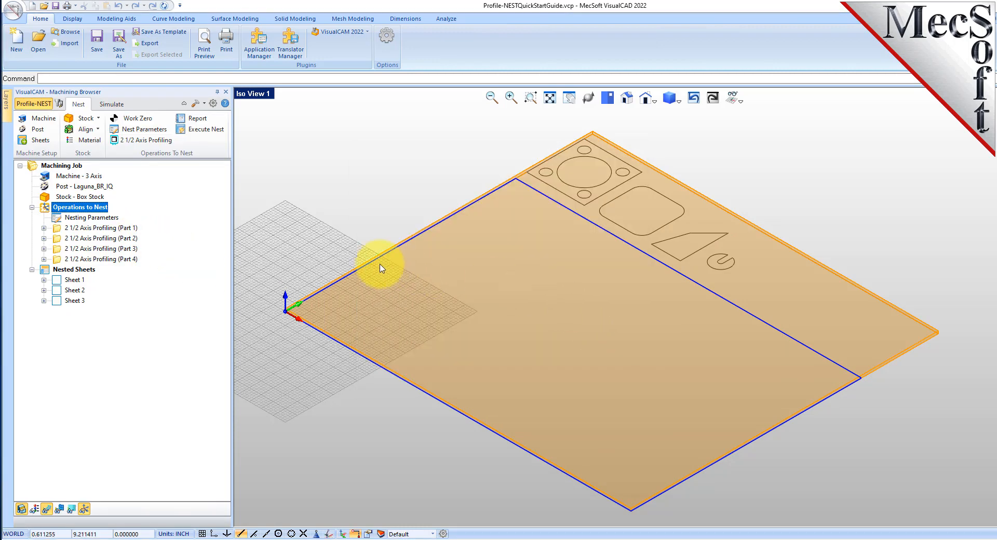
{"action": "mouse_move", "coordinate": [665, 135]}
{"action": "left_mouse_down"}
{"action": "mouse_move", "coordinate": [648, 340]}
{"action": "mouse_move", "coordinate": [651, 127]}
{"action": "left_mouse_up"}
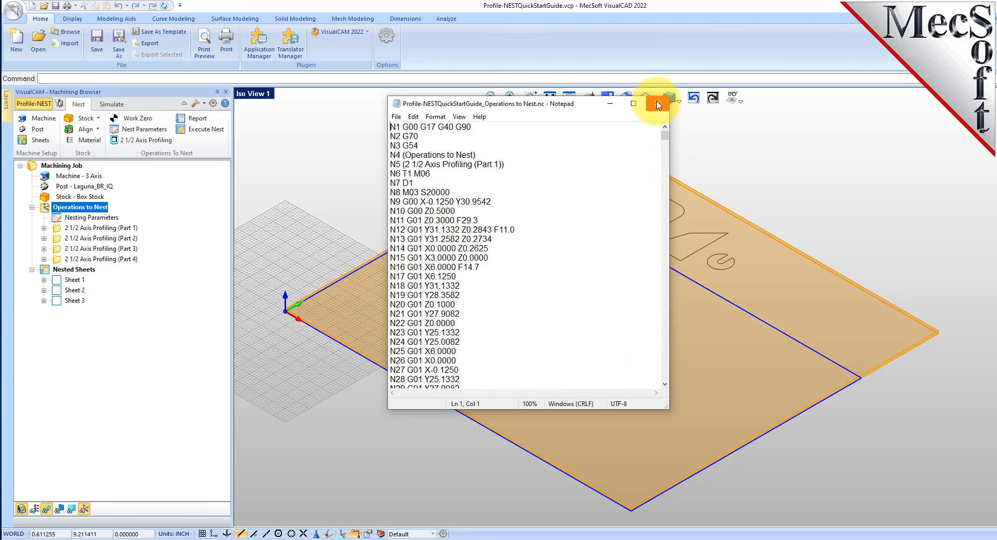
{"action": "left_click", "coordinate": [657, 105]}
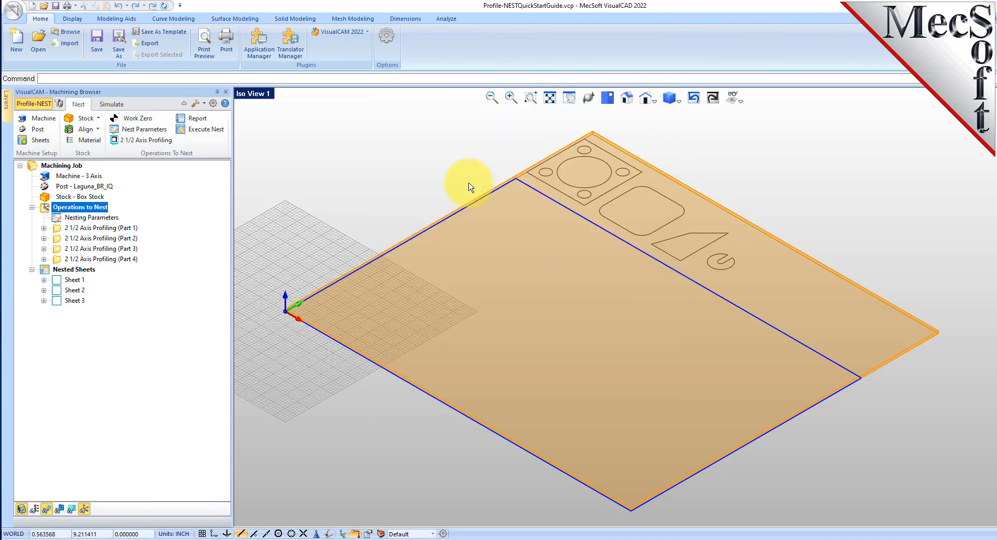
Post-process all nested operations of Sheet 1 to a G-code file, view the posted code and close it.
{"action": "left_click", "coordinate": [80, 281]}
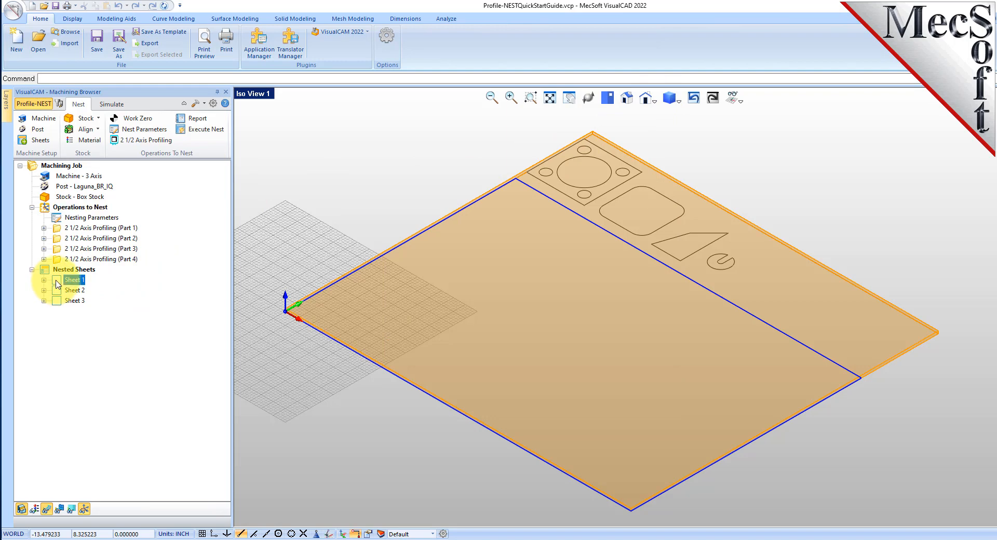
{"action": "right_click", "coordinate": [81, 283]}
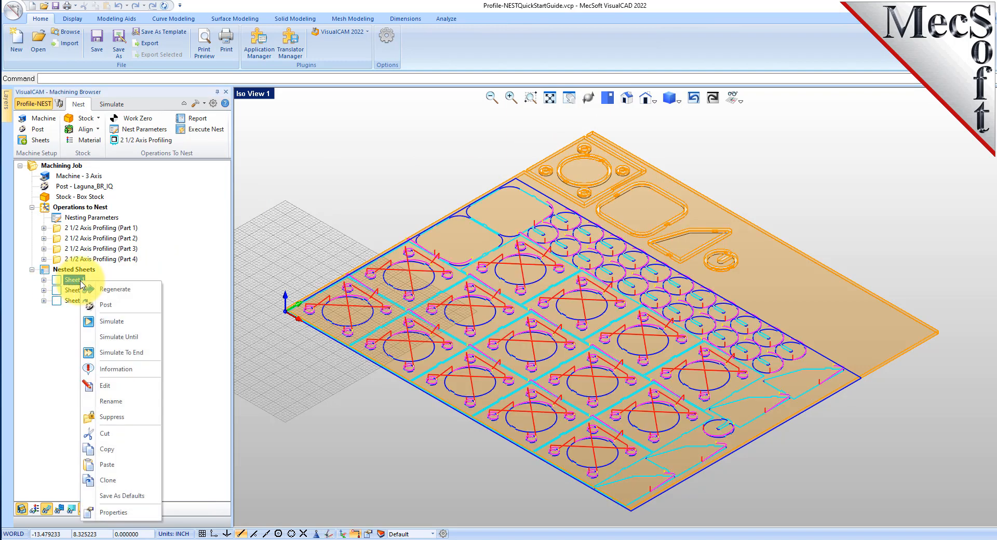
{"action": "left_click", "coordinate": [134, 307]}
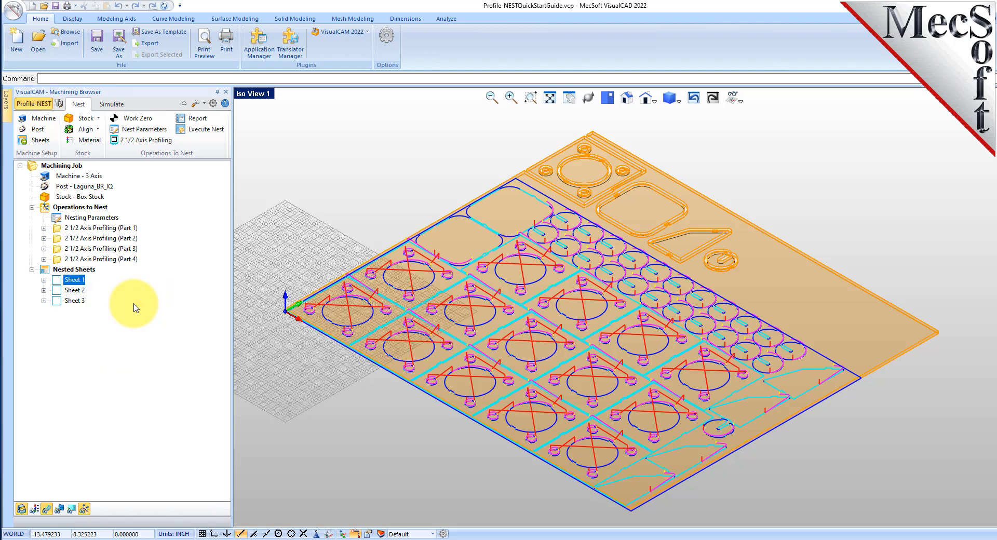
{"action": "left_click", "coordinate": [621, 334]}
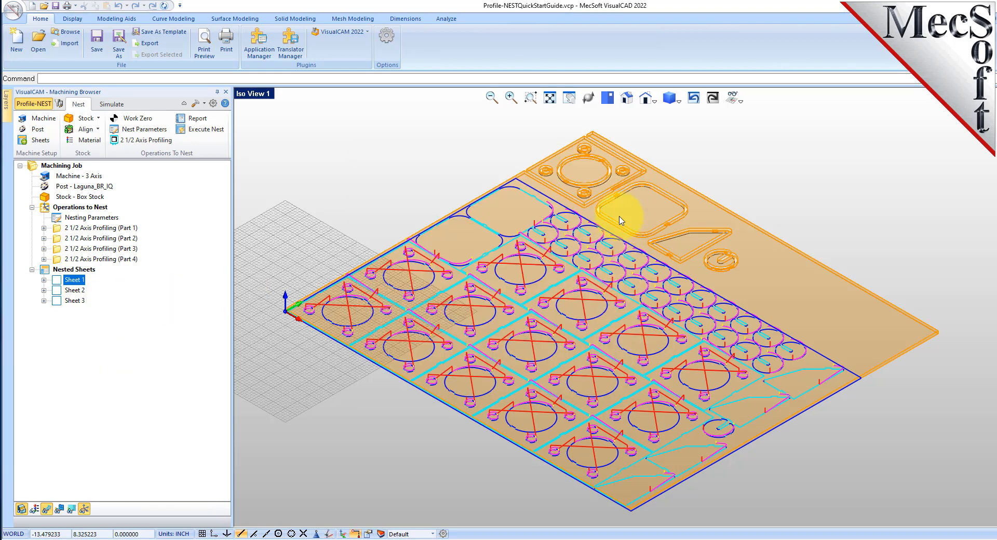
{"action": "left_click_drag", "start_coordinate": [664, 136], "coordinate": [657, 108]}
{"action": "left_click", "coordinate": [656, 105]}
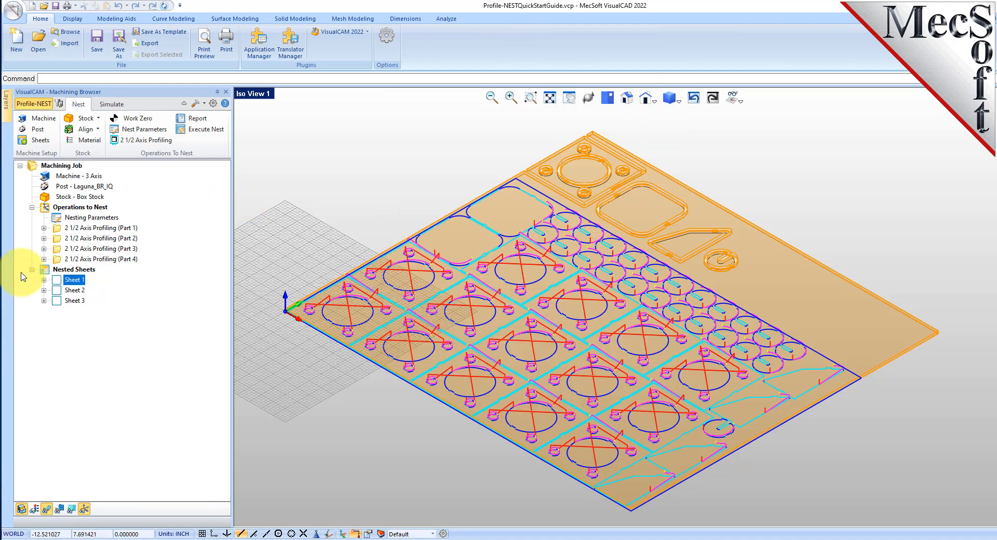
Expand Sheet 1, check the commands available for Part 1 profiling operation 8, and collapse the sheet again.
{"action": "left_click", "coordinate": [43, 279]}
{"action": "left_click", "coordinate": [69, 249]}
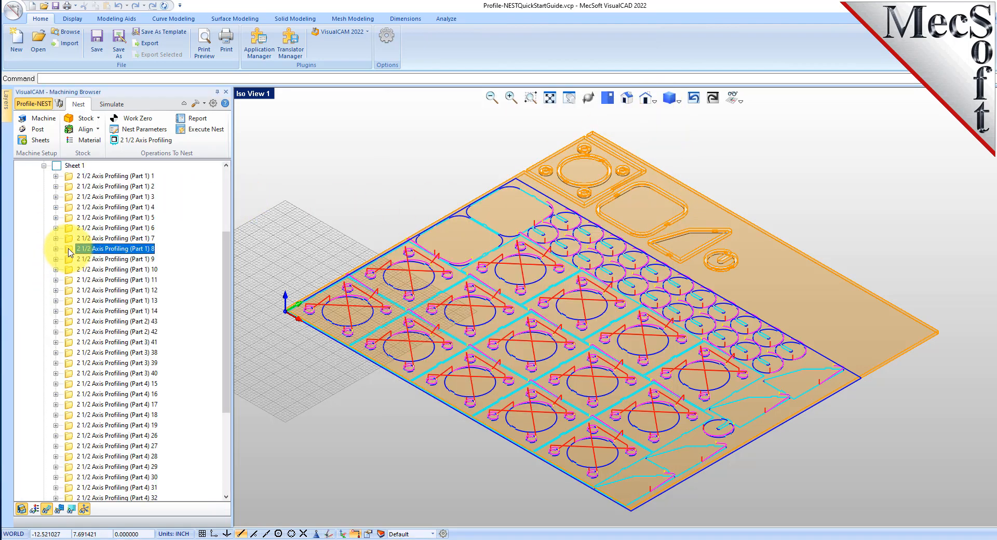
{"action": "right_click", "coordinate": [69, 249]}
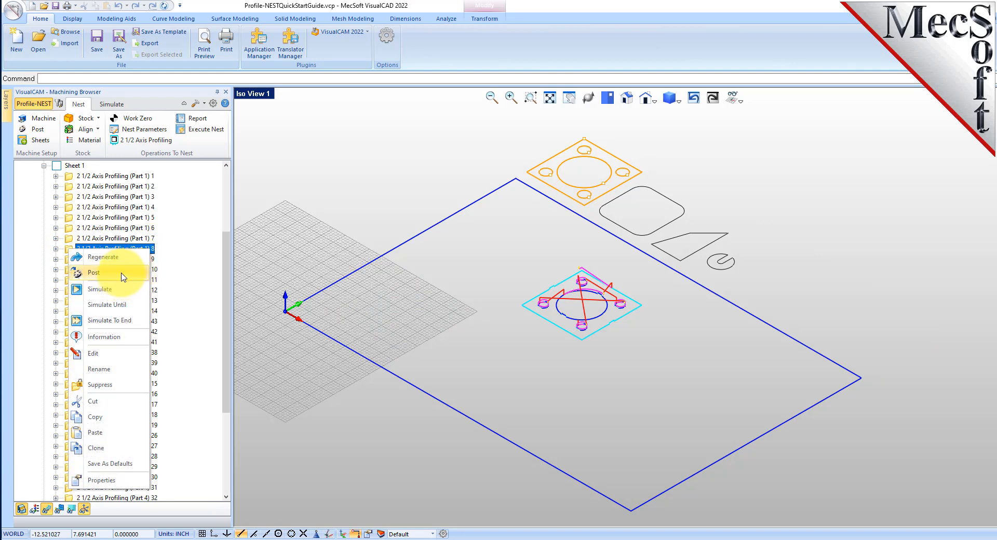
{"action": "left_click", "coordinate": [202, 239]}
{"action": "scroll", "coordinate": [202, 240], "scroll_direction": "up", "scroll_amount": 3}
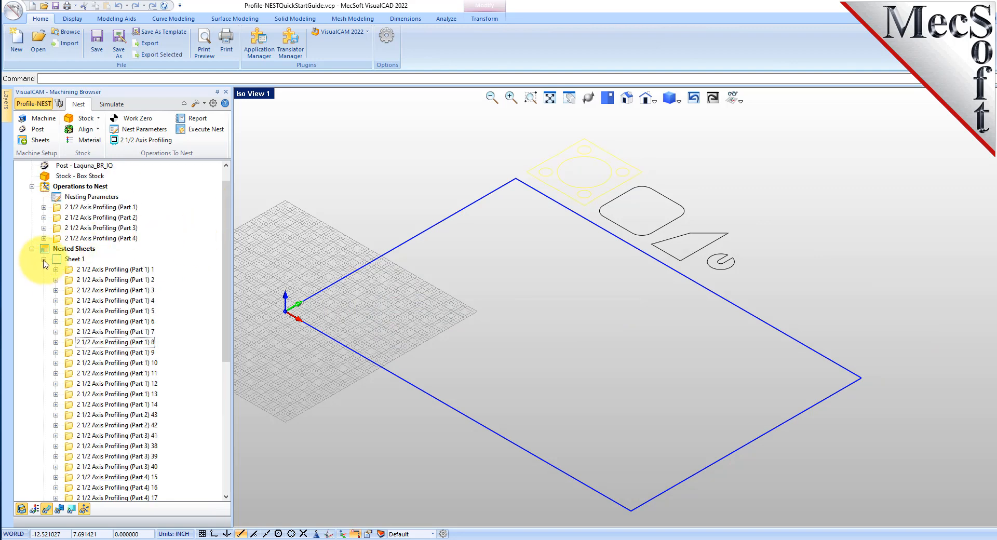
{"action": "left_click", "coordinate": [44, 259]}
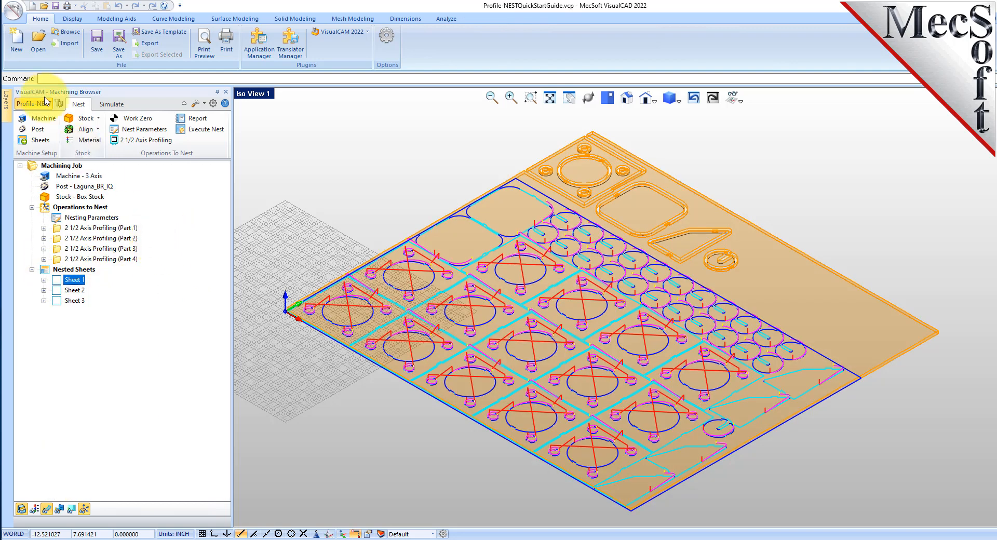
Show the Machining Objects browser with the job's tools and open the Profile-NEST online help in a shortened window.
{"action": "left_click", "coordinate": [60, 104]}
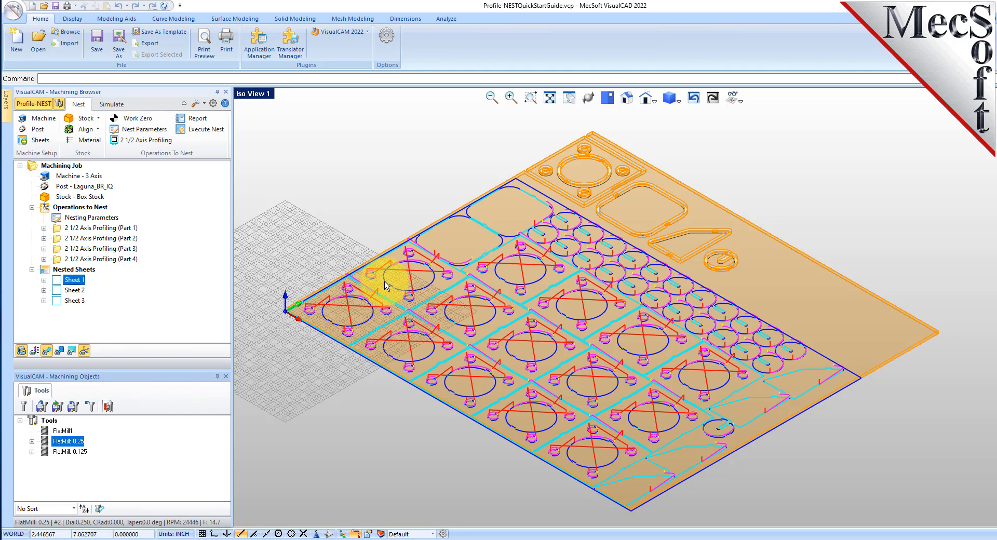
{"action": "left_click", "coordinate": [225, 103]}
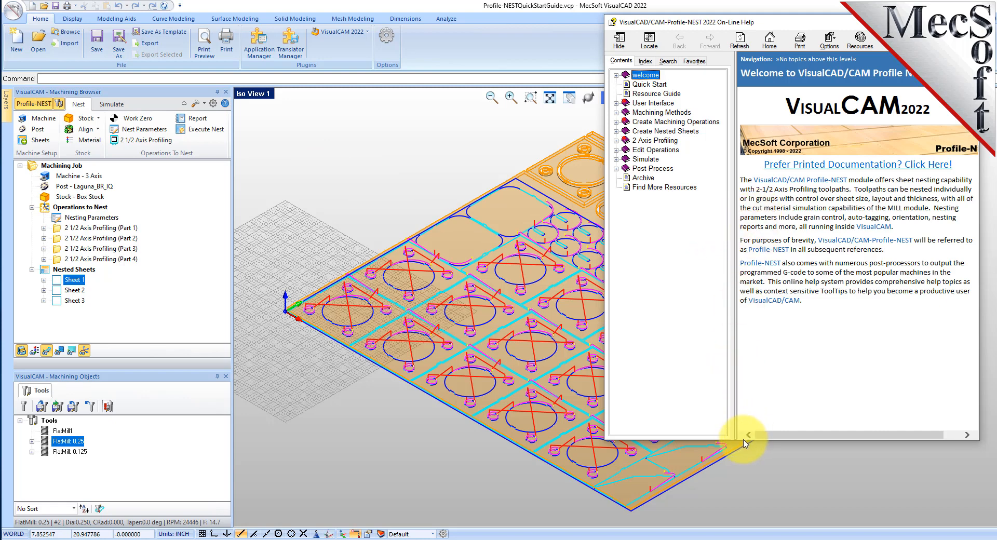
{"action": "left_click", "coordinate": [771, 354]}
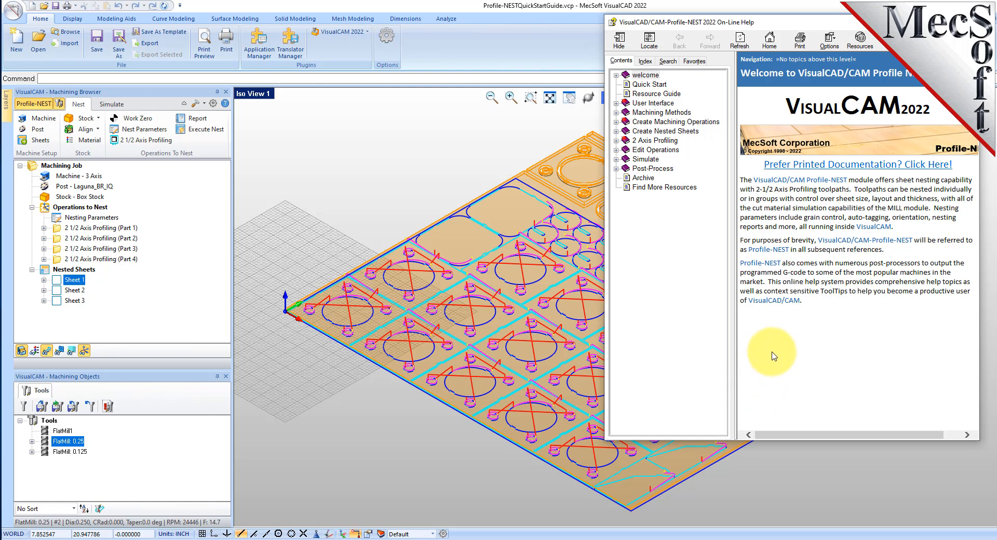
{"action": "left_click_drag", "start_coordinate": [770, 444], "coordinate": [772, 338]}
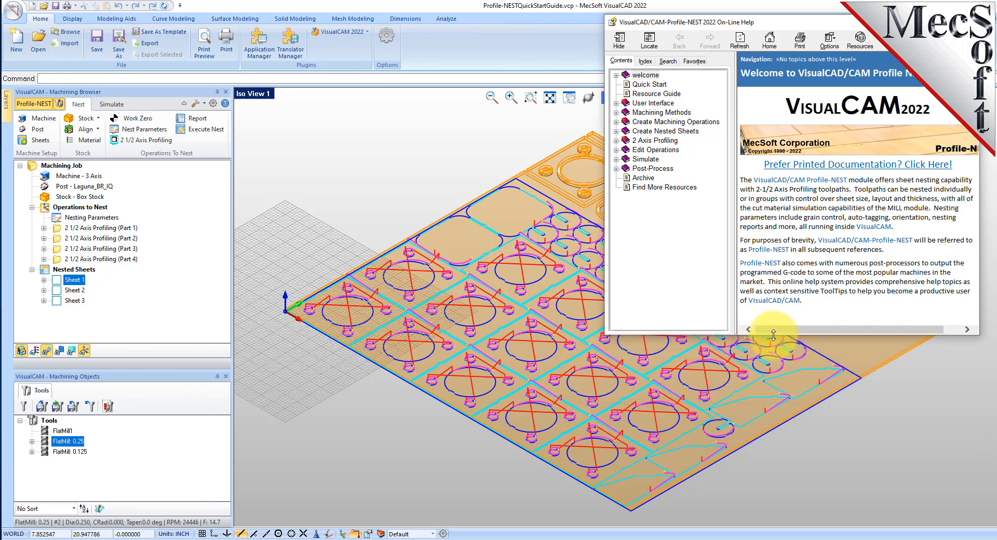
Open the printed documentation's 2022 Resource Guide in the web browser and go to the Profile NEST module's resources.
{"action": "left_click", "coordinate": [860, 165]}
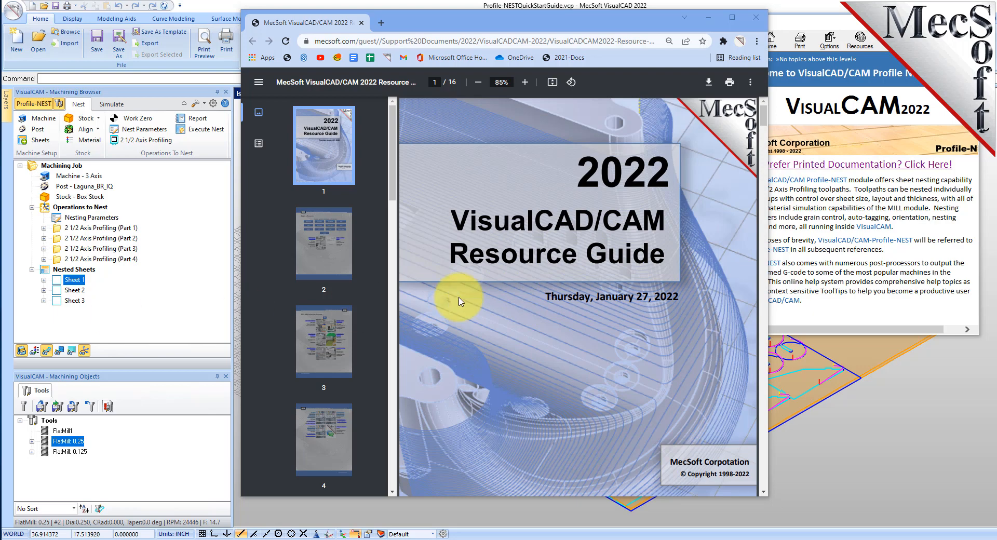
{"action": "scroll", "coordinate": [596, 214], "scroll_direction": "down", "scroll_amount": 1}
{"action": "scroll", "coordinate": [596, 214], "scroll_direction": "down", "scroll_amount": 8}
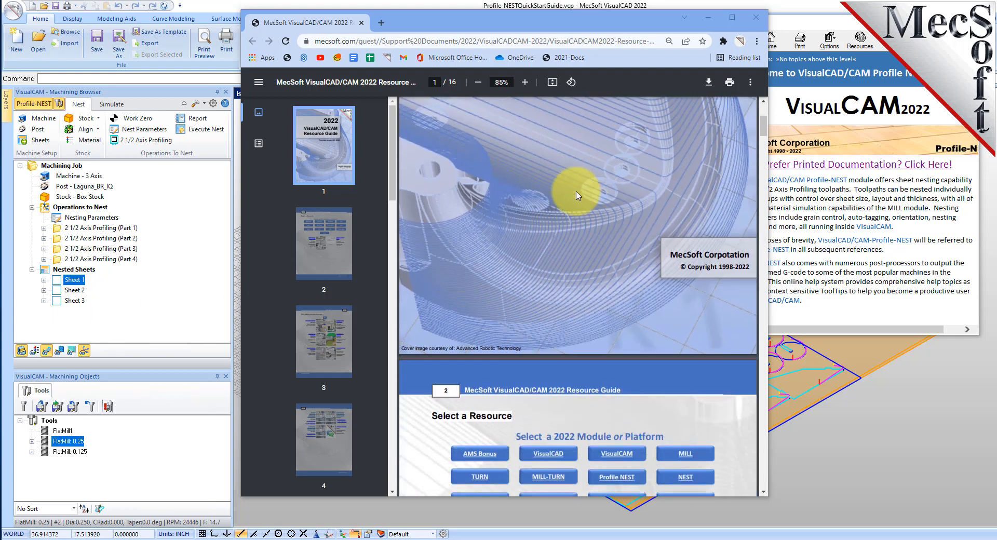
{"action": "scroll", "coordinate": [579, 172], "scroll_direction": "down", "scroll_amount": 2}
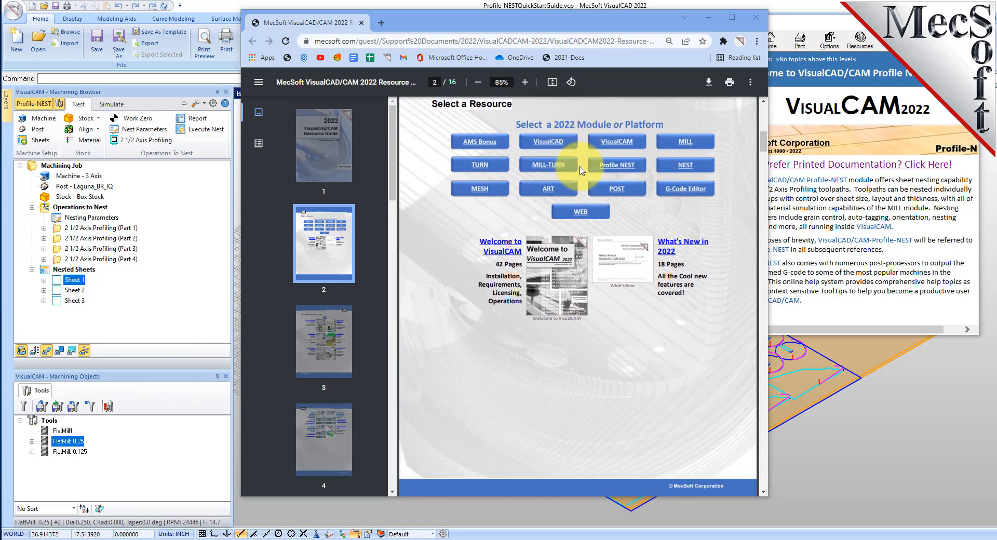
{"action": "left_click", "coordinate": [615, 166]}
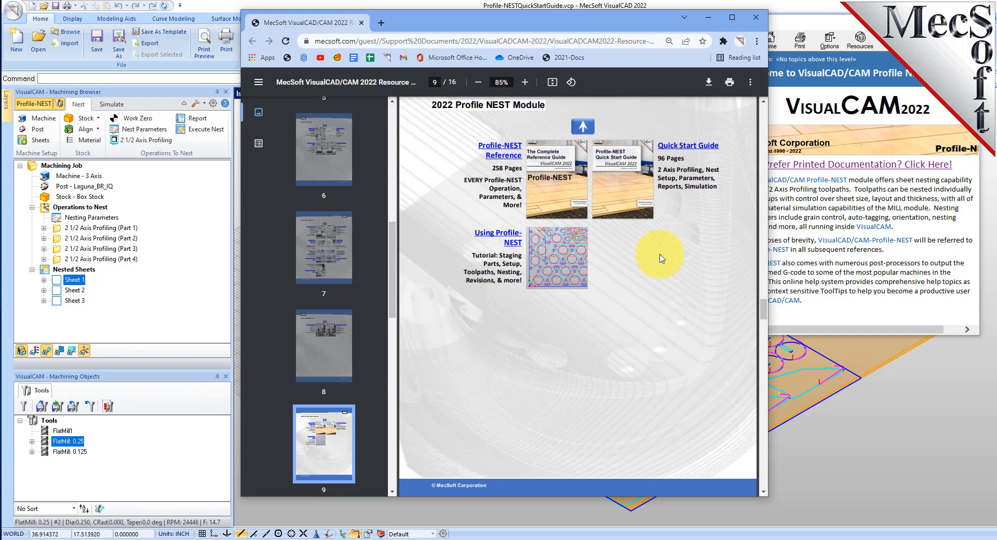
Open the Profile-NEST Quick Start Guide and browse its pages on nested sheets, from page 70 to the nested sheet simulation section.
{"action": "left_click", "coordinate": [689, 146]}
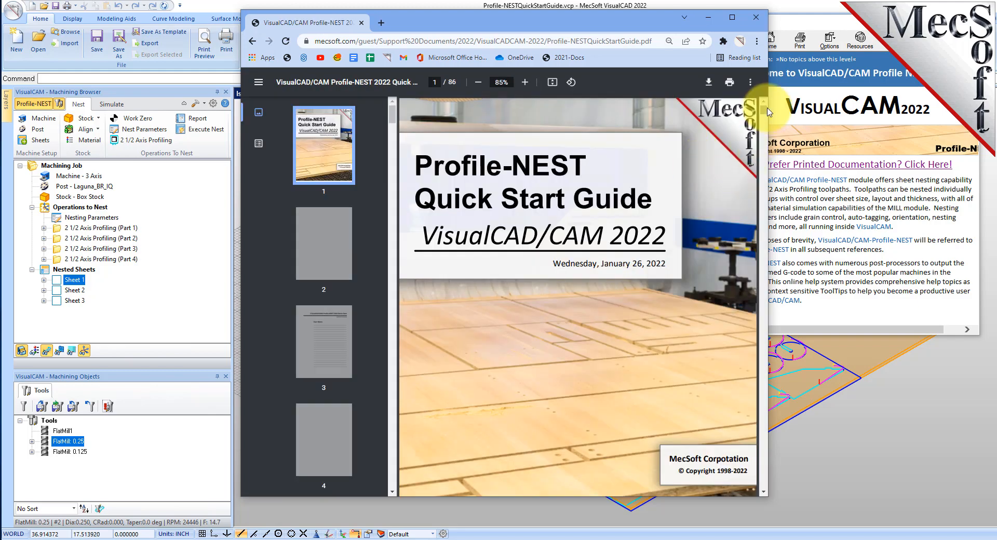
{"action": "left_click_drag", "start_coordinate": [763, 108], "coordinate": [752, 411]}
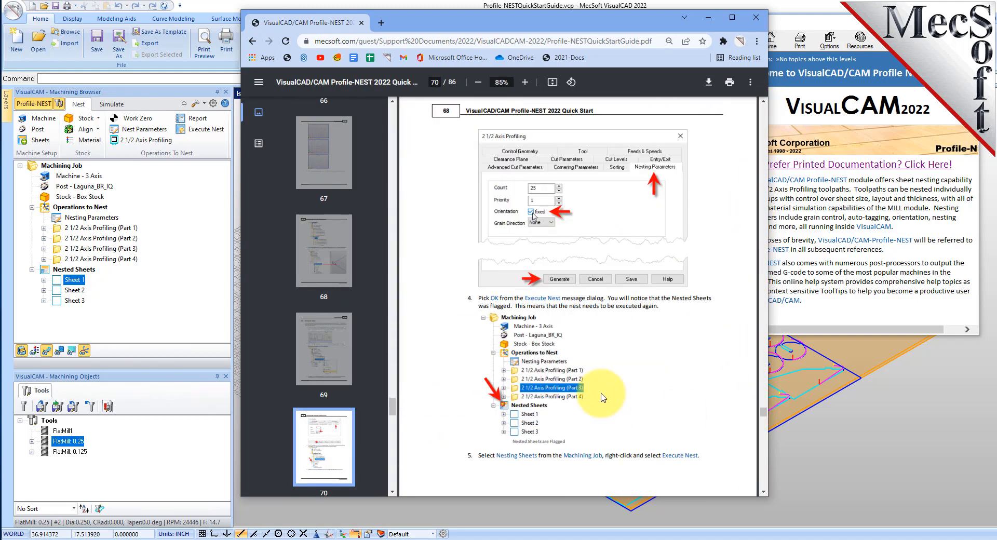
{"action": "scroll", "coordinate": [590, 320], "scroll_direction": "down", "scroll_amount": 5}
{"action": "scroll", "coordinate": [590, 320], "scroll_direction": "down", "scroll_amount": 18}
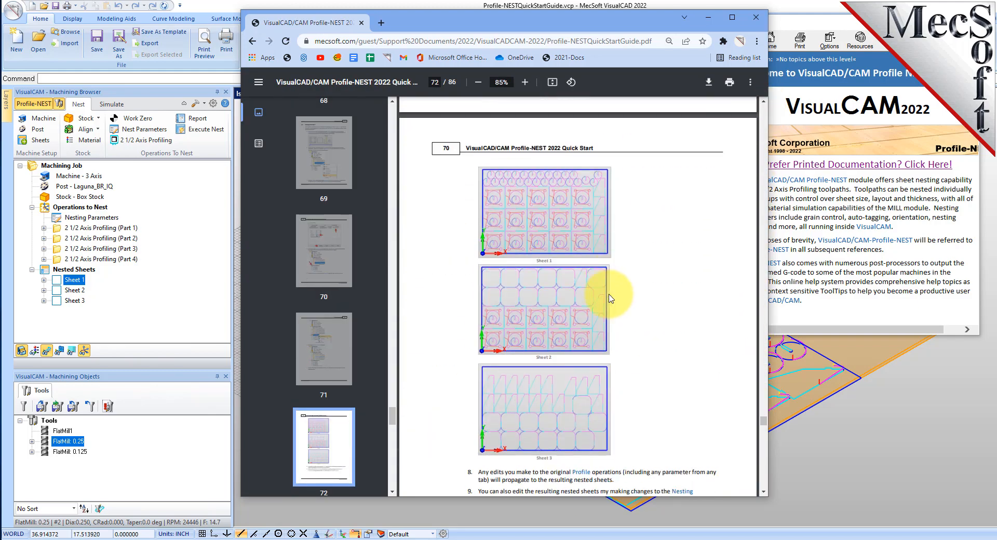
{"action": "scroll", "coordinate": [610, 296], "scroll_direction": "down", "scroll_amount": 15}
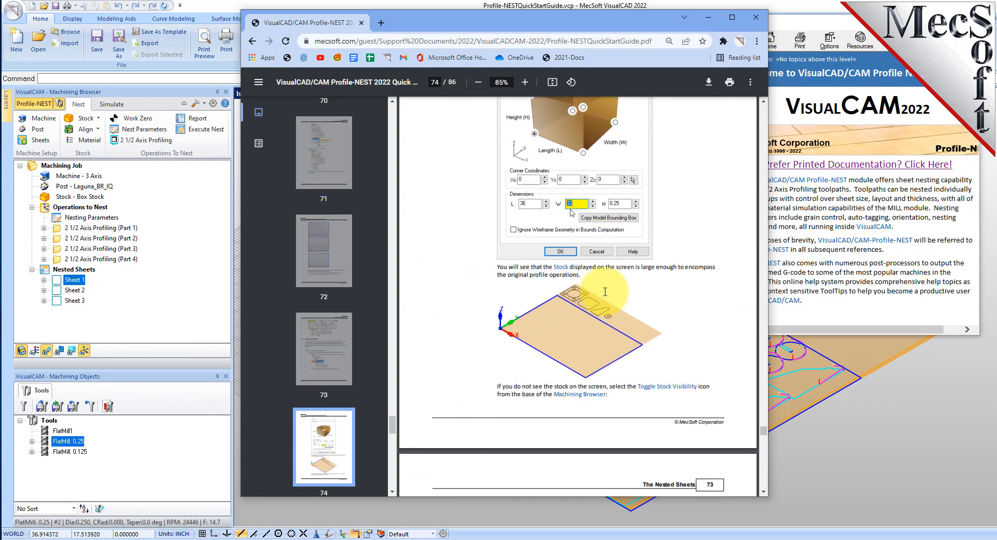
{"action": "scroll", "coordinate": [604, 292], "scroll_direction": "down", "scroll_amount": 20}
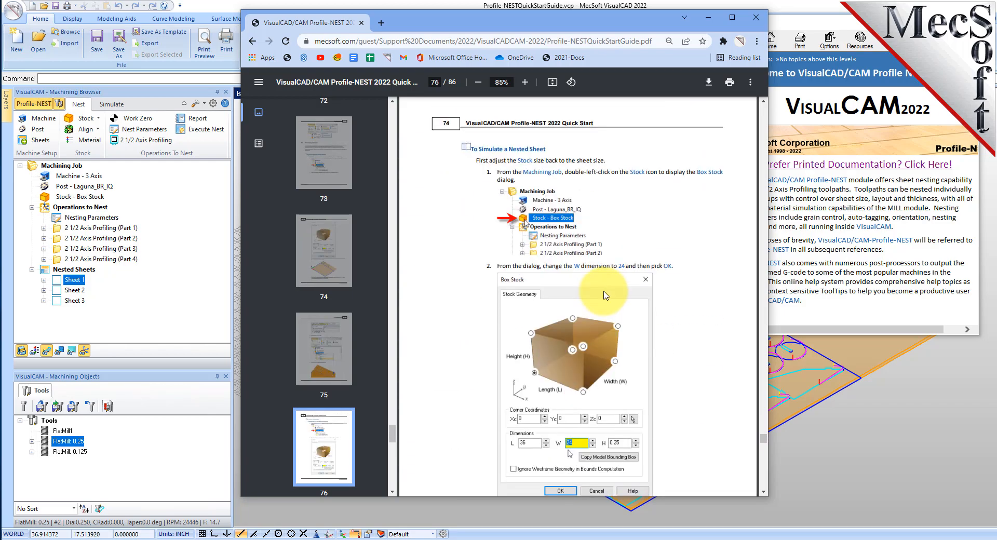